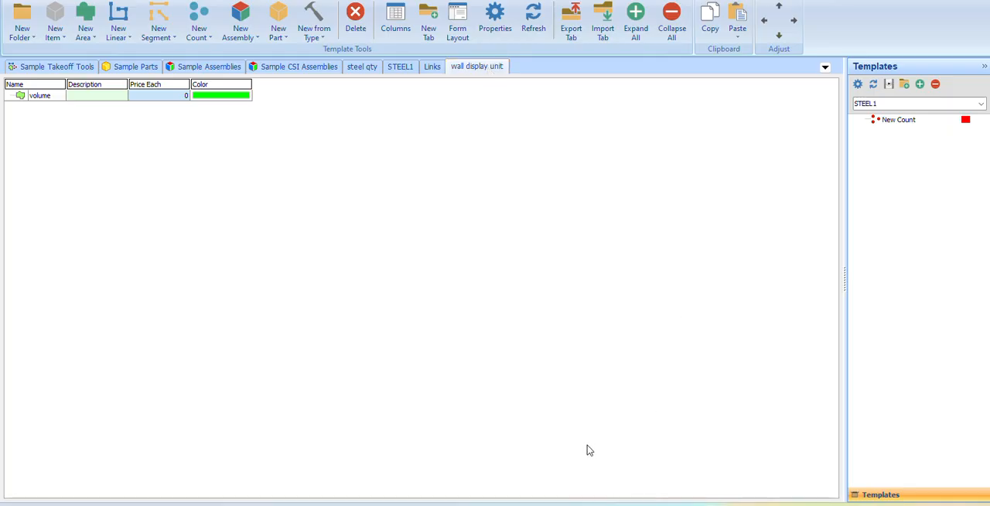
Bring up the meeting's screen-sharing notice and hide it.
mouse_move(607, 504)
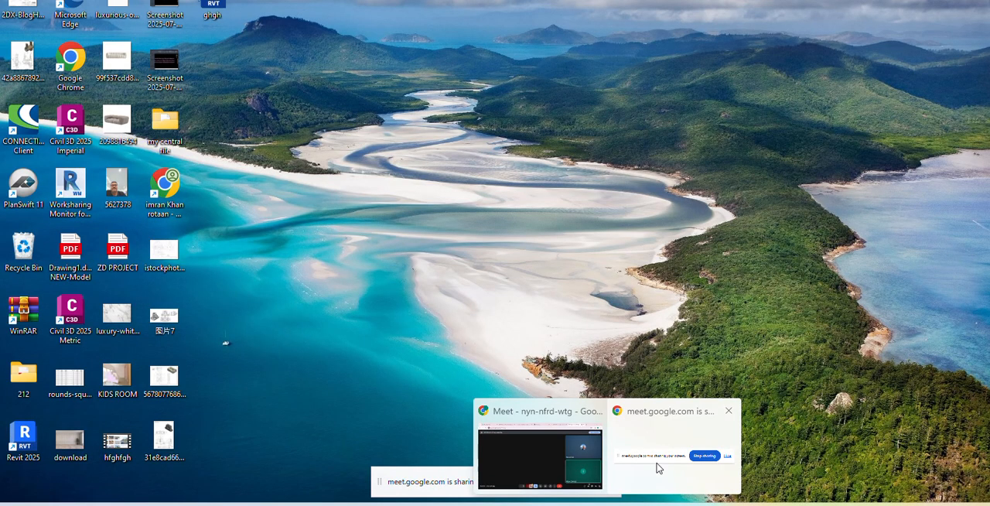
click(657, 467)
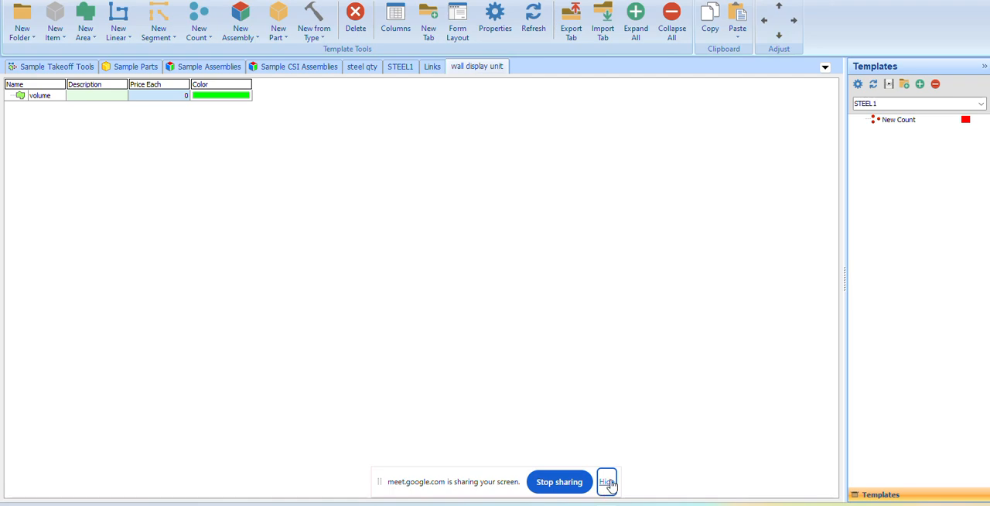
click(606, 482)
Switch to WhatsApp Web, allow the meeting's picture-in-picture window this time, and send "awaz nhi arhi h" in the open chat.
click(539, 465)
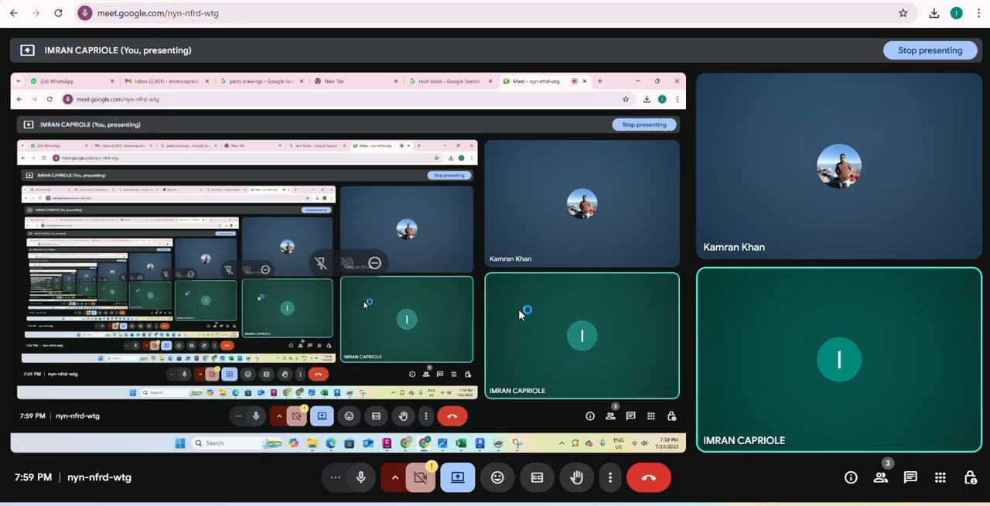
click(62, 0)
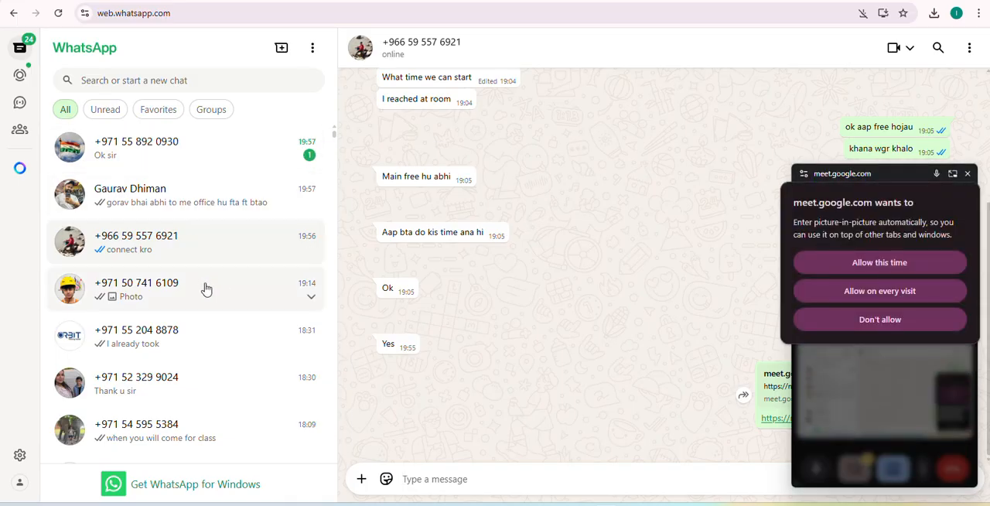
click(896, 263)
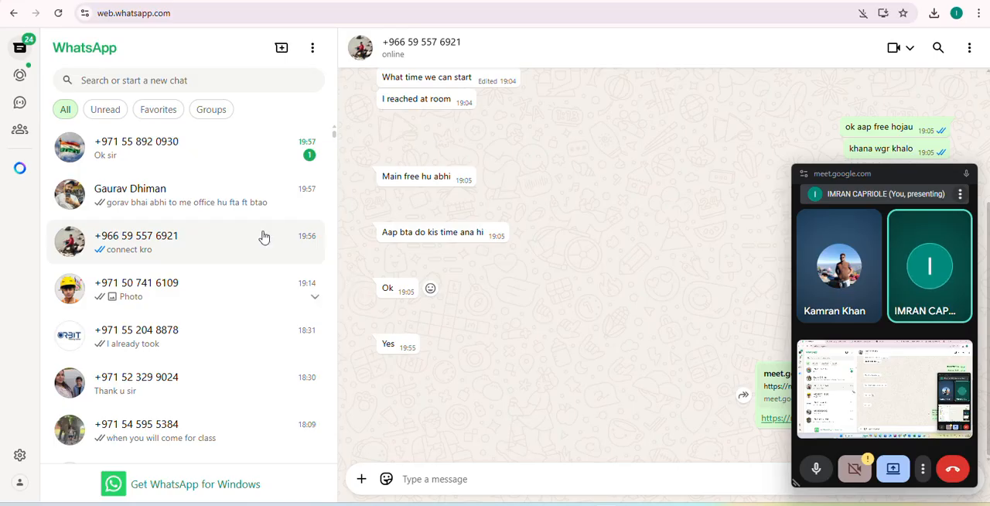
click(502, 478)
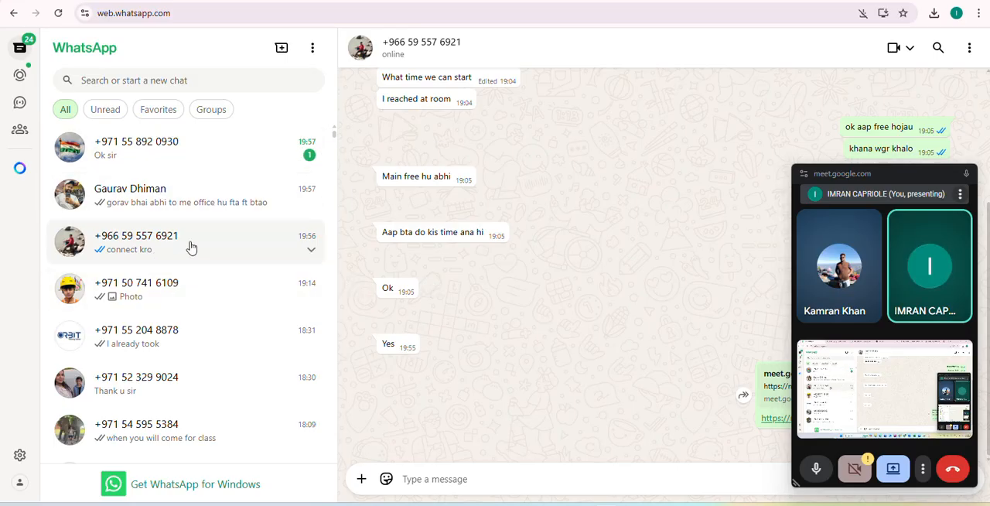
text(aw)
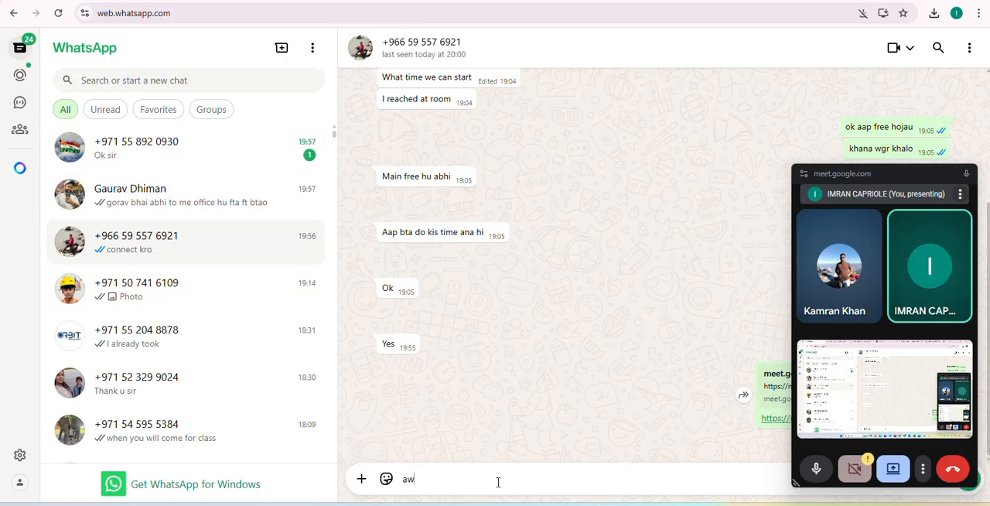
text(az nhi arhi h)
key(Return)
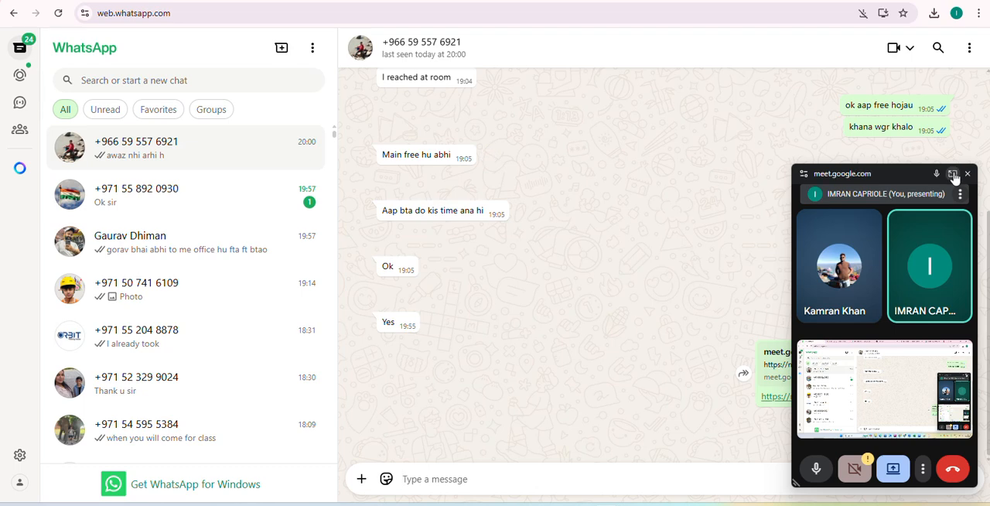
click(952, 175)
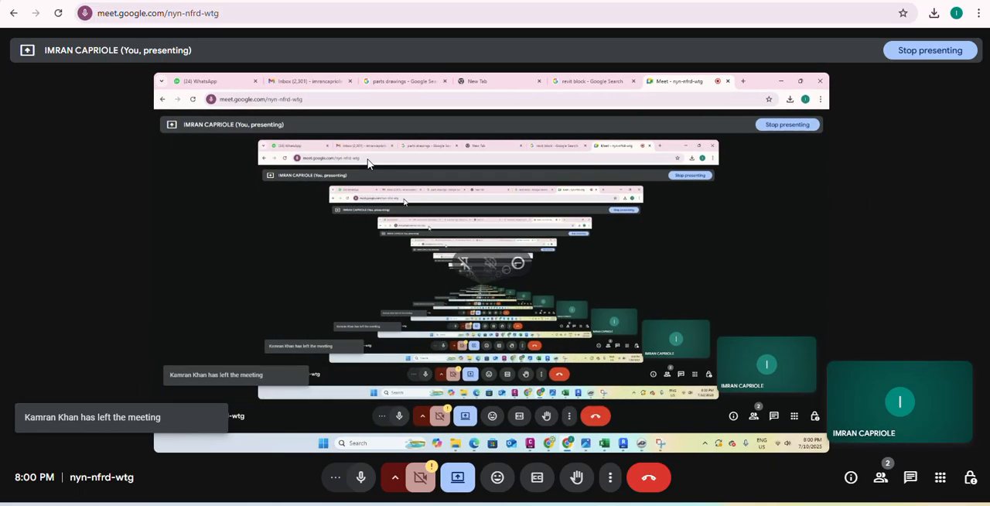
click(60, 1)
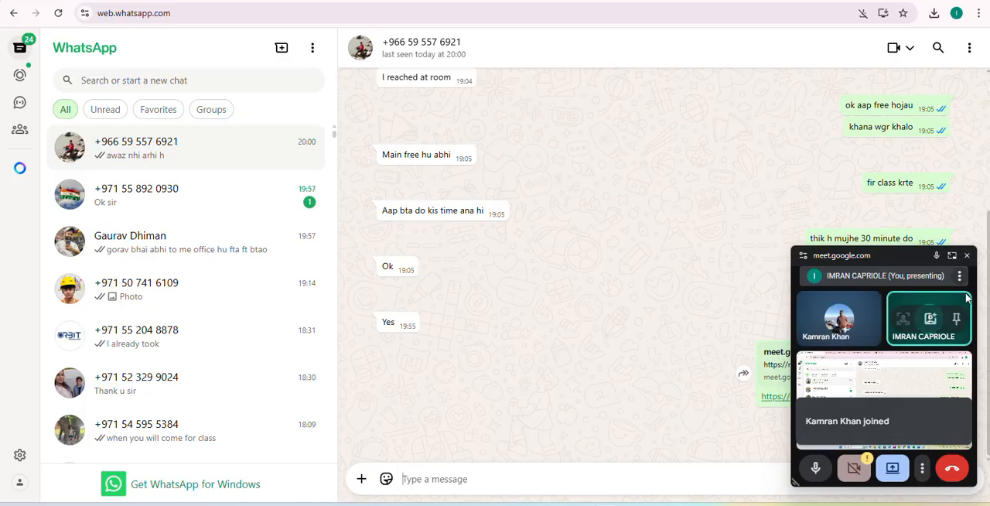
click(954, 259)
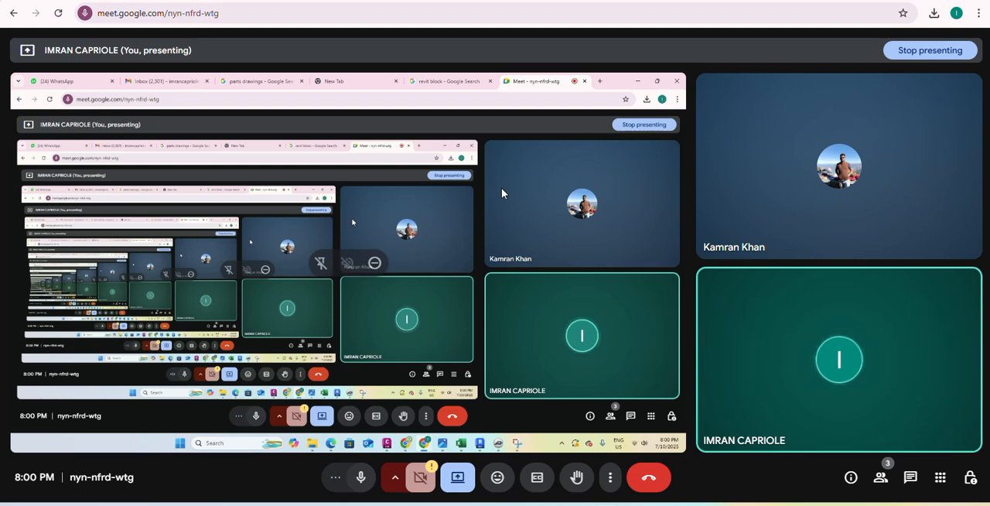
click(77, 0)
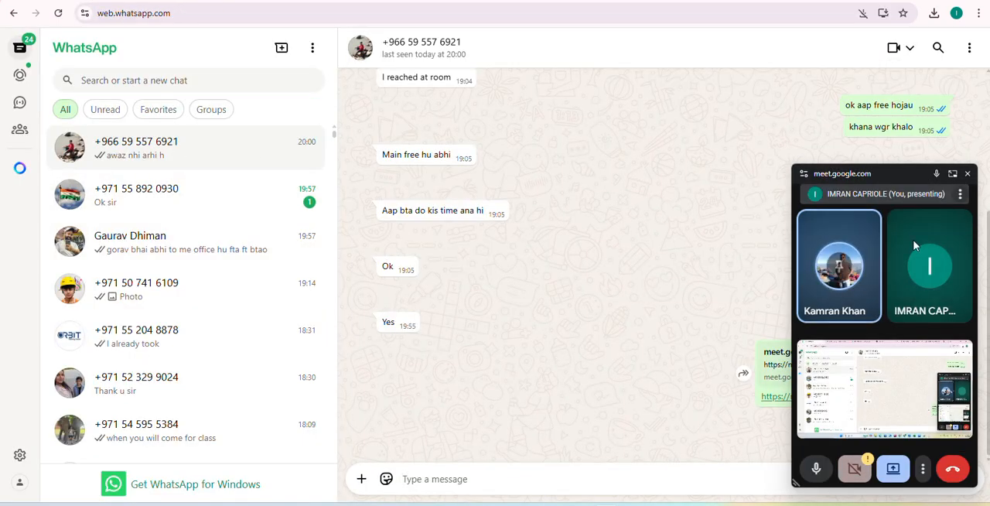
click(952, 175)
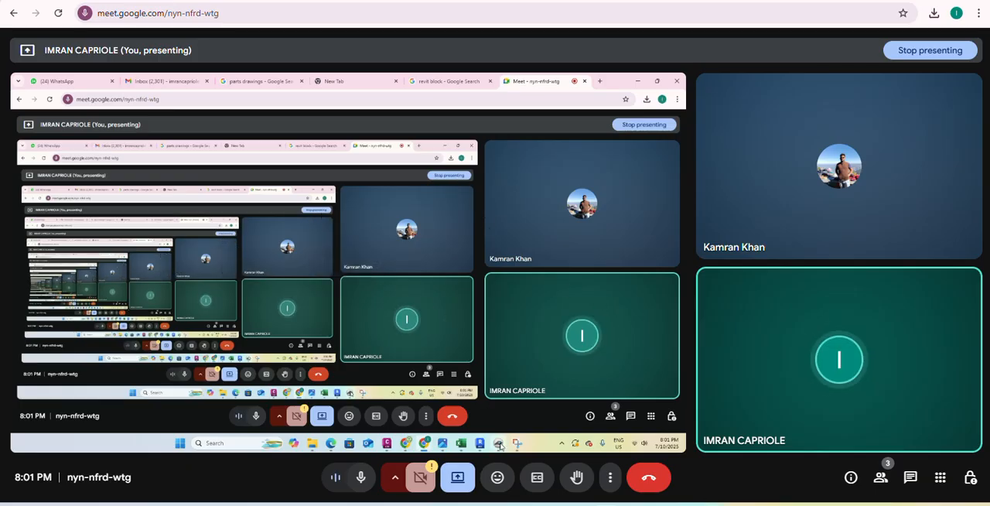
Switch to PlanSwift and open the properties of the volume template in the wall display unit set.
click(717, 505)
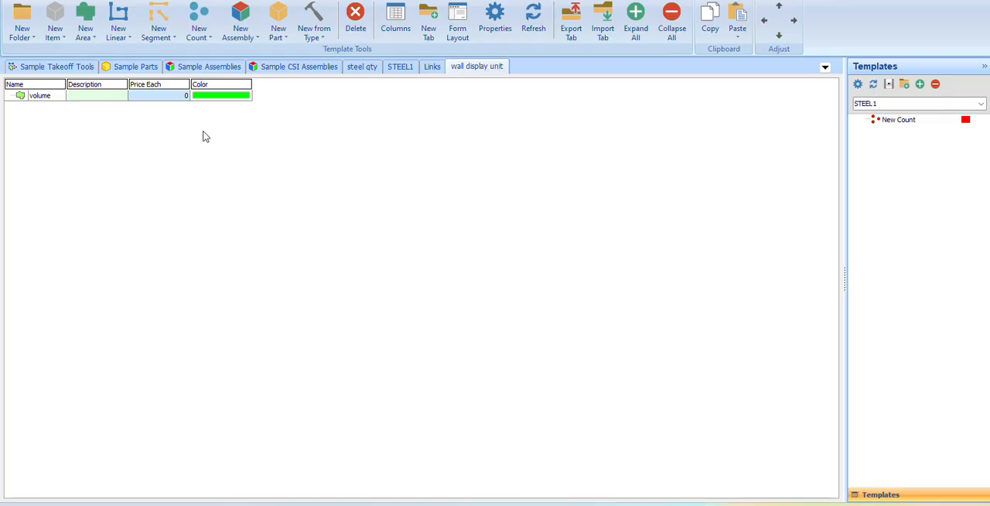
right_click(57, 98)
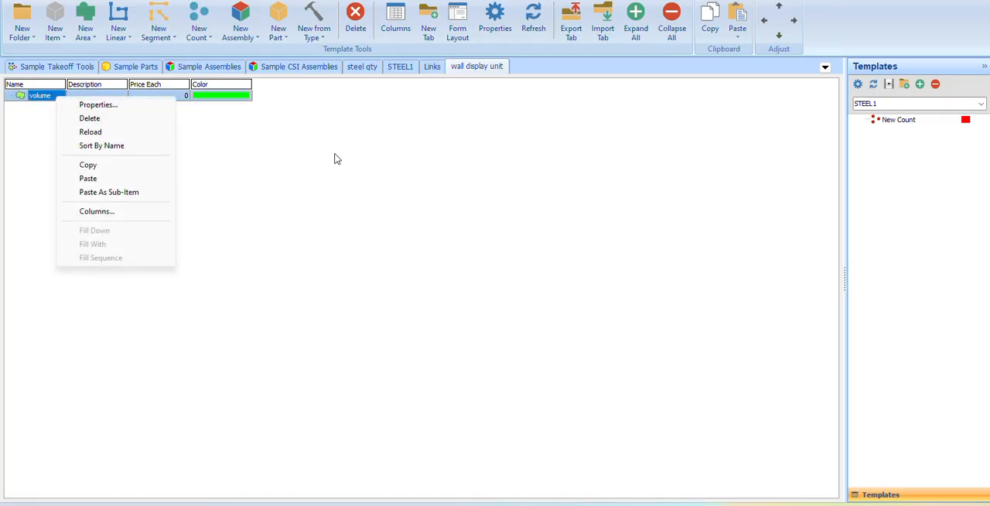
click(99, 105)
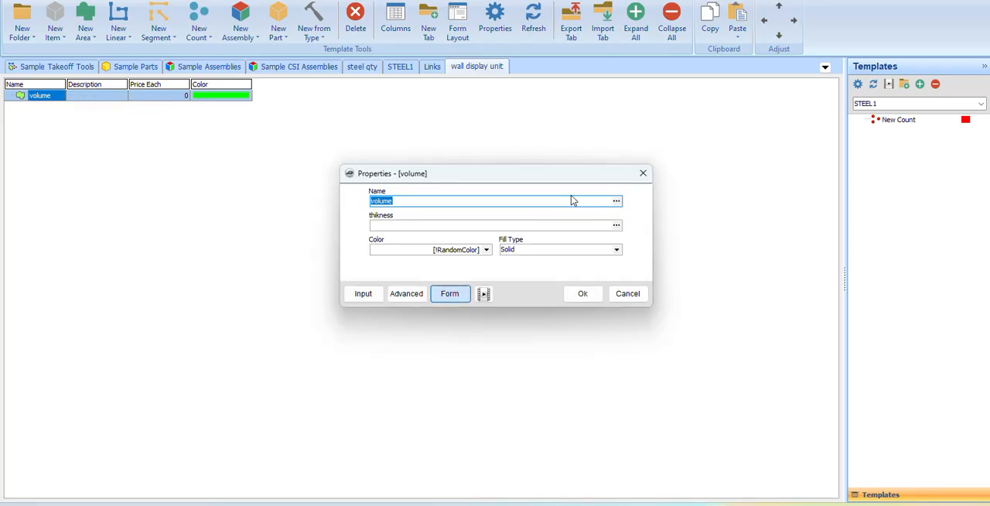
drag(557, 179, 454, 178)
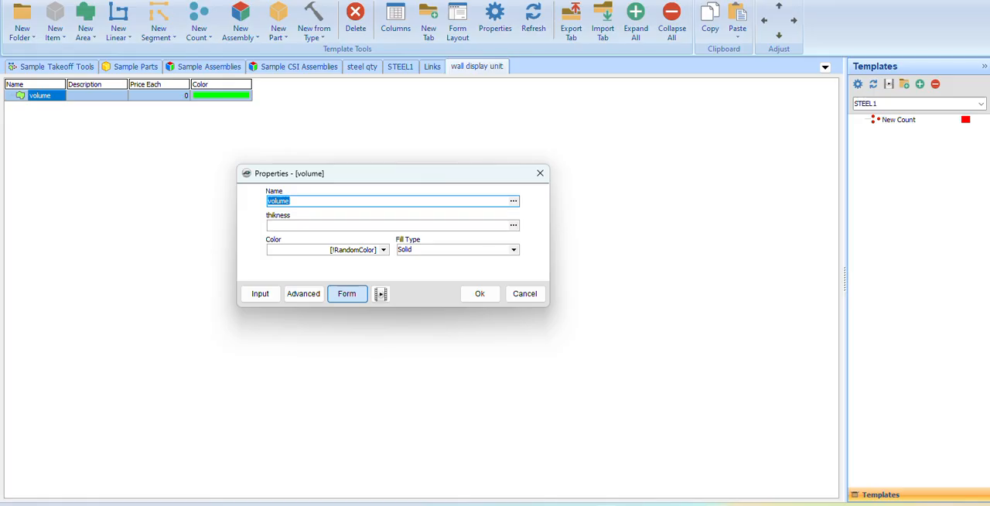
click(546, 457)
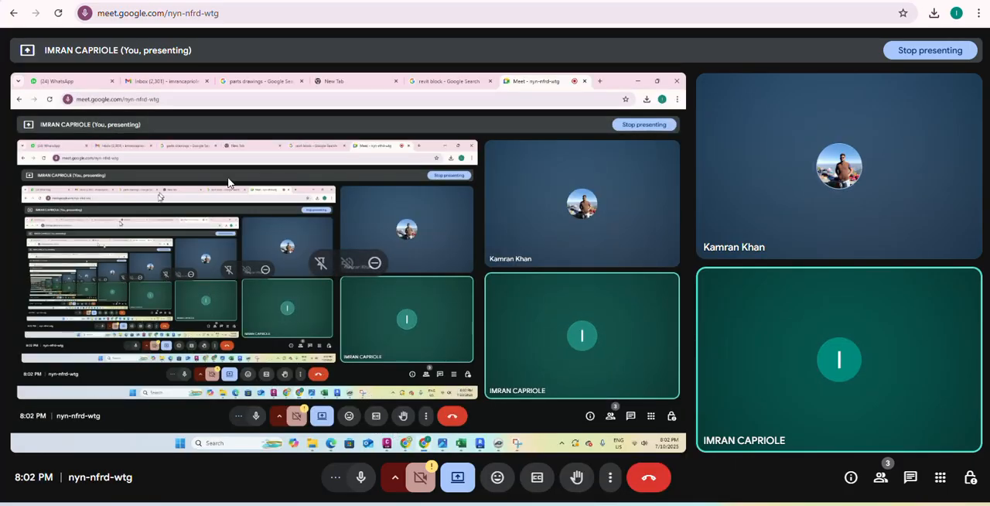
click(920, 0)
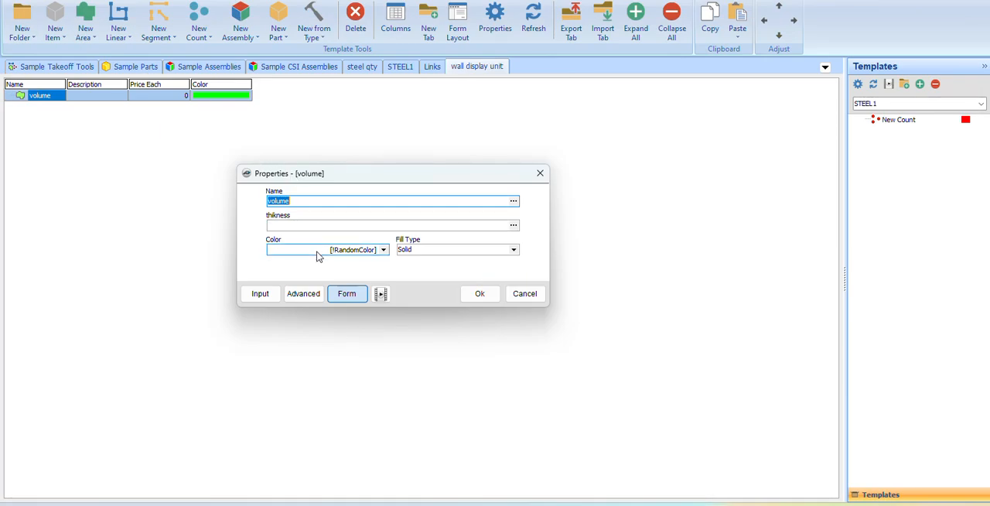
Examine the volume template's advanced properties, including its estimating formulas, fill settings and takeoff data.
click(303, 294)
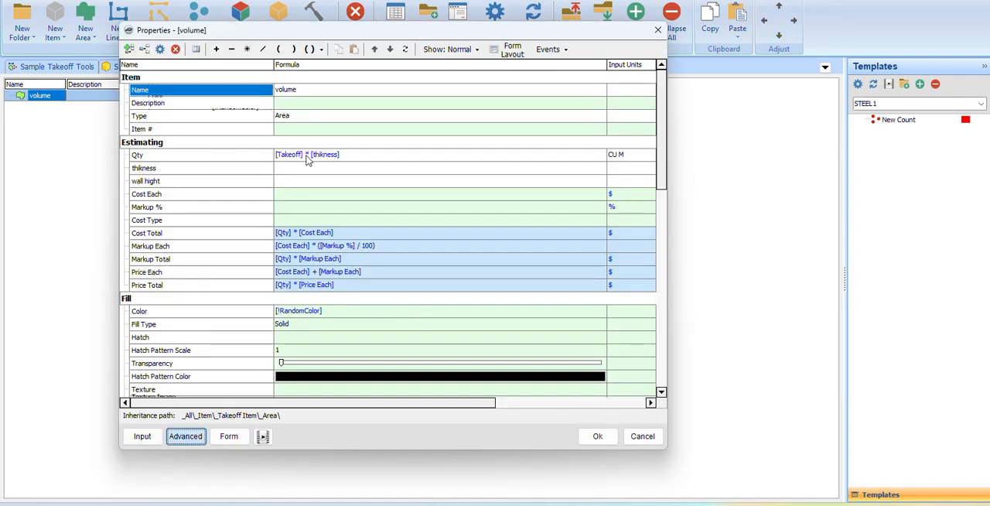
scroll(223, 335, down, 3)
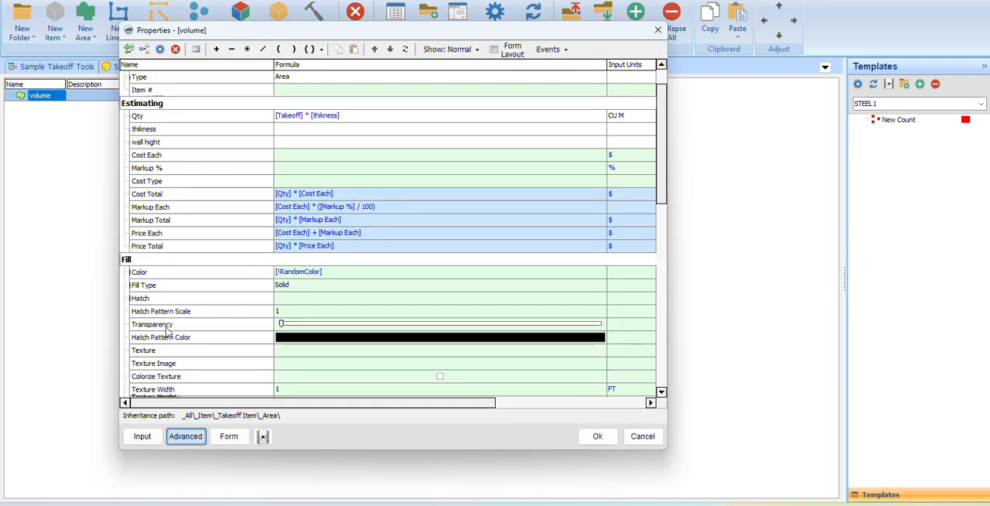
scroll(172, 338, down, 3)
scroll(164, 242, up, 6)
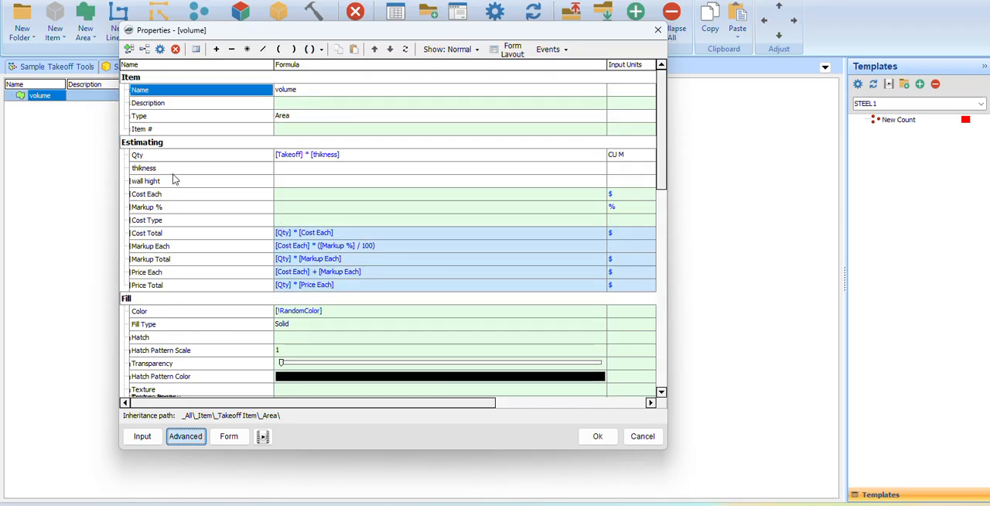
scroll(206, 250, down, 5)
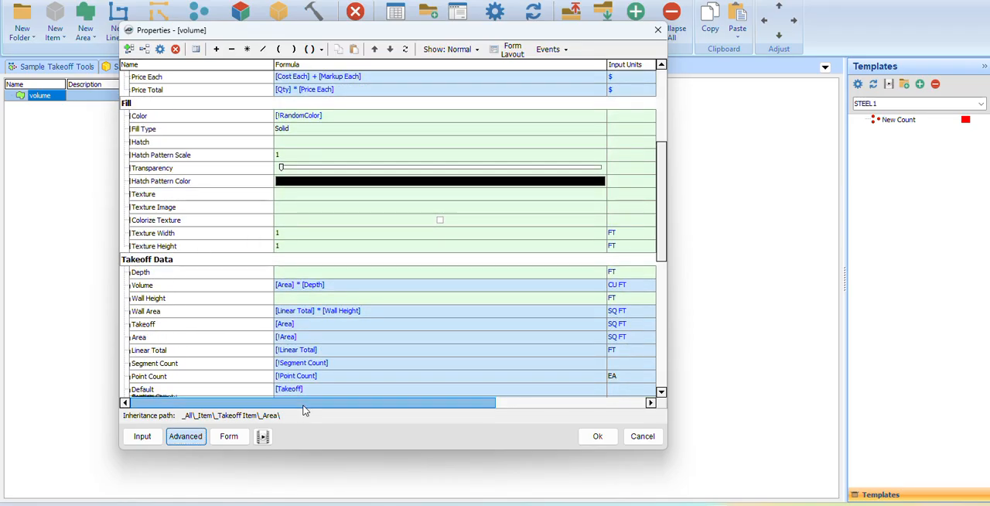
mouse_move(306, 410)
mouse_down()
mouse_move(433, 406)
mouse_move(490, 389)
mouse_move(302, 406)
mouse_up()
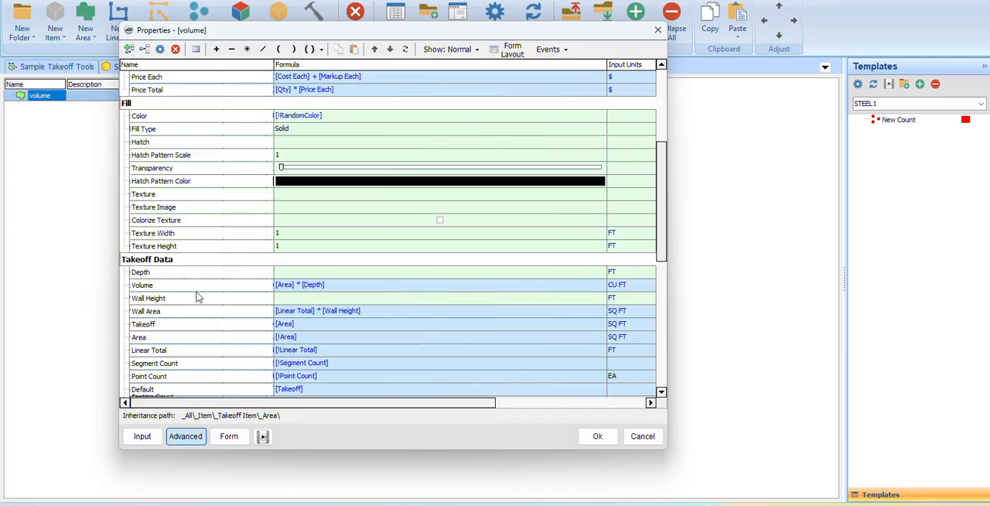
scroll(151, 209, up, 2)
scroll(166, 247, down, 6)
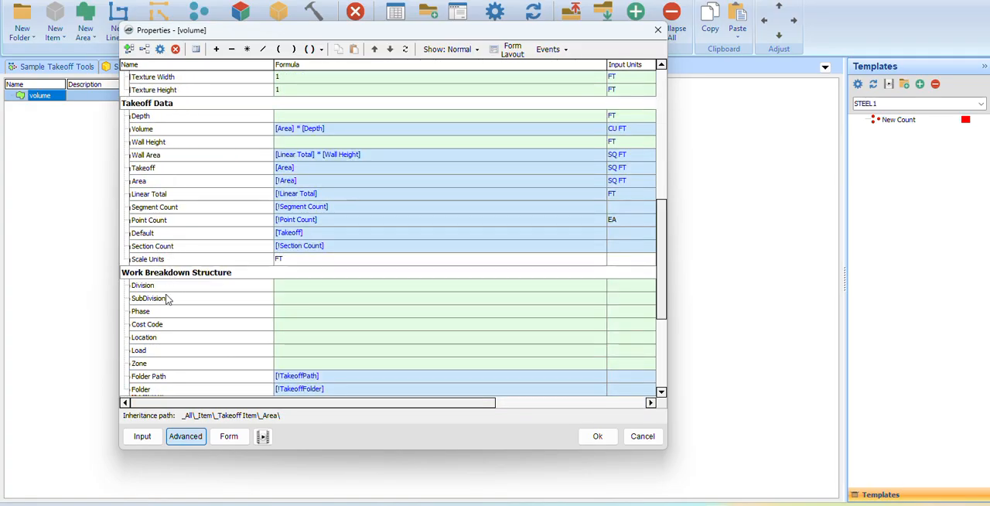
scroll(168, 300, up, 5)
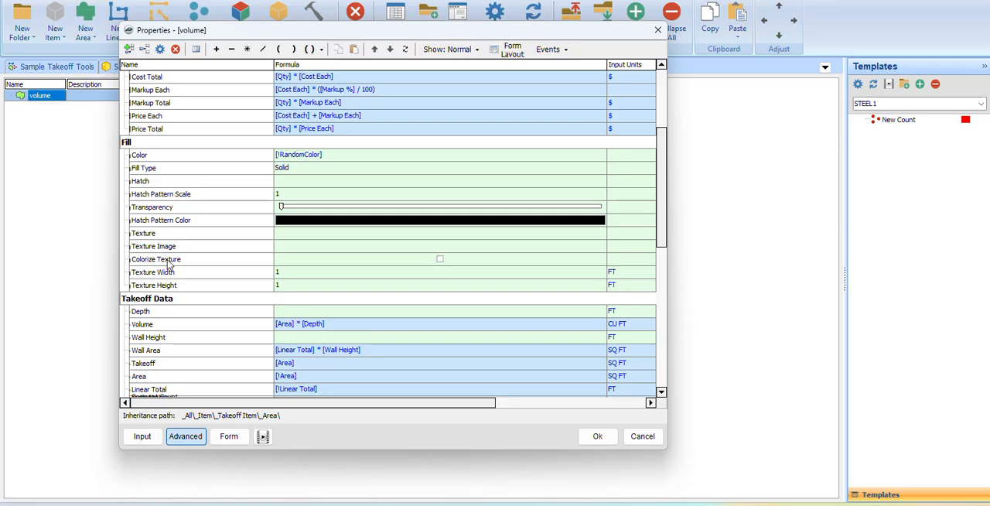
scroll(168, 264, up, 4)
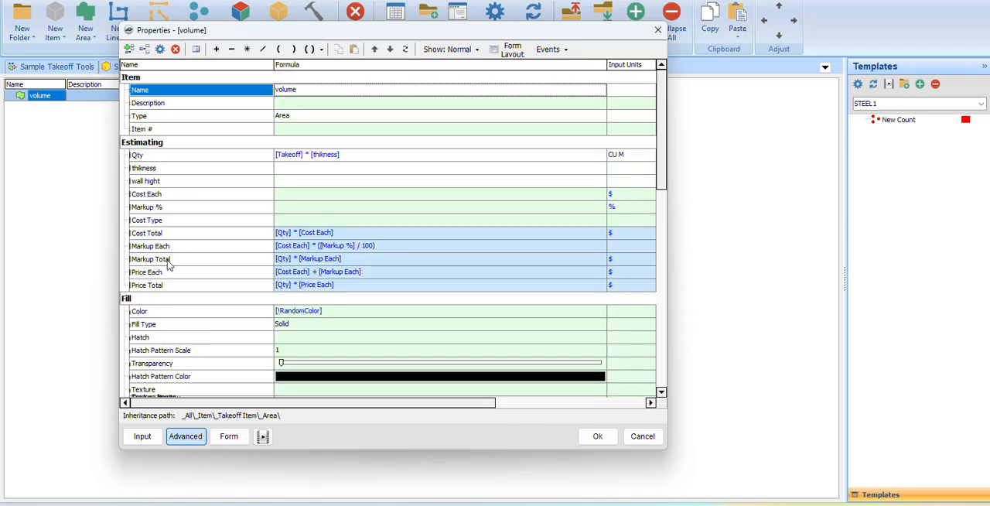
Check that the thikness property is enabled as an input, return to the form view and accept the template properties.
click(153, 170)
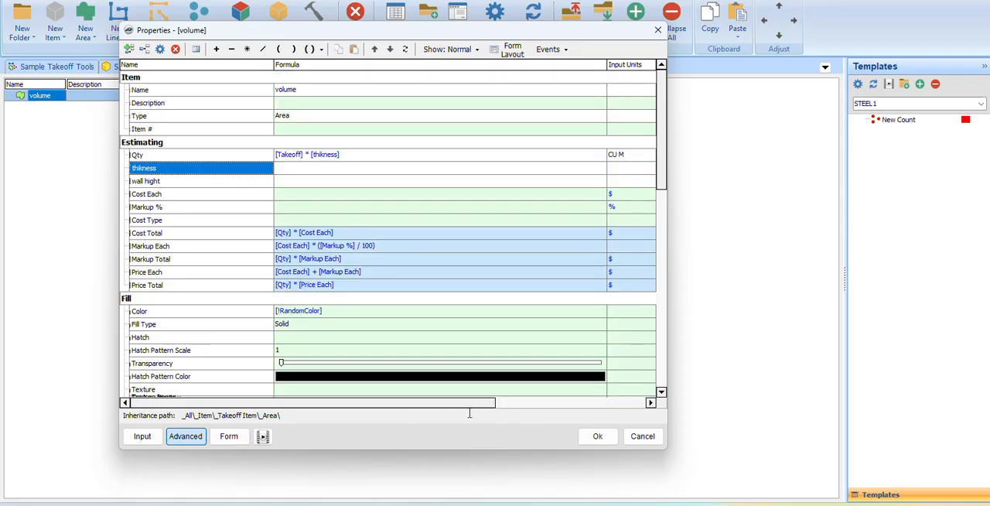
drag(420, 403, 597, 402)
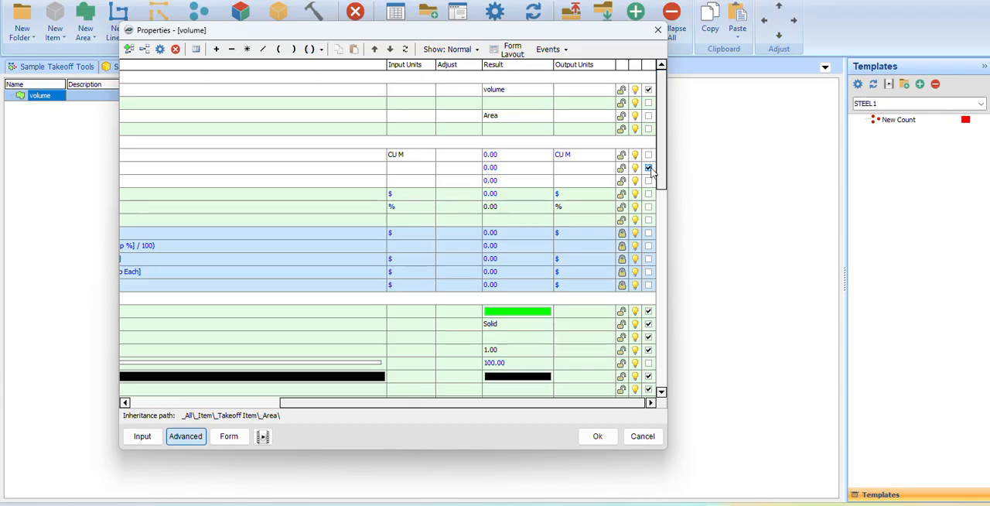
click(229, 436)
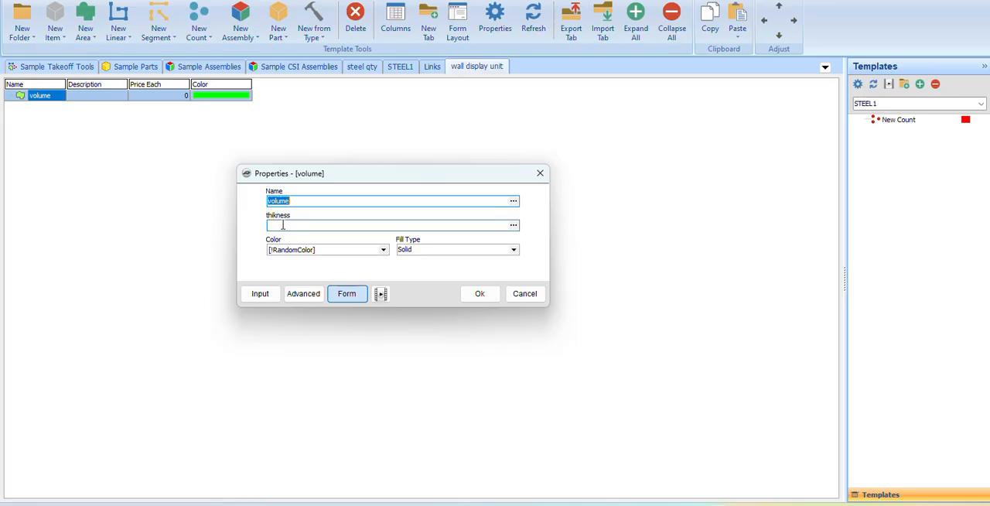
click(477, 297)
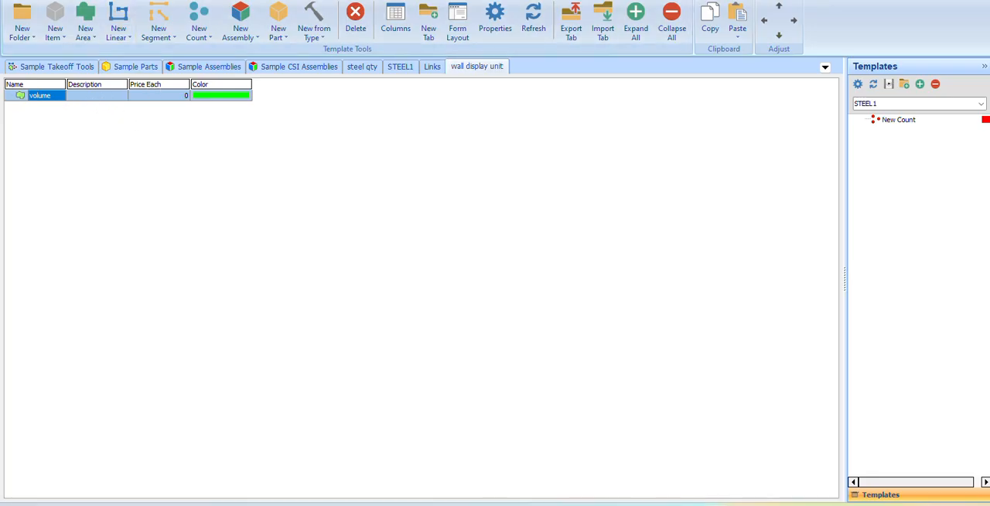
Return to the drawing page, load the wall display unit template set and select its volume template.
click(51, 0)
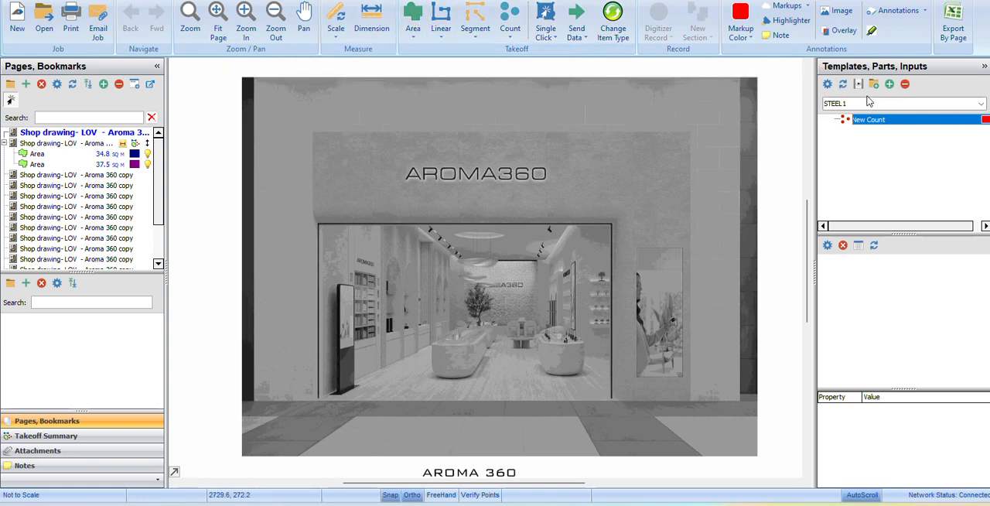
click(890, 107)
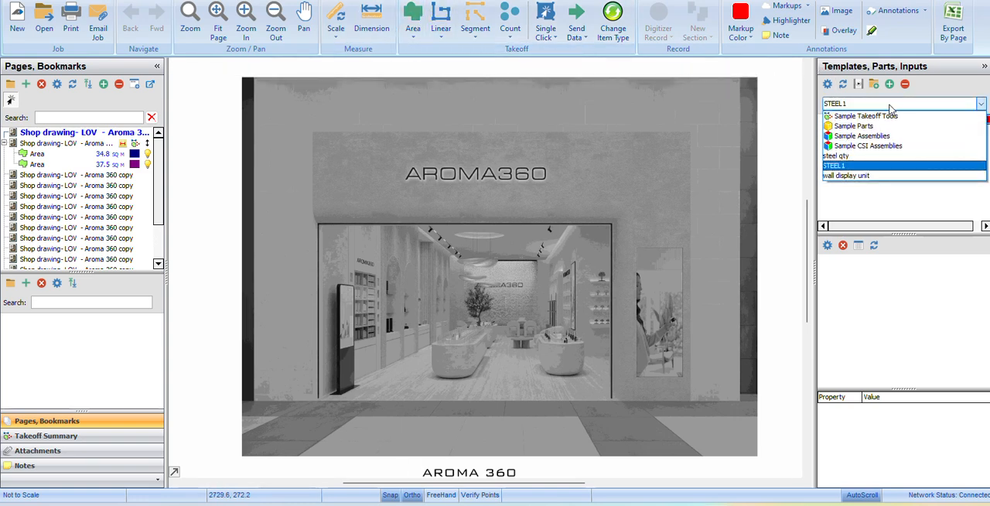
click(859, 176)
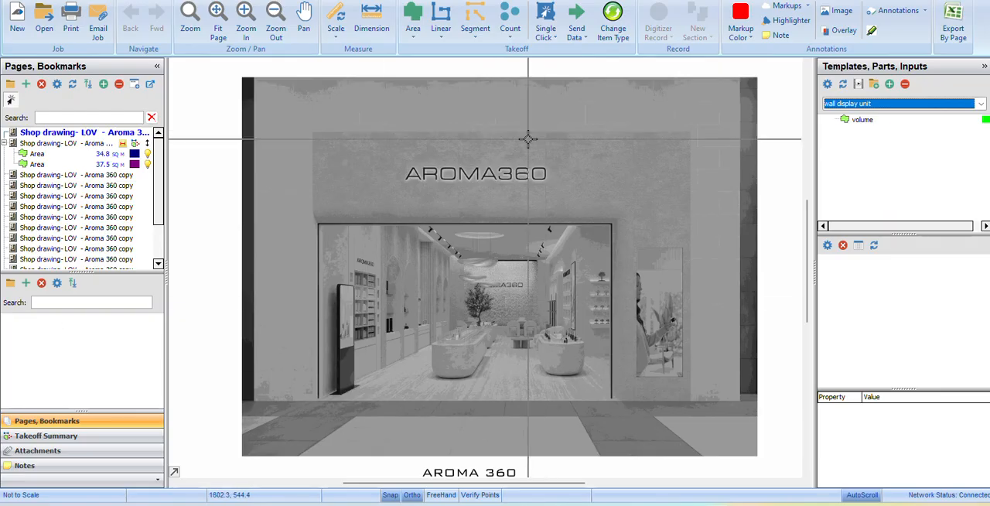
click(836, 122)
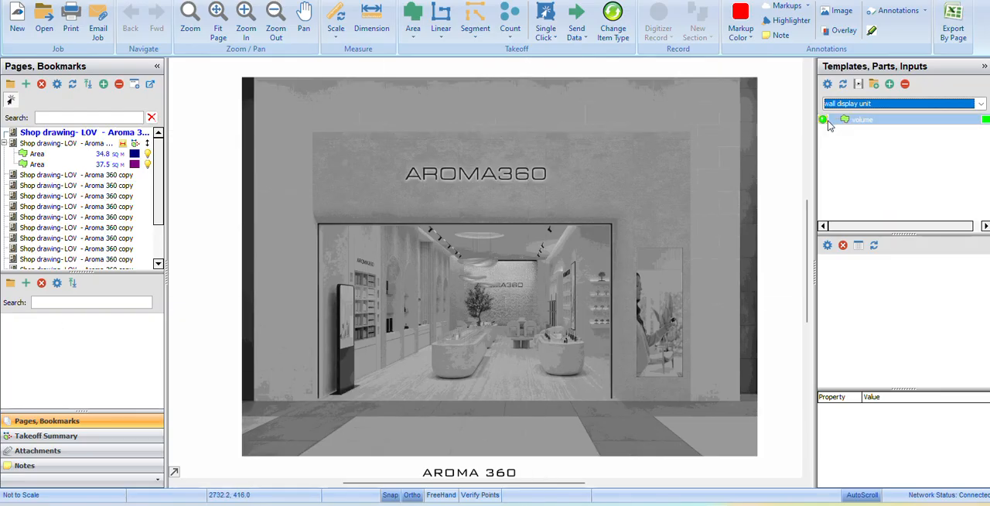
Cancel scaling the cover page and open the Aroma 360 floor plan page that holds the two area takeoffs.
click(531, 252)
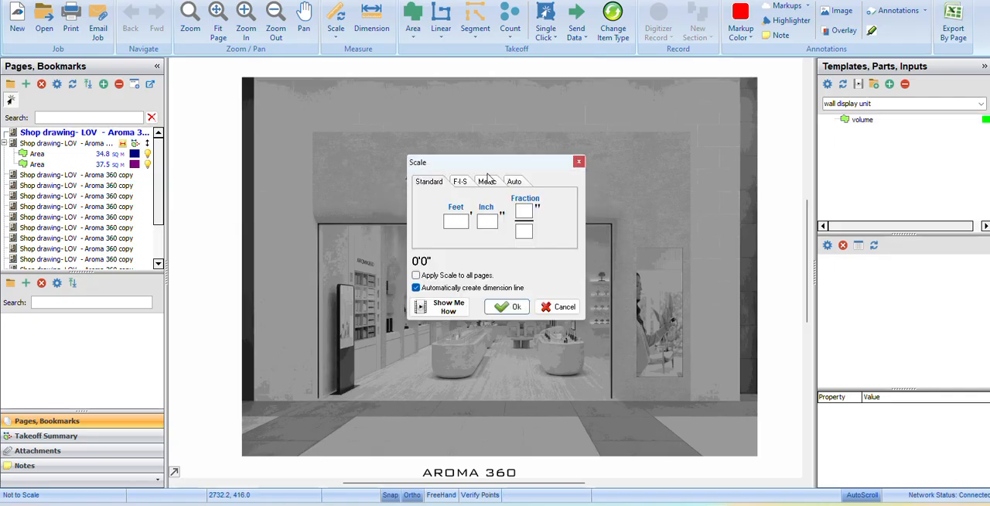
click(578, 161)
click(66, 143)
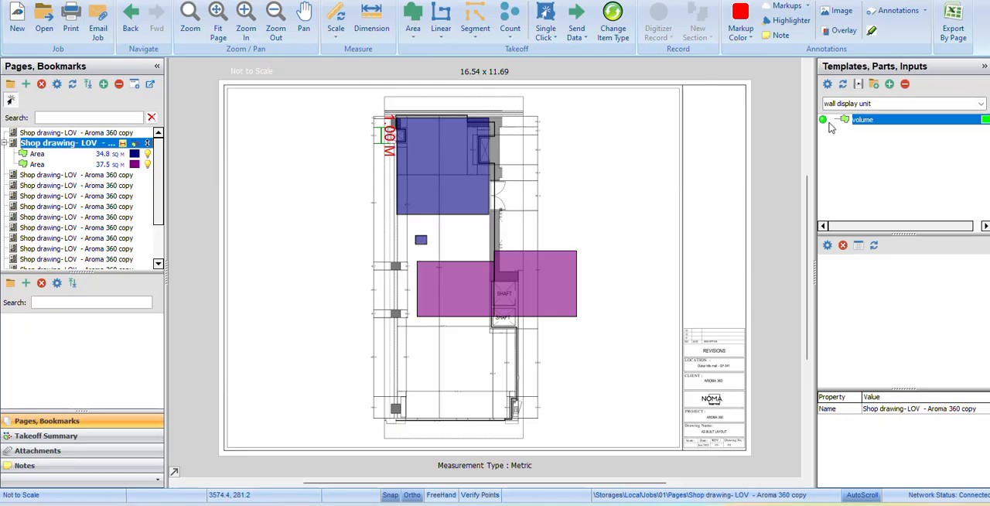
Start a takeoff from the volume template with a thikness of 2, filed in the flooring folder.
double_click(826, 120)
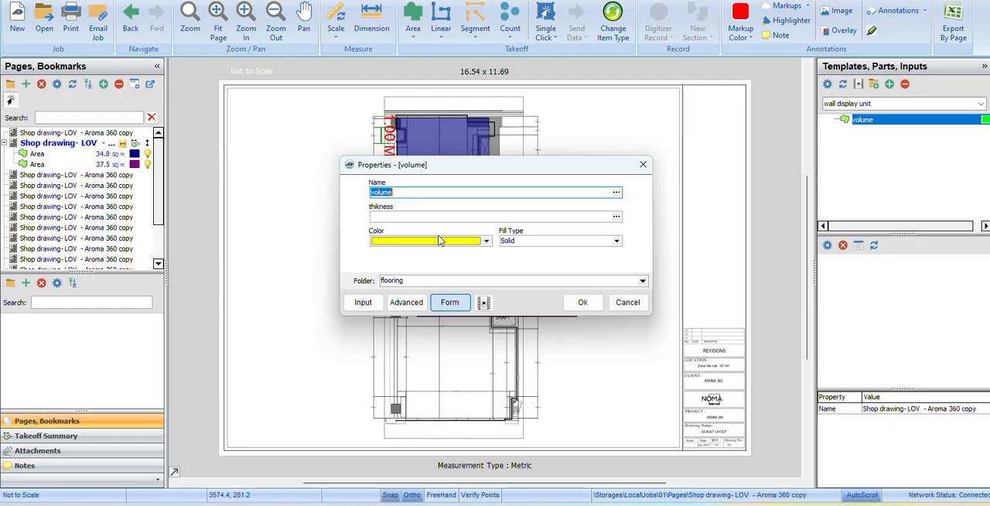
click(408, 216)
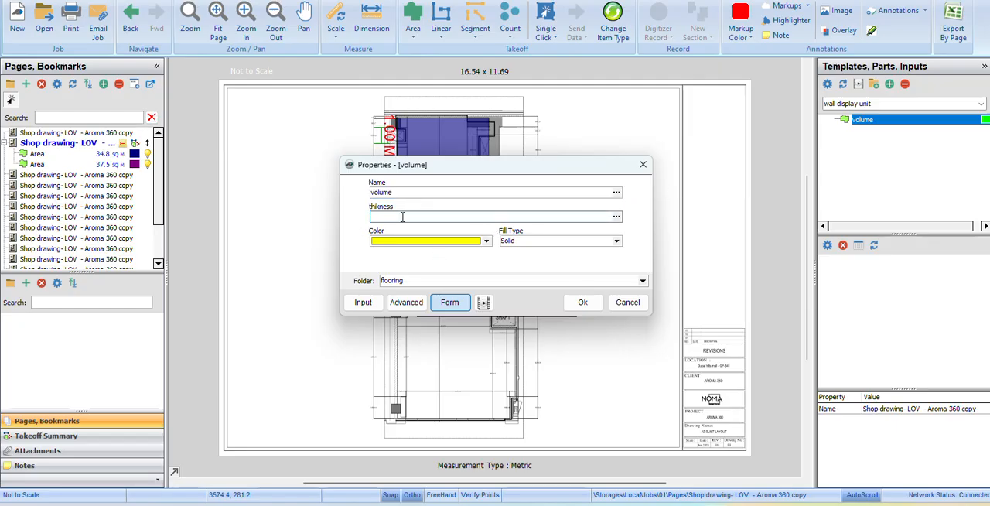
text(2)
key(Tab)
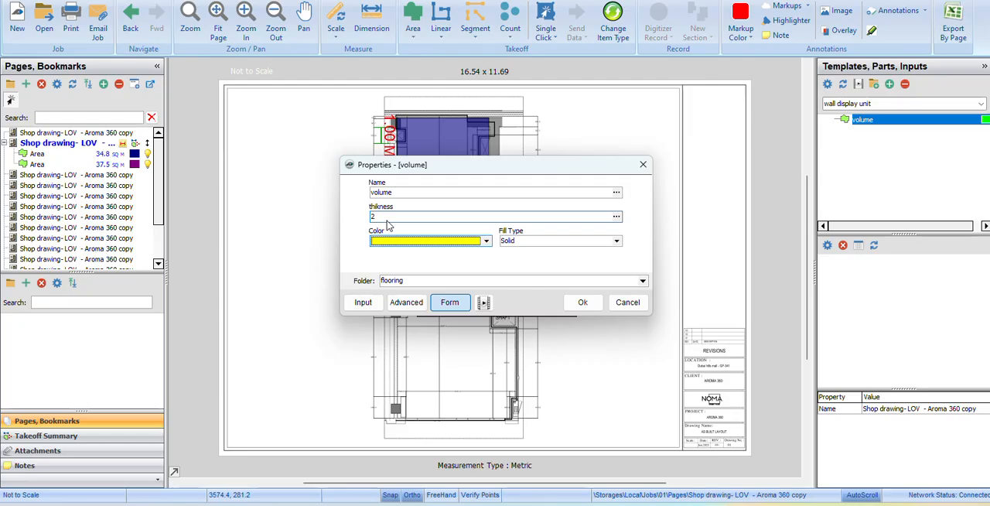
click(642, 281)
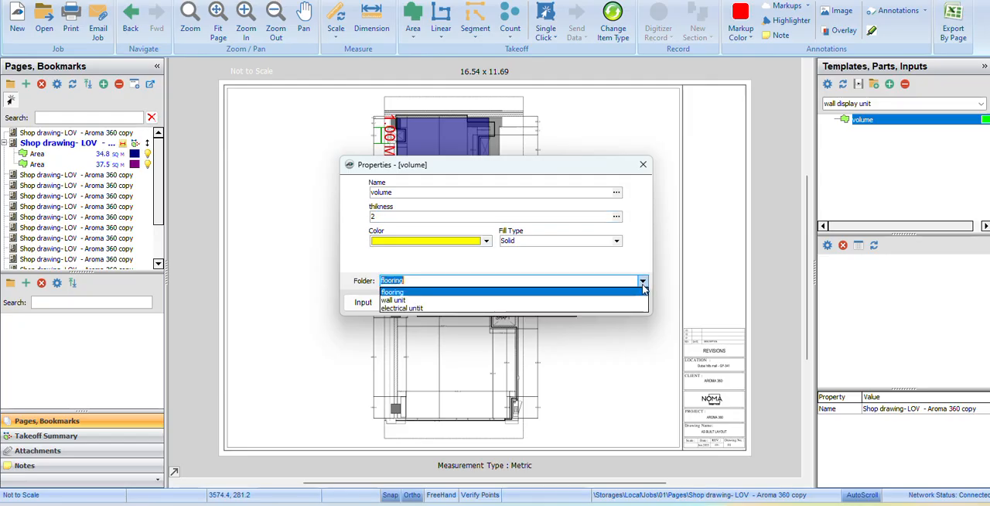
click(400, 302)
click(642, 282)
click(411, 294)
click(579, 302)
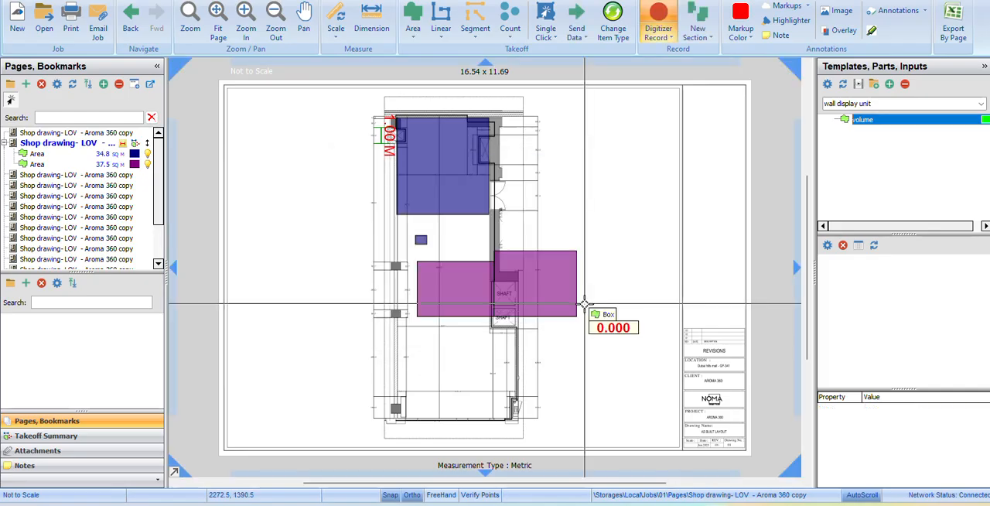
Draw the volume takeoff as a box over the upper-left part of the blue floor area and stop recording.
scroll(442, 345, up, 6)
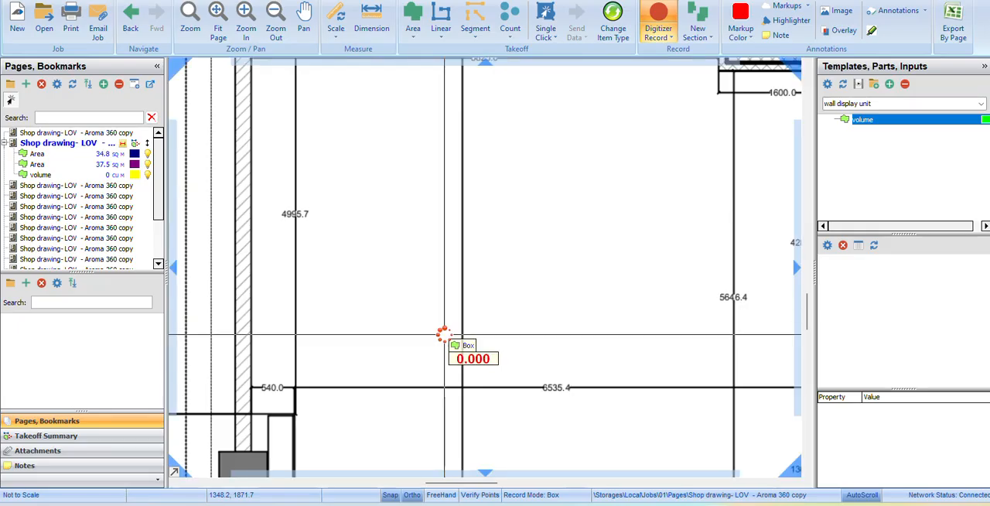
scroll(444, 335, down, 5)
scroll(439, 277, up, 3)
scroll(419, 239, up, 1)
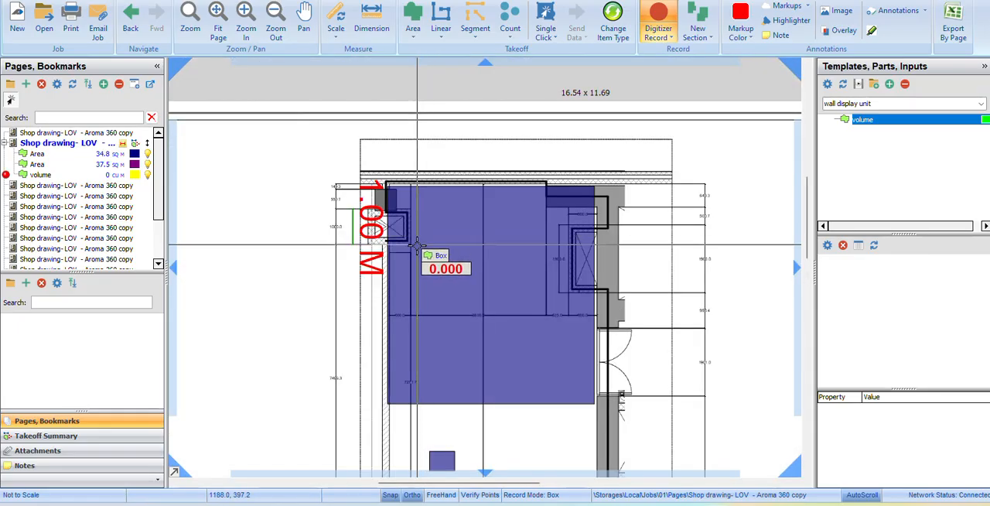
scroll(418, 255, up, 3)
scroll(374, 186, down, 2)
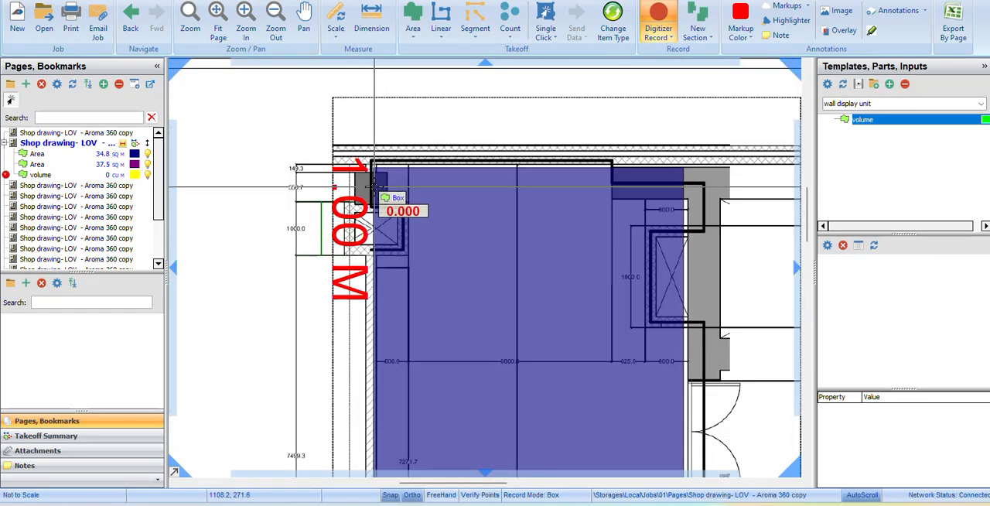
click(374, 168)
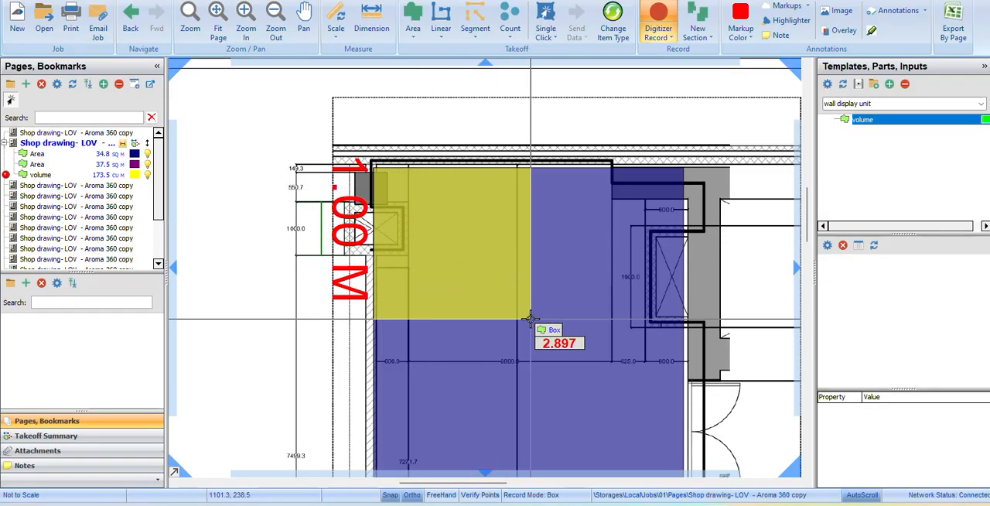
click(530, 318)
scroll(530, 319, down, 4)
scroll(529, 318, up, 3)
click(496, 162)
scroll(496, 162, down, 2)
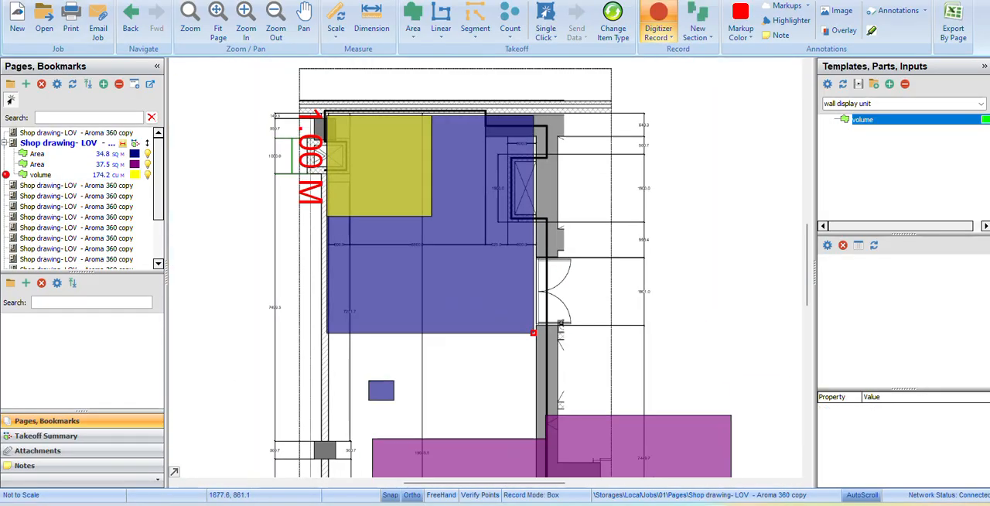
right_click(456, 219)
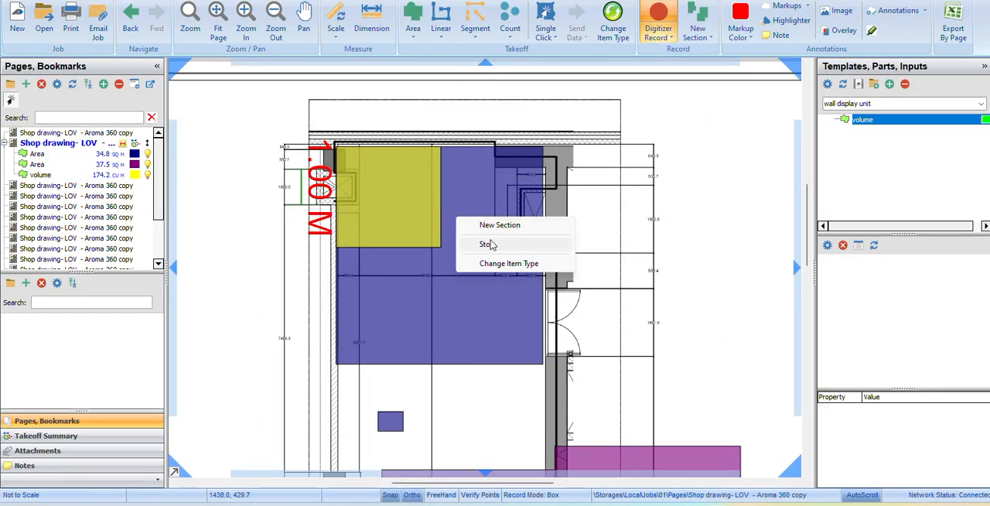
click(493, 247)
Stretch the volume box's lower-right corner to the blue area's lower-right corner so it covers the whole area.
right_click(432, 243)
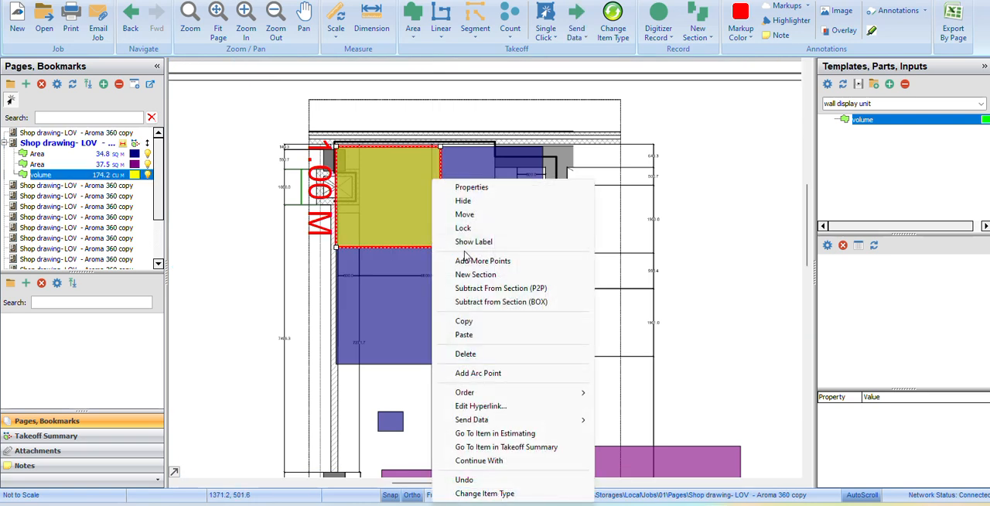
click(401, 232)
mouse_move(441, 247)
mouse_down()
mouse_move(536, 341)
mouse_move(544, 363)
mouse_up()
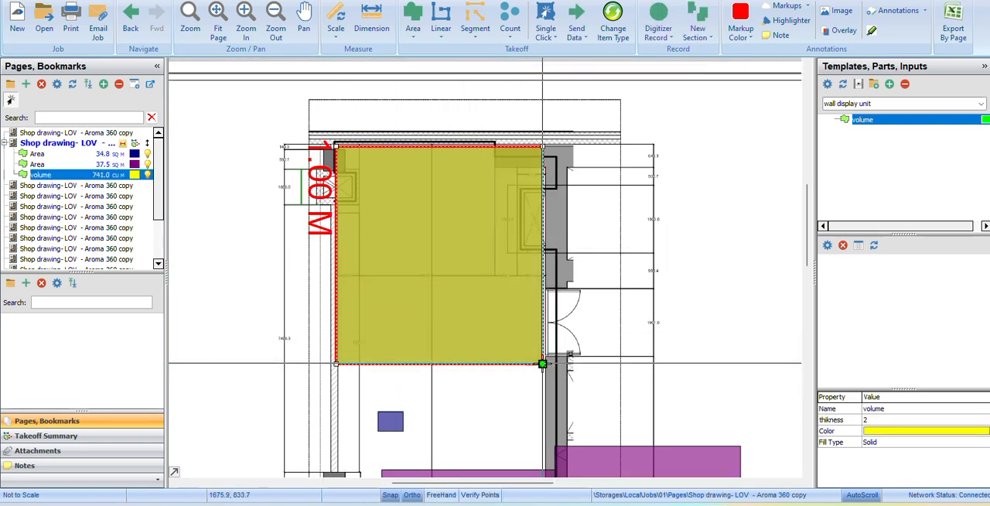
scroll(503, 302, down, 2)
drag(503, 302, 486, 245)
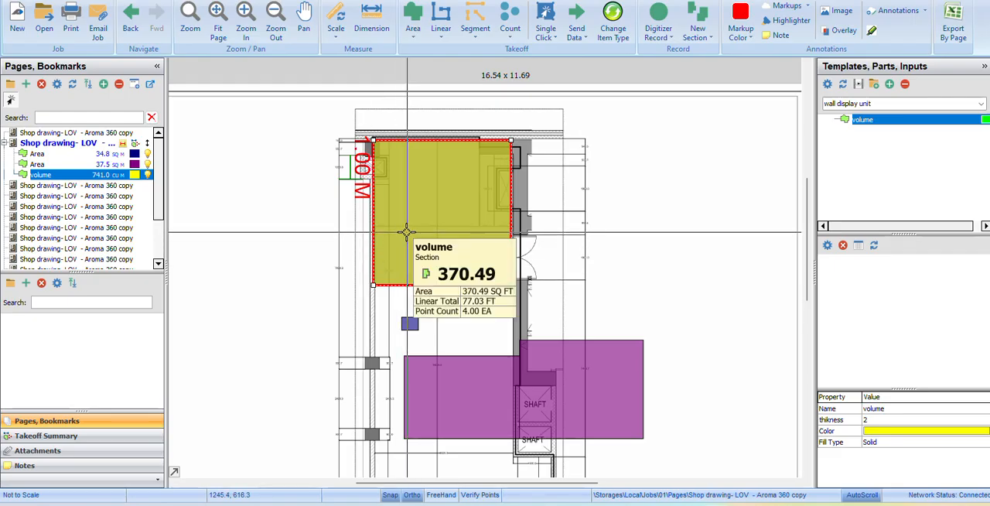
Delete the volume item from the flooring folder in the takeoff summary.
click(55, 438)
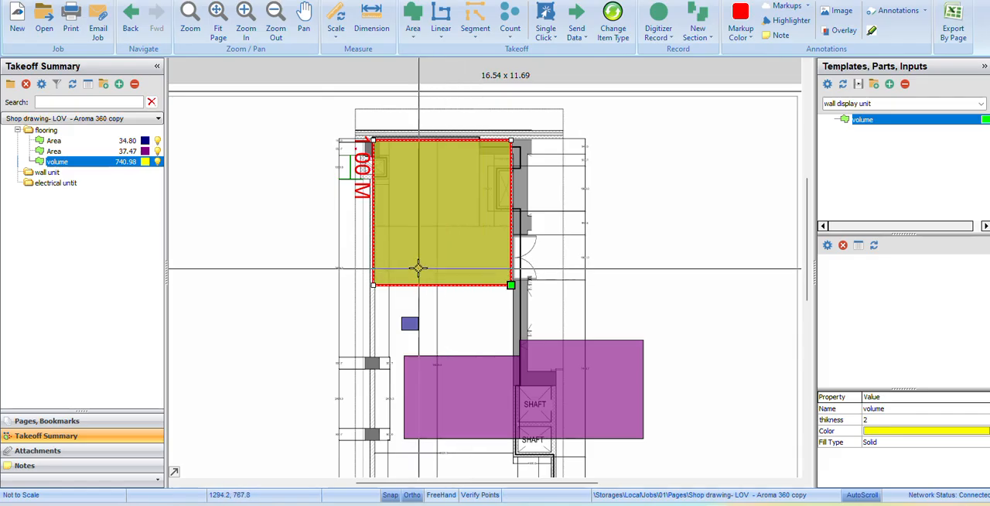
mouse_move(397, 262)
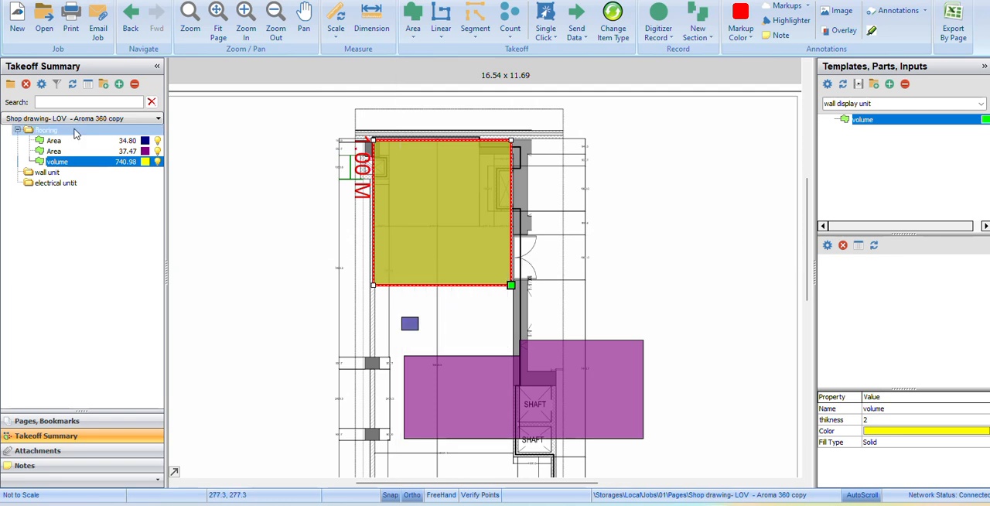
right_click(82, 163)
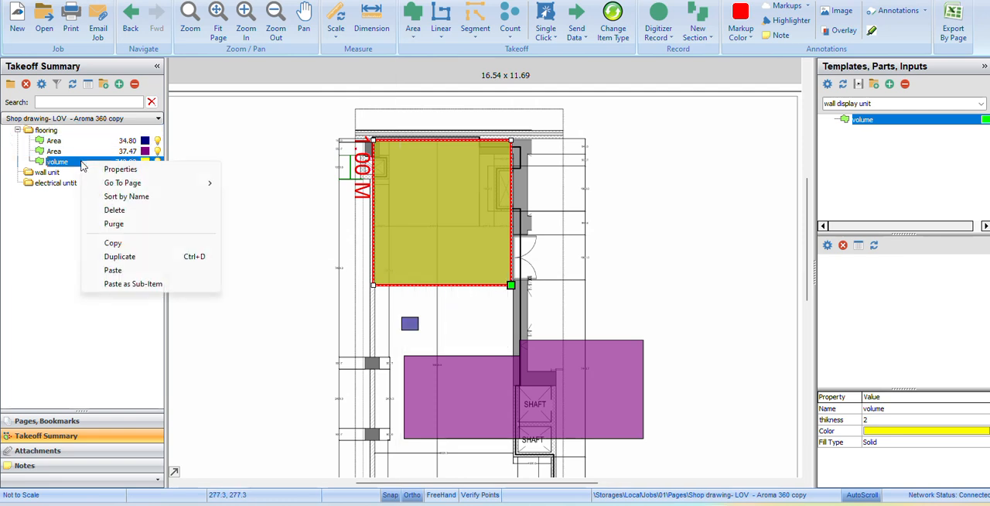
click(120, 210)
click(532, 247)
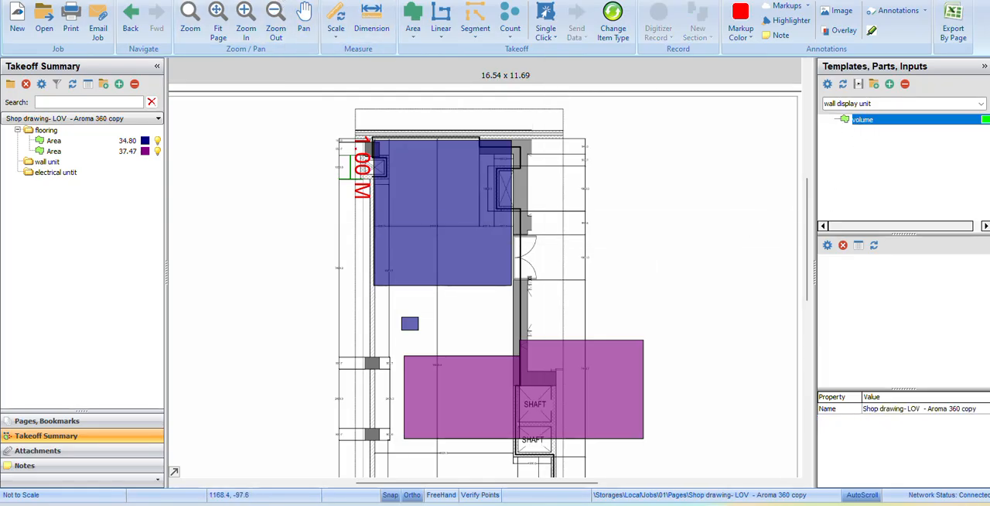
Go to the template management page and try to add a linear template to the wall display unit set.
click(250, 1)
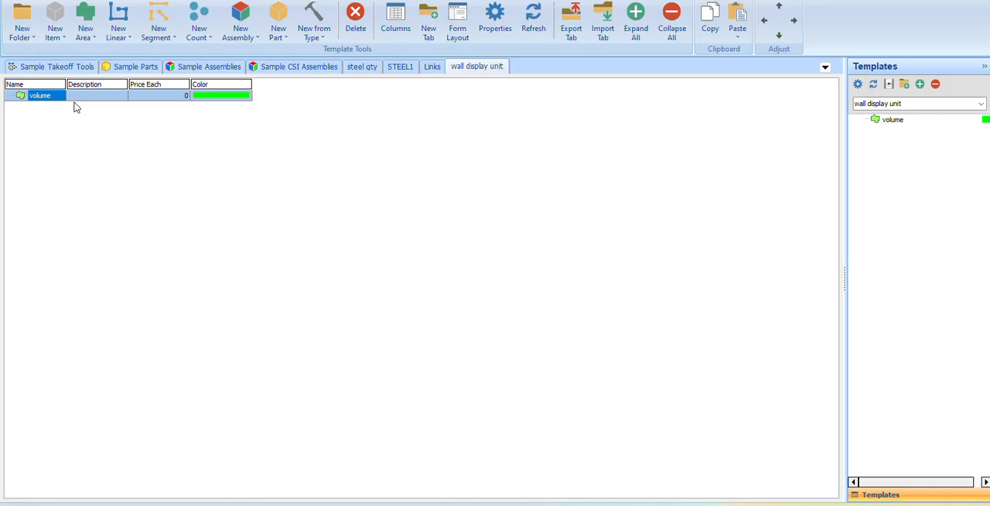
click(43, 98)
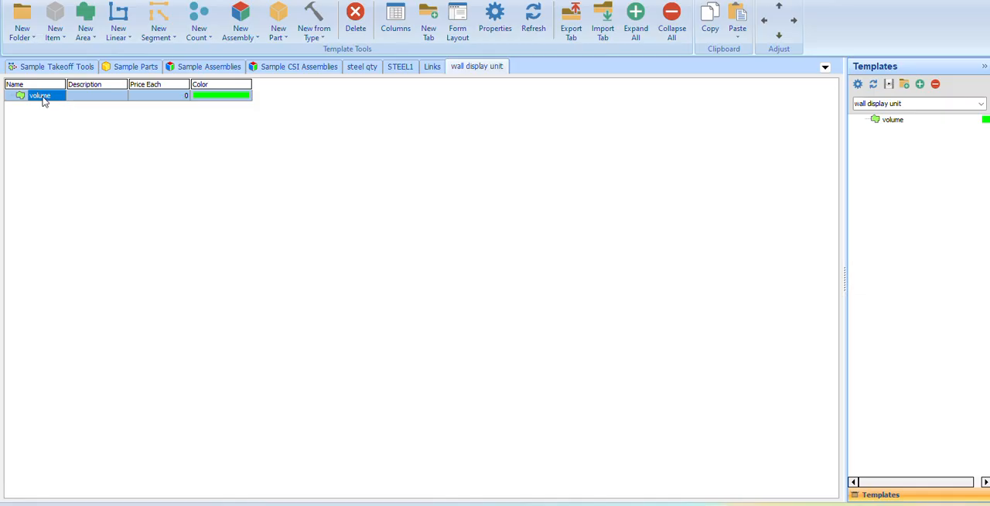
click(120, 14)
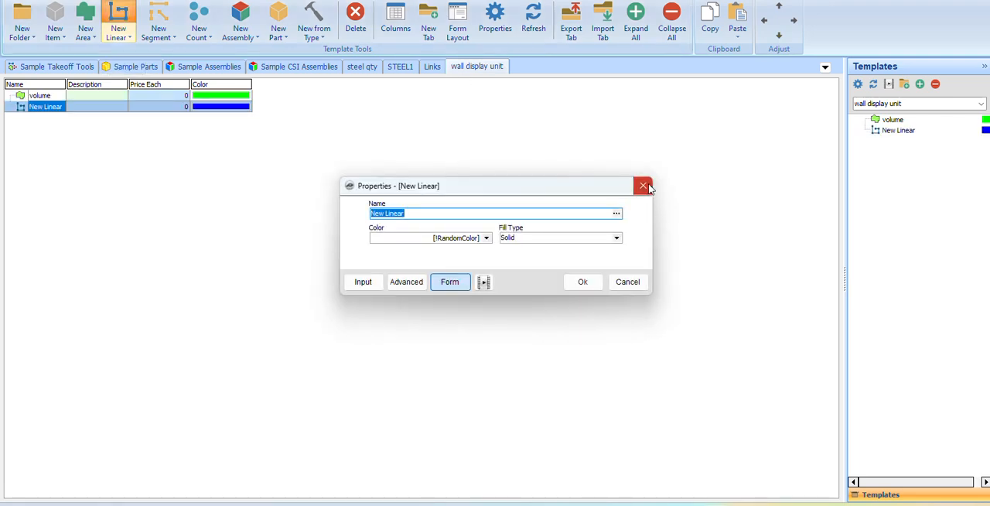
click(643, 186)
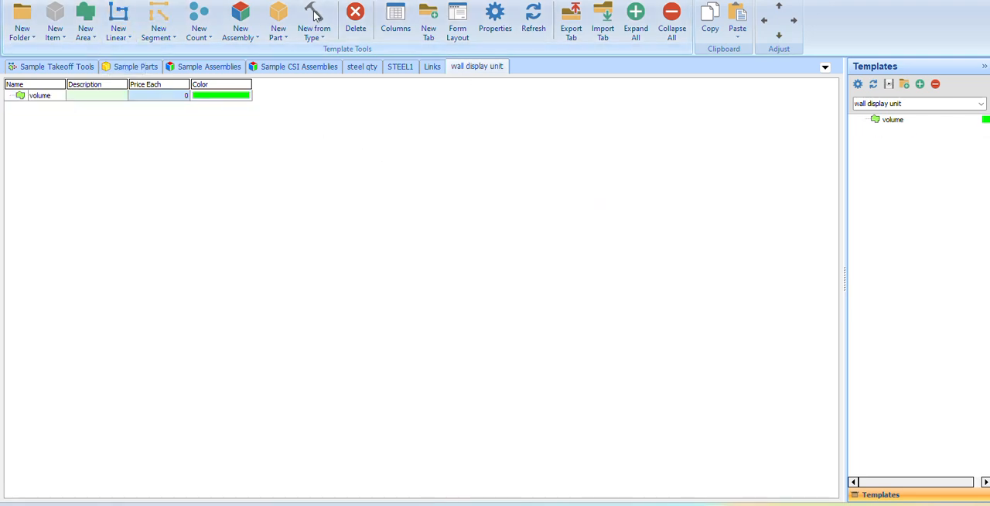
Create a new template tab named elec.
click(428, 22)
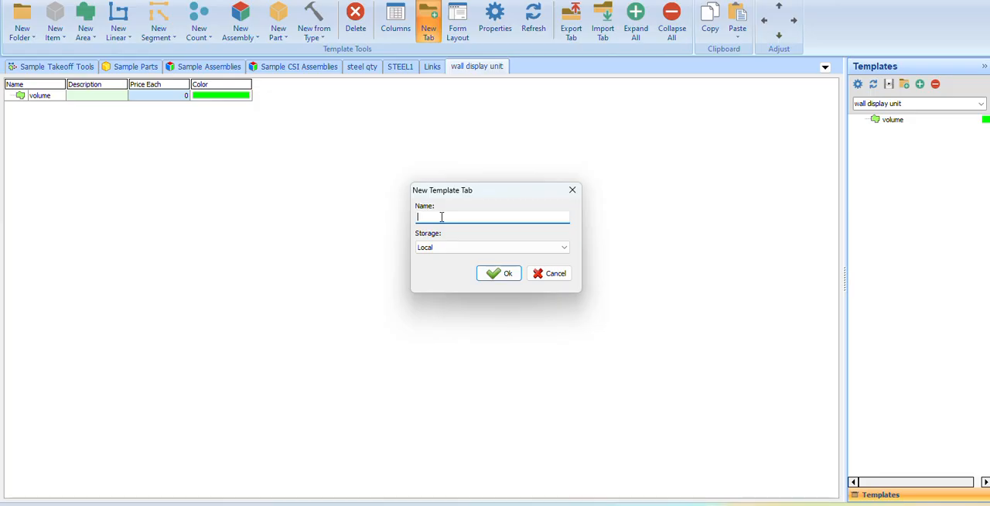
text(elec)
click(505, 273)
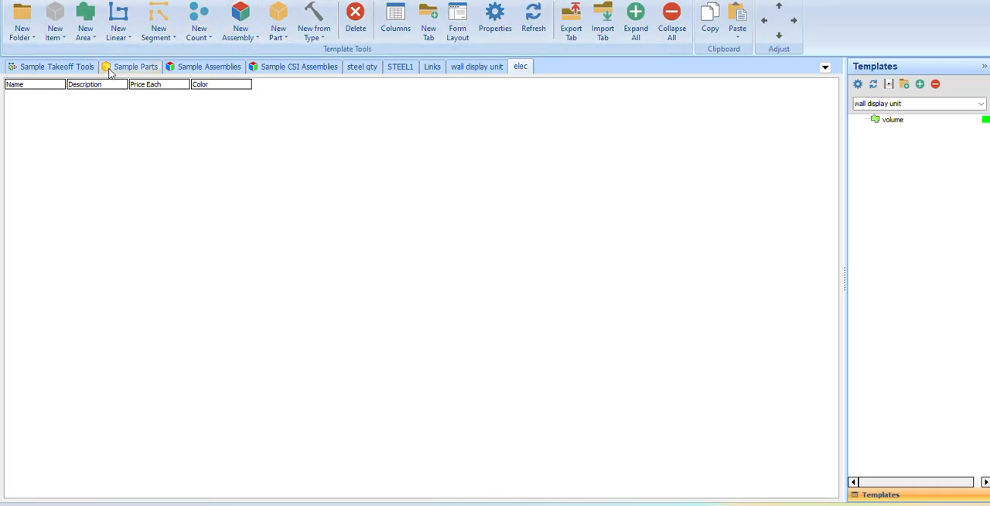
Add a linear template to the elec tab, checking its estimating and takeoff data formulas before accepting the default properties.
click(119, 16)
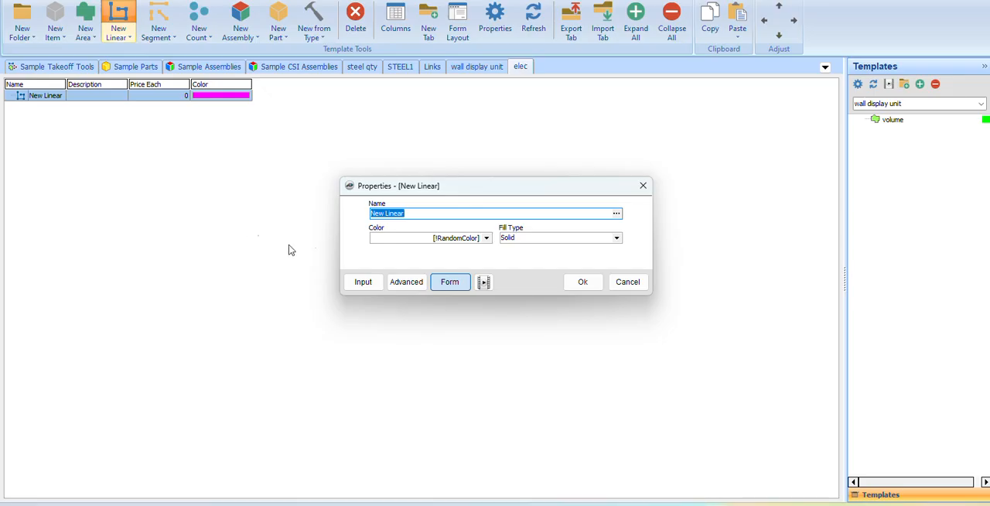
click(411, 282)
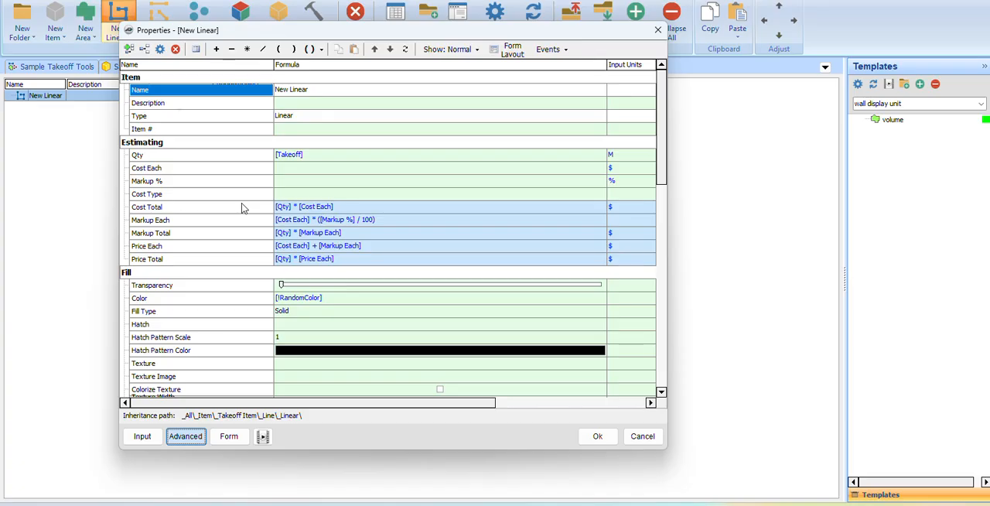
scroll(249, 260, down, 8)
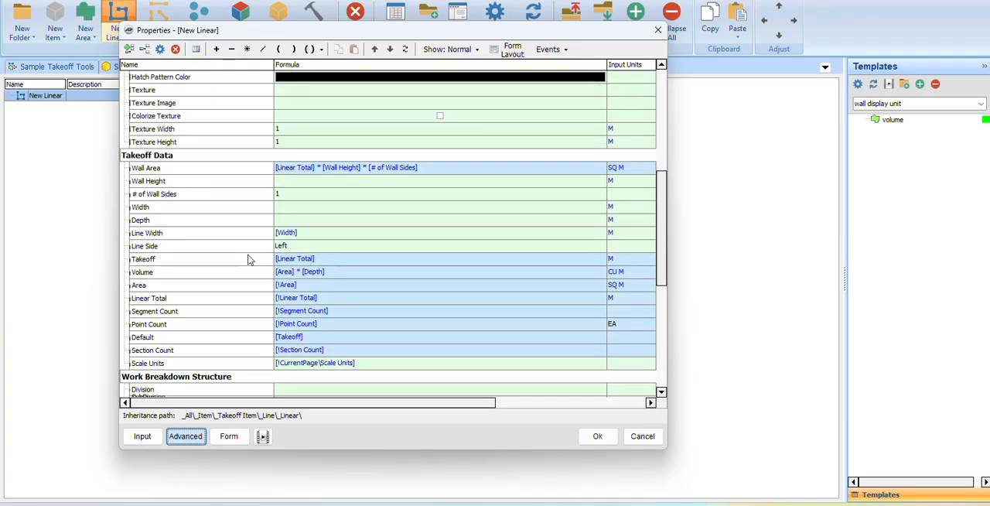
scroll(249, 259, up, 8)
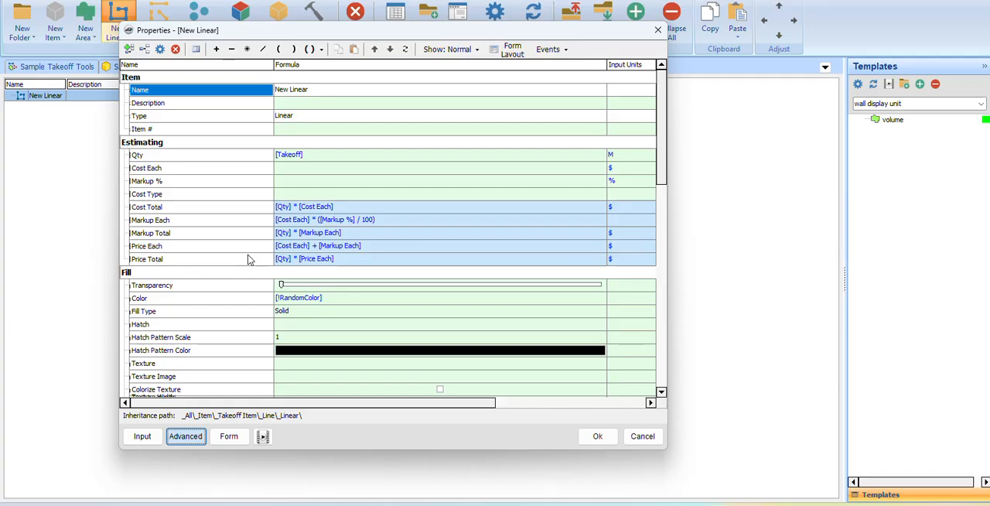
click(298, 155)
click(302, 170)
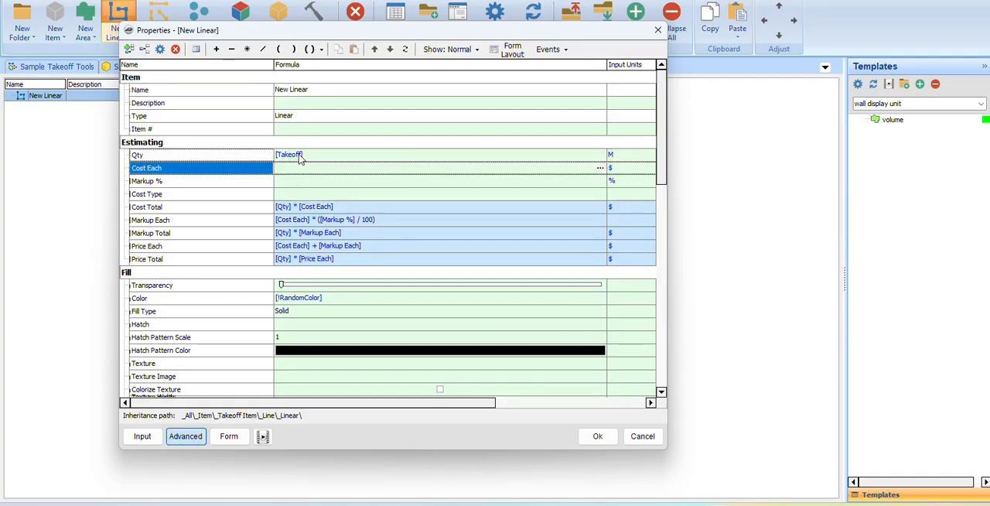
scroll(298, 160, down, 7)
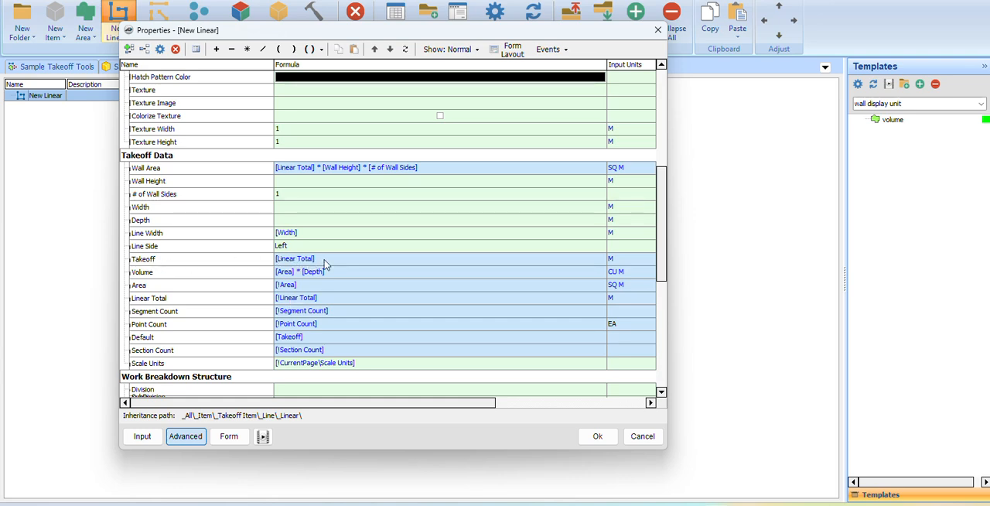
scroll(296, 264, right, 5)
scroll(356, 404, left, 5)
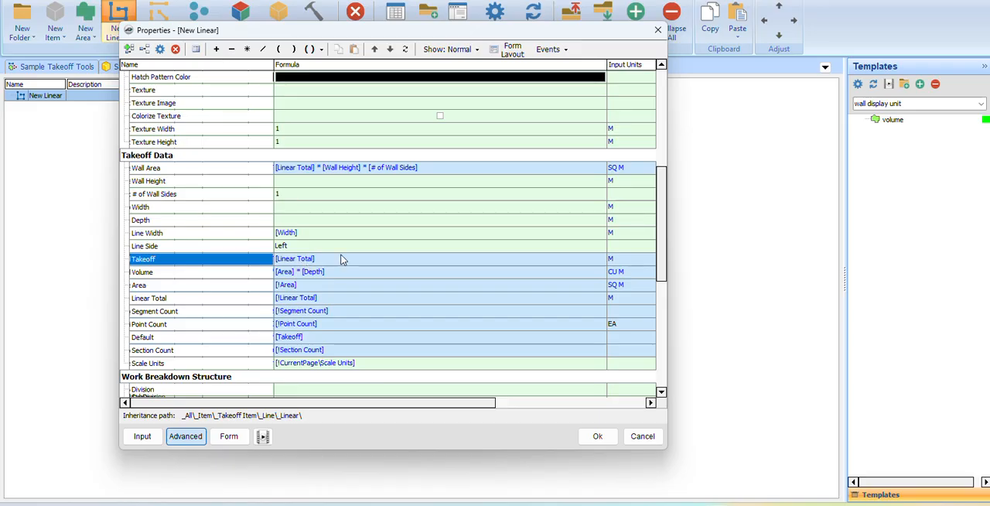
scroll(343, 259, up, 7)
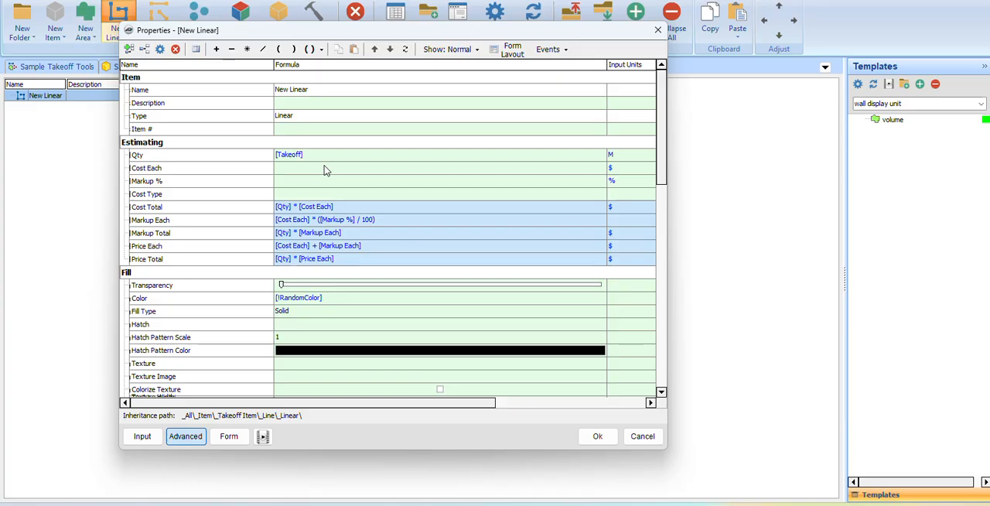
click(607, 438)
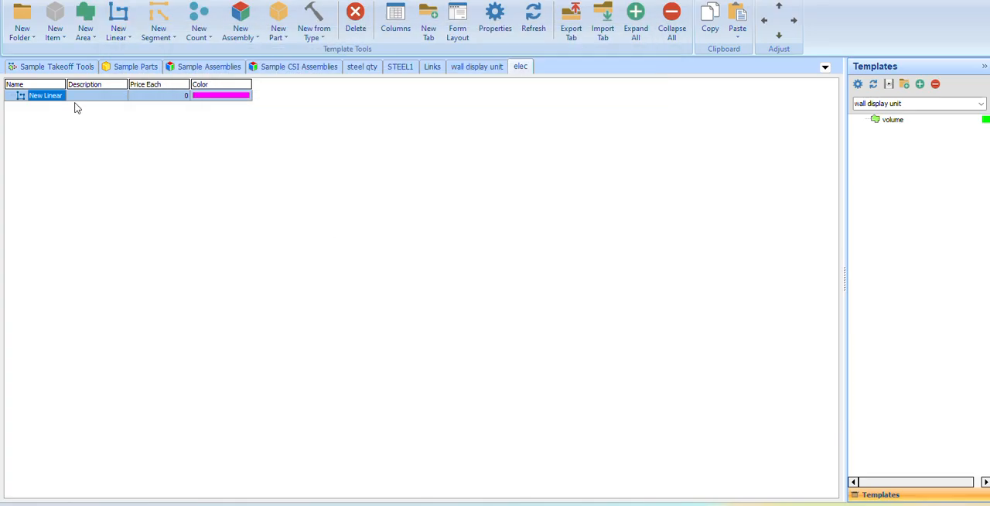
Rename the new linear template in the elec tab as wires.
right_click(53, 98)
click(97, 106)
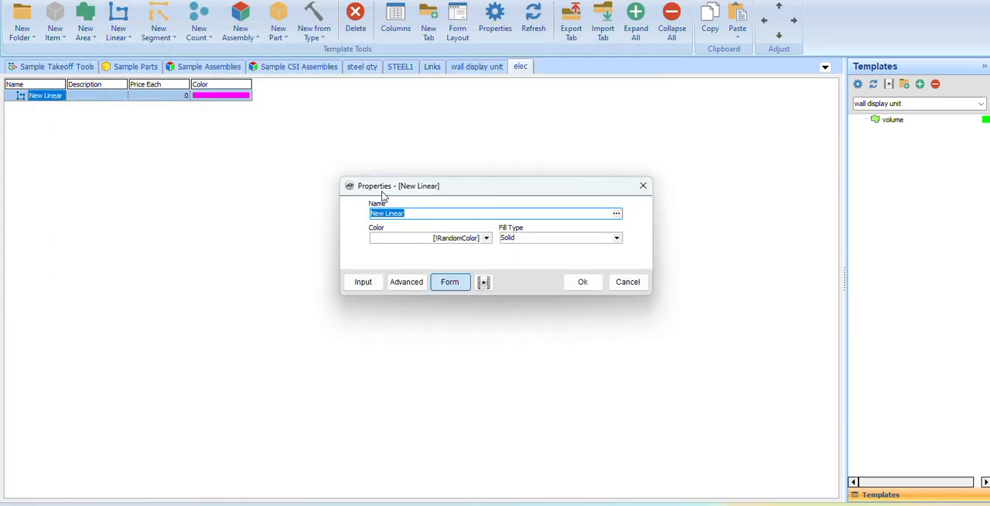
text(el)
key(BackSpace)
key(BackSpace)
text(wires)
click(582, 284)
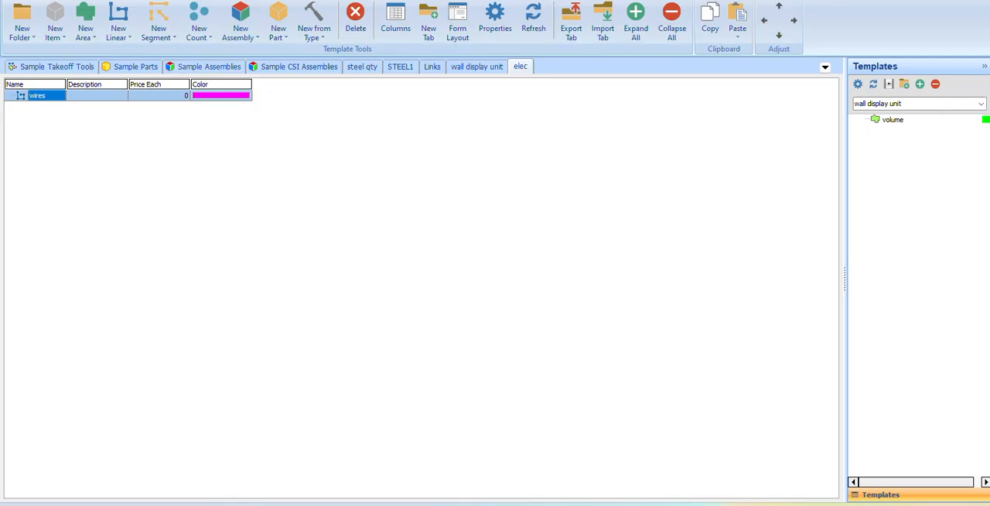
Return to the drawing page and display the elec template set.
click(48, 1)
click(886, 104)
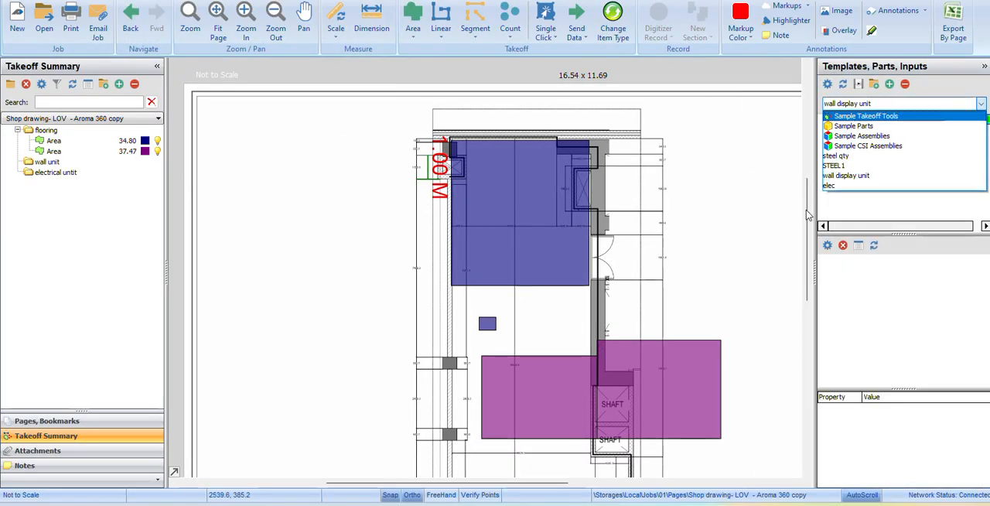
click(839, 186)
scroll(642, 263, down, 3)
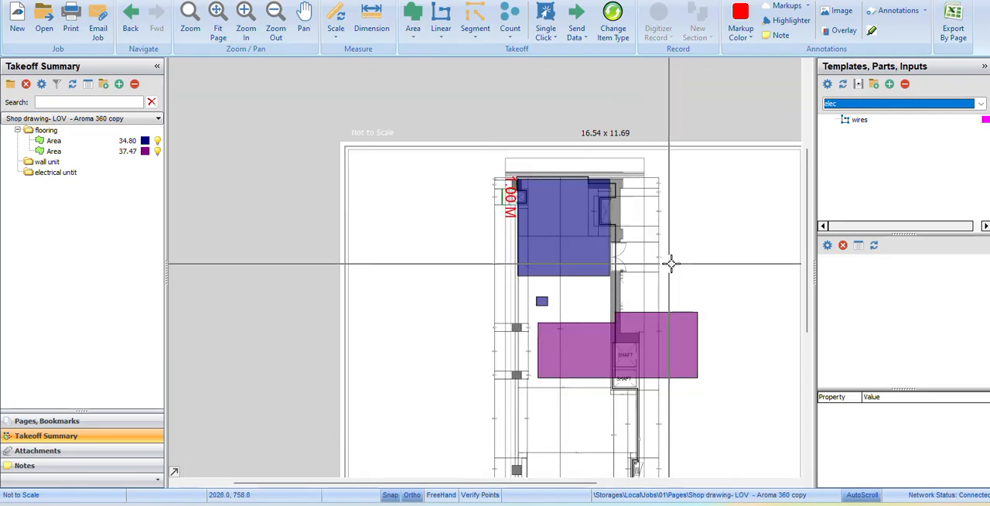
Start a takeoff item from the wires template, review its advanced properties and form layout, and close without accepting it.
click(842, 121)
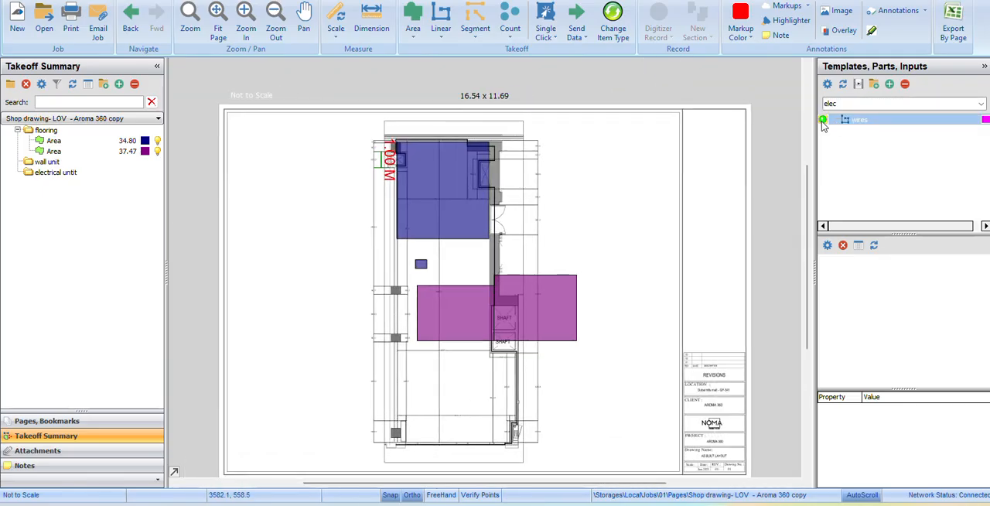
double_click(824, 123)
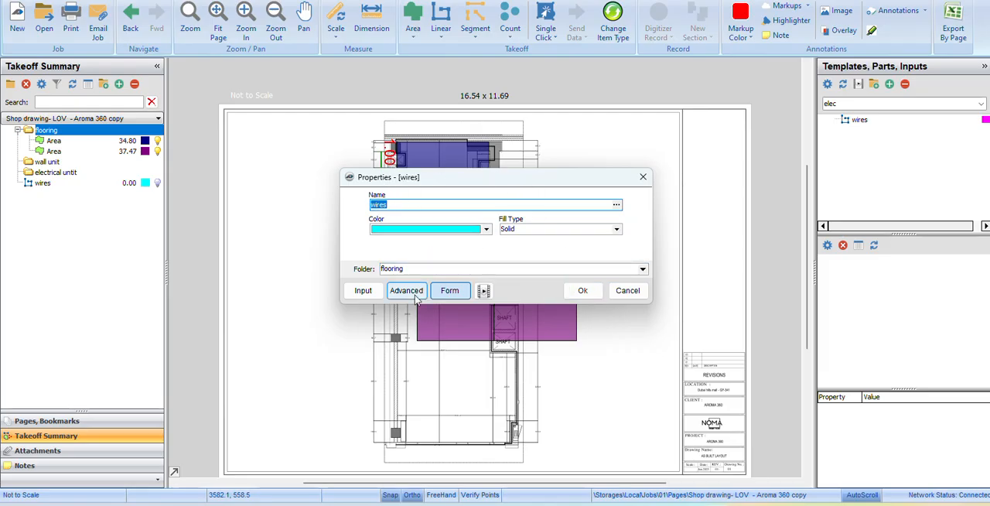
click(415, 297)
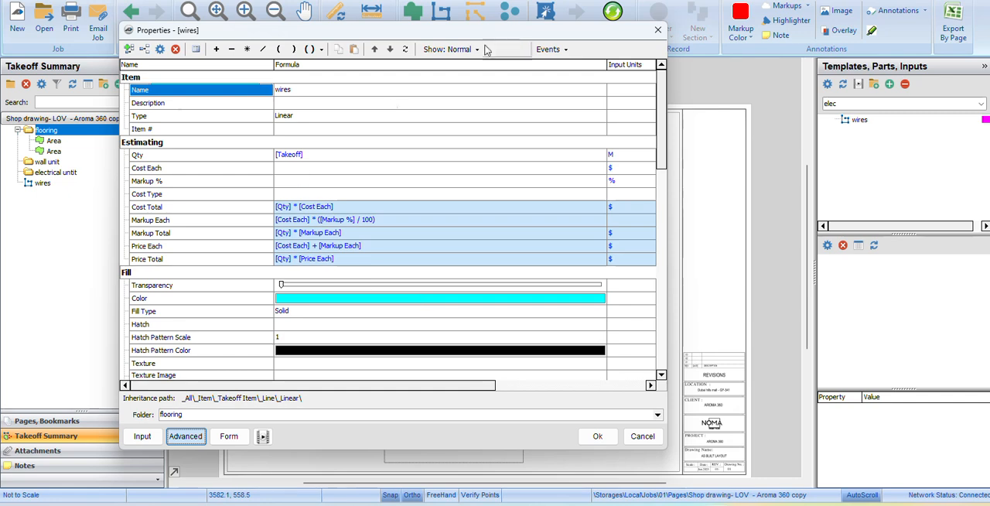
click(511, 56)
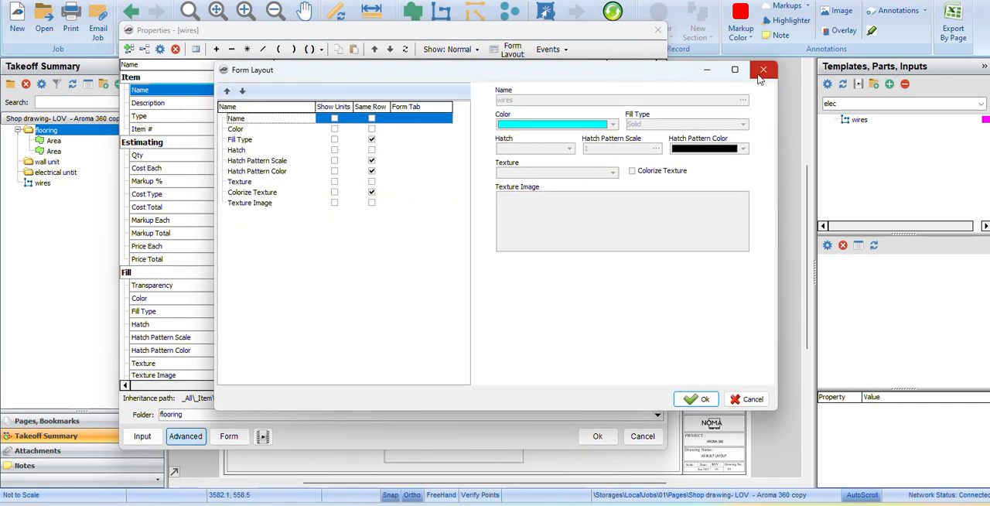
click(763, 70)
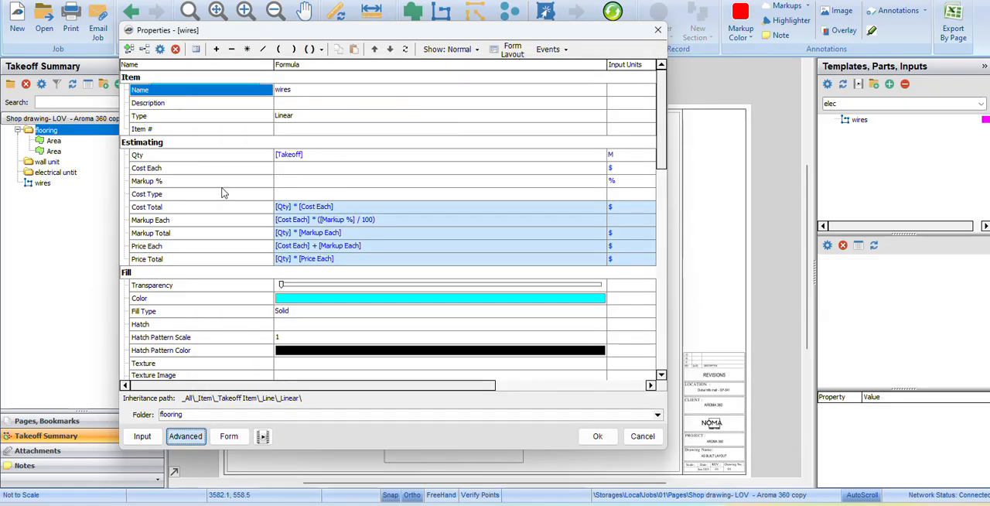
scroll(274, 257, down, 5)
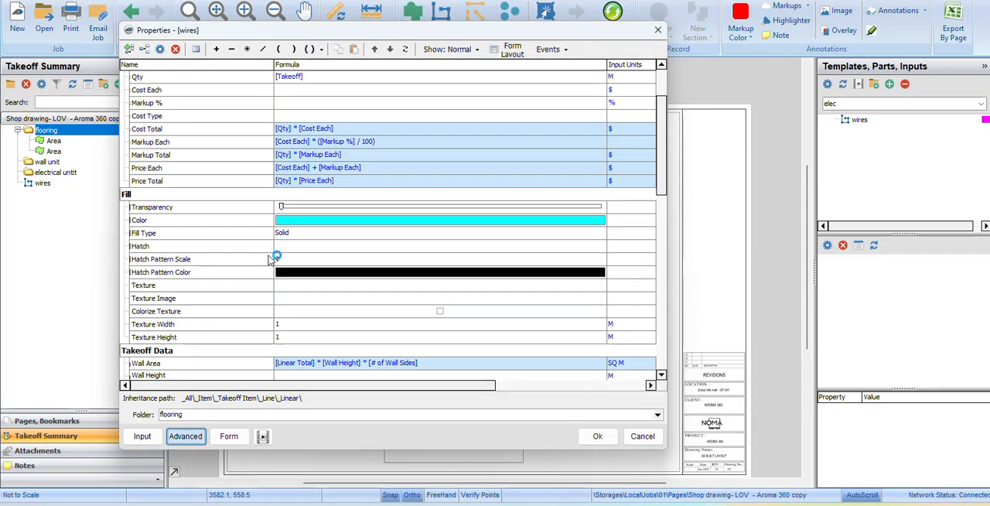
scroll(269, 260, down, 6)
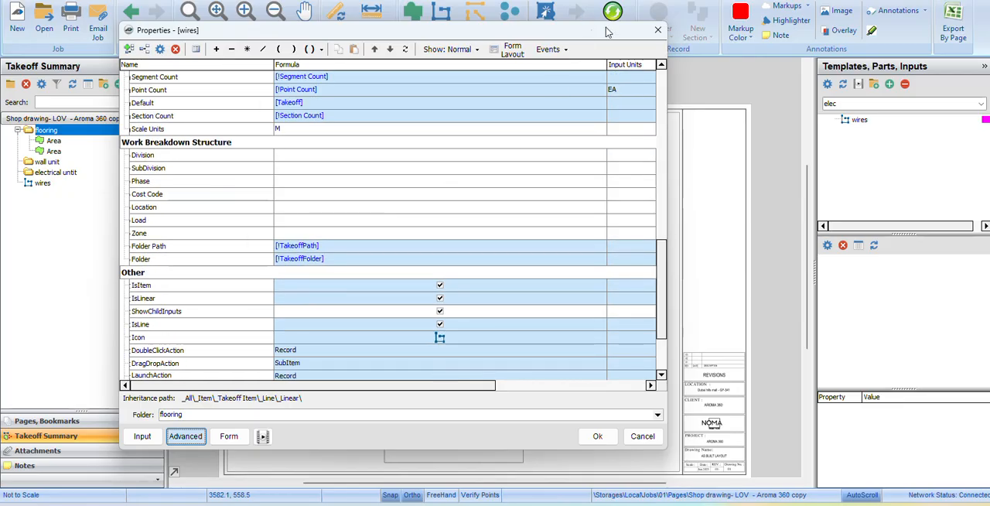
click(656, 32)
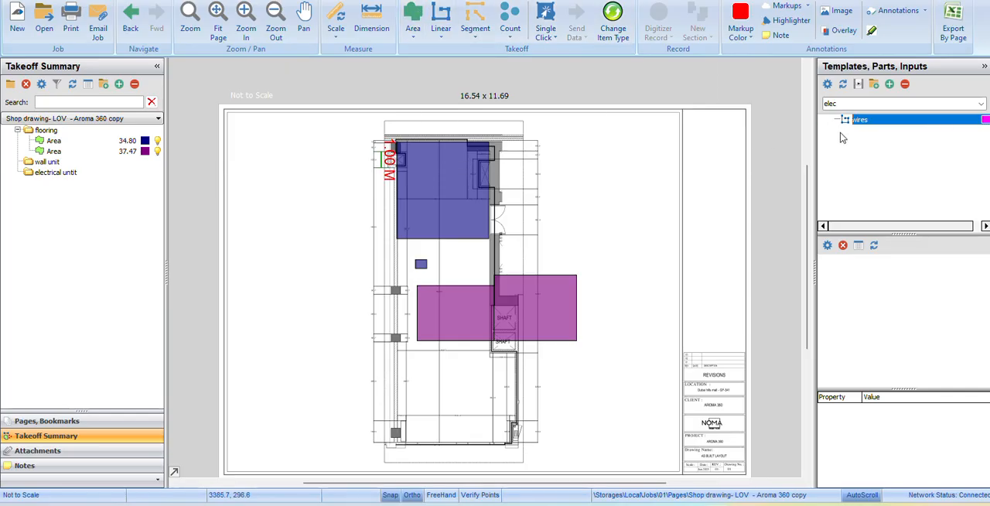
click(413, 25)
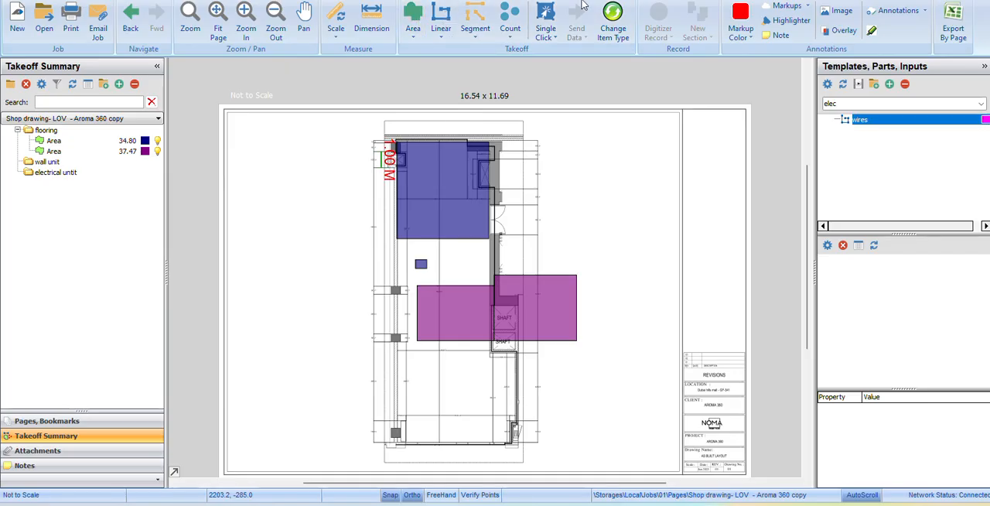
drag(854, 0, 782, 44)
click(516, 67)
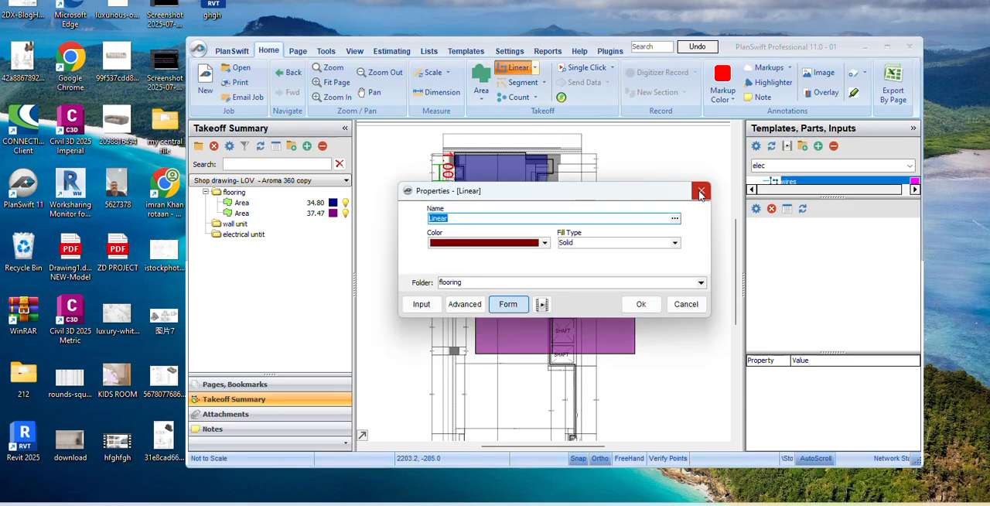
click(691, 192)
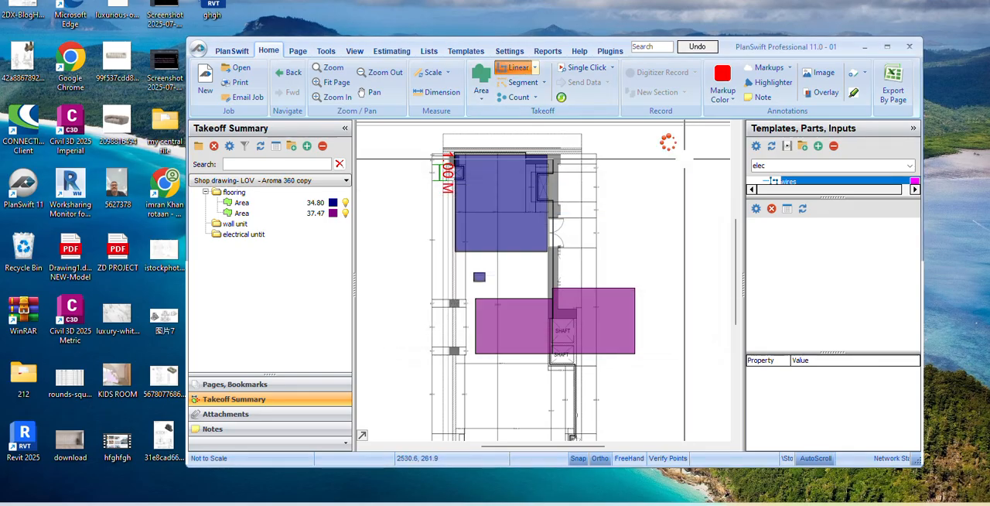
click(887, 46)
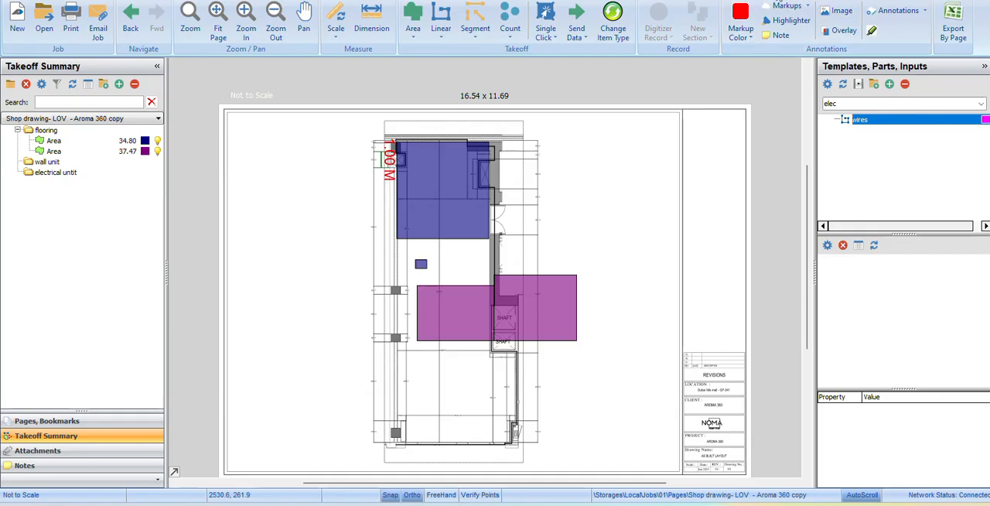
click(444, 21)
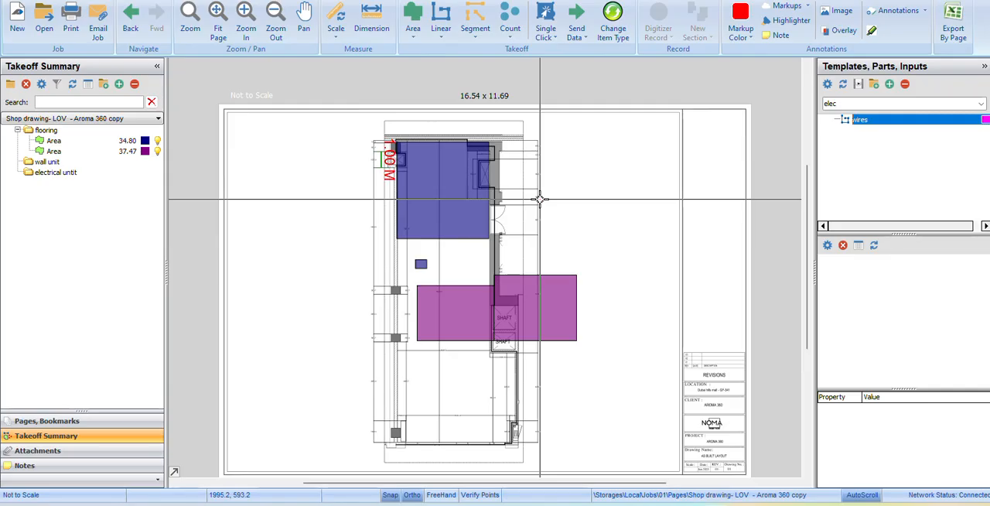
click(414, 24)
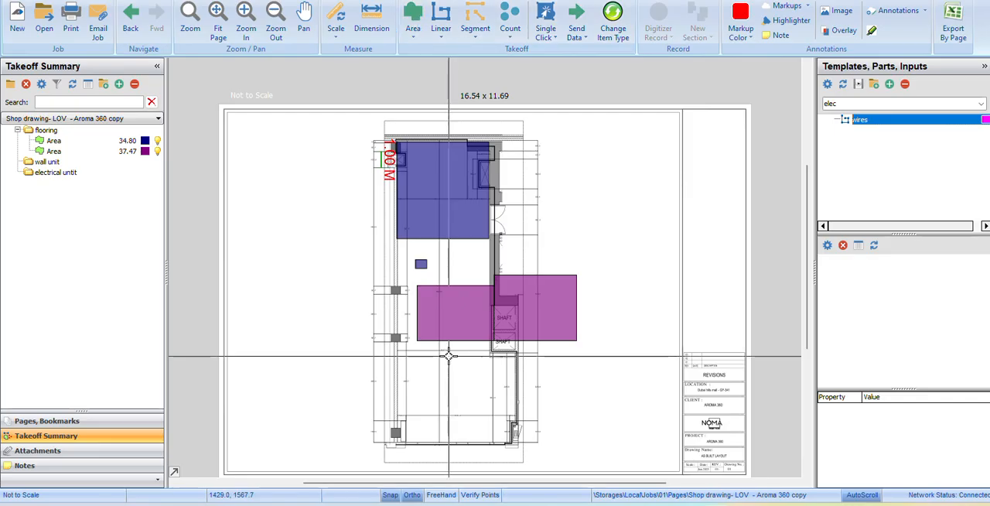
click(891, 104)
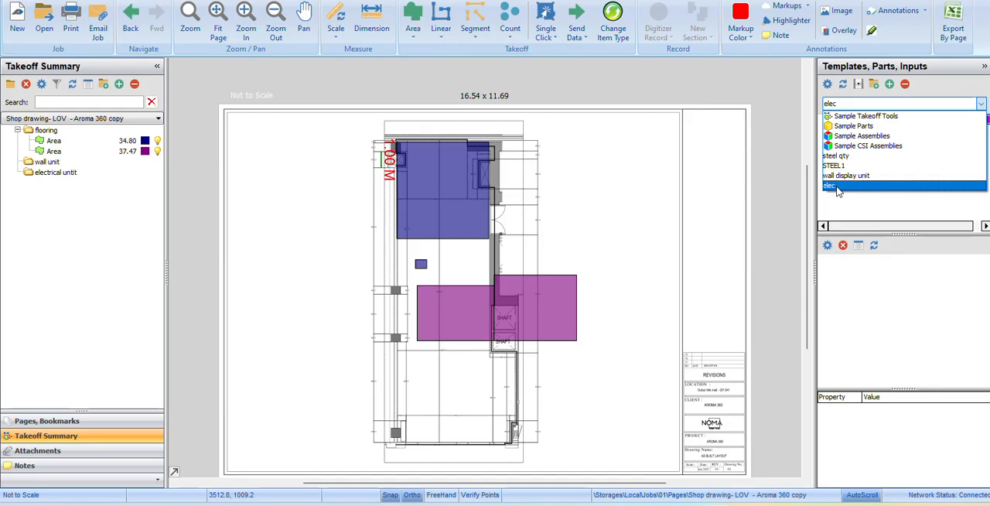
click(838, 188)
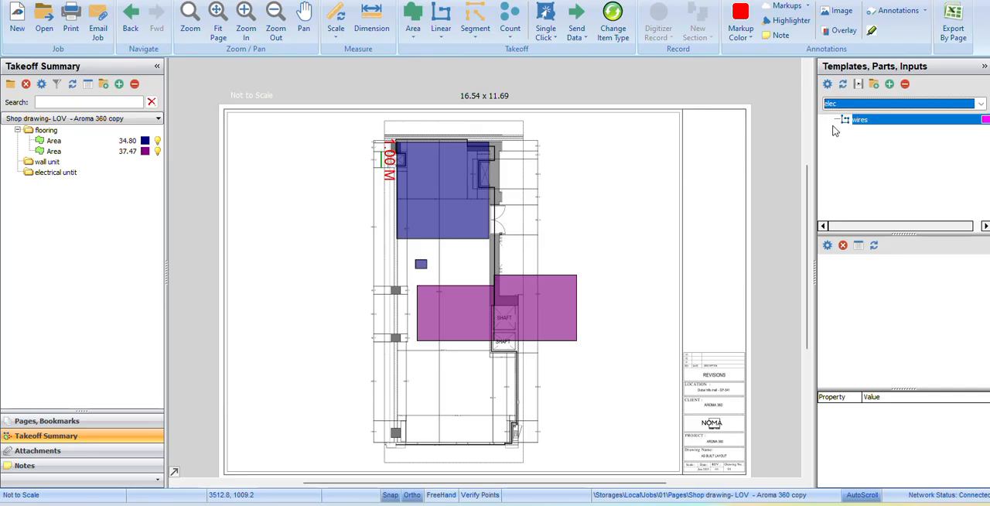
mouse_move(583, 223)
mouse_down()
mouse_move(583, 200)
mouse_move(571, 239)
mouse_up()
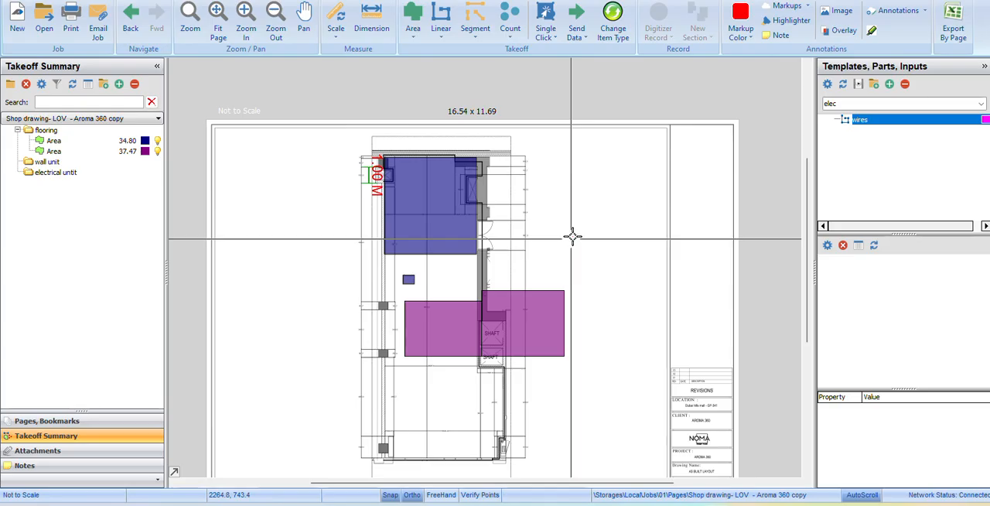
Start a volume takeoff item in the flooring folder from the wall display unit template set, leaving its thickness blank.
click(877, 105)
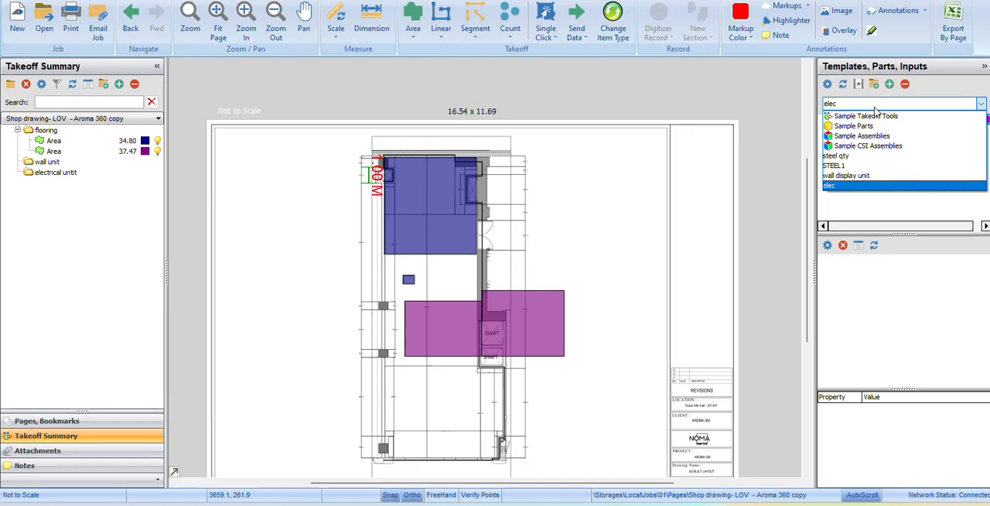
click(846, 176)
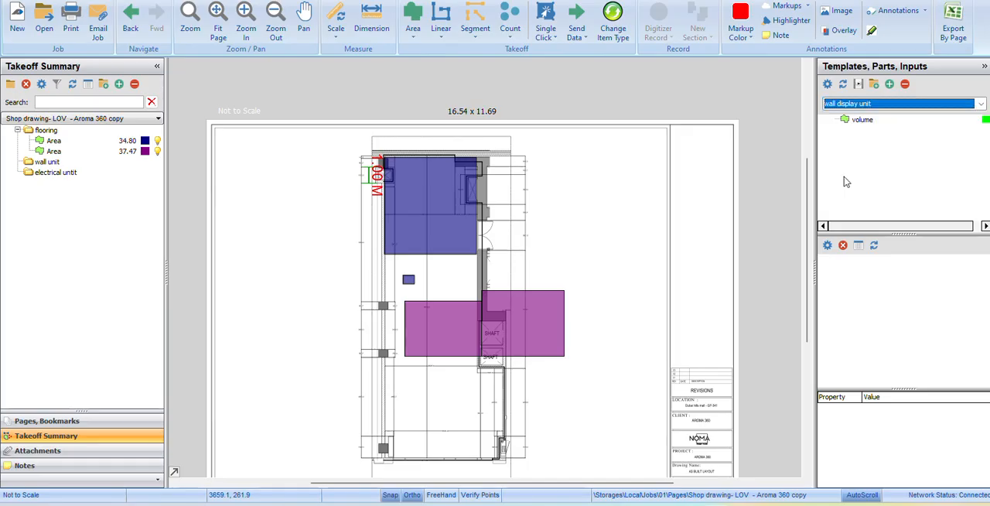
click(851, 120)
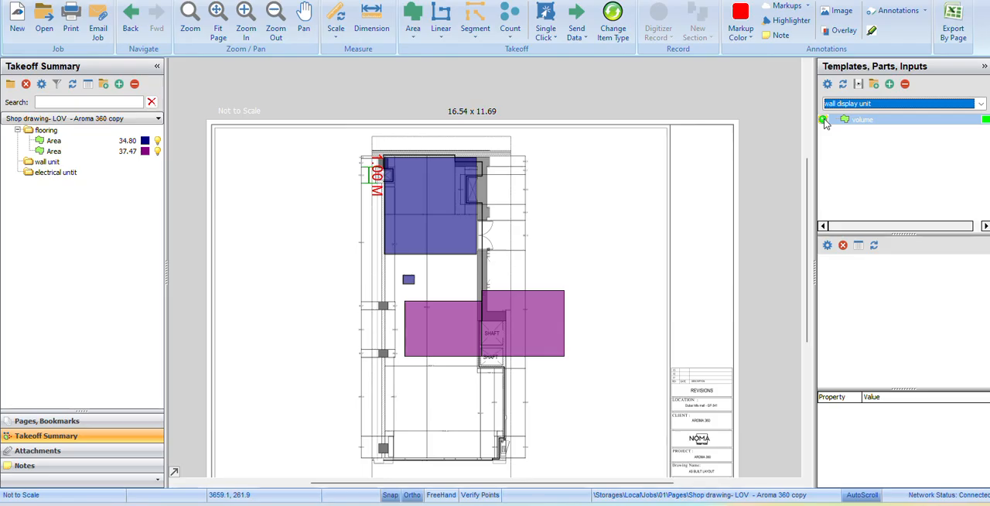
click(824, 118)
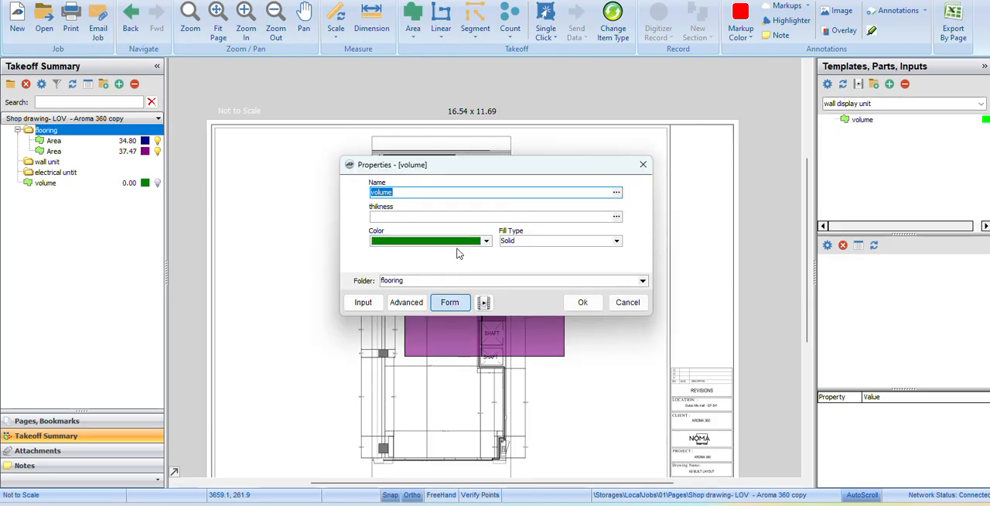
click(427, 216)
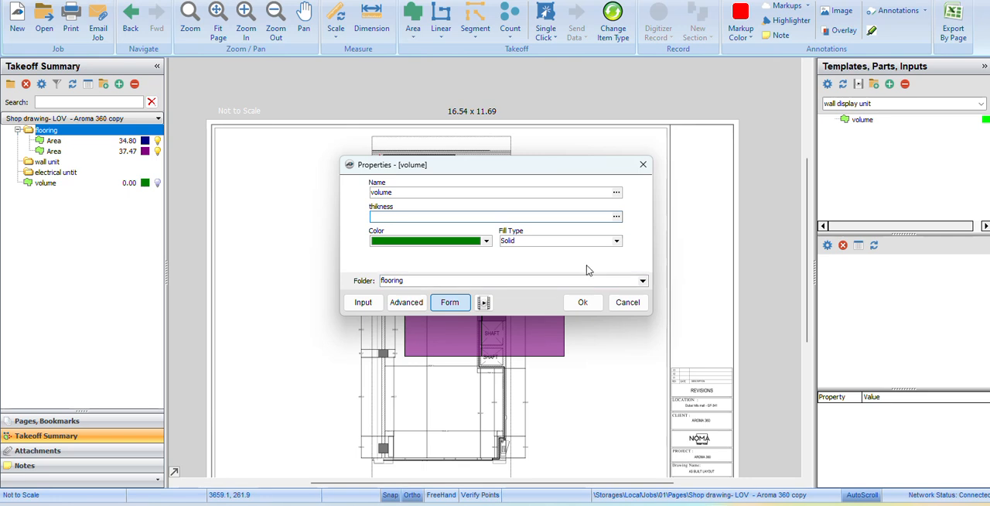
click(582, 303)
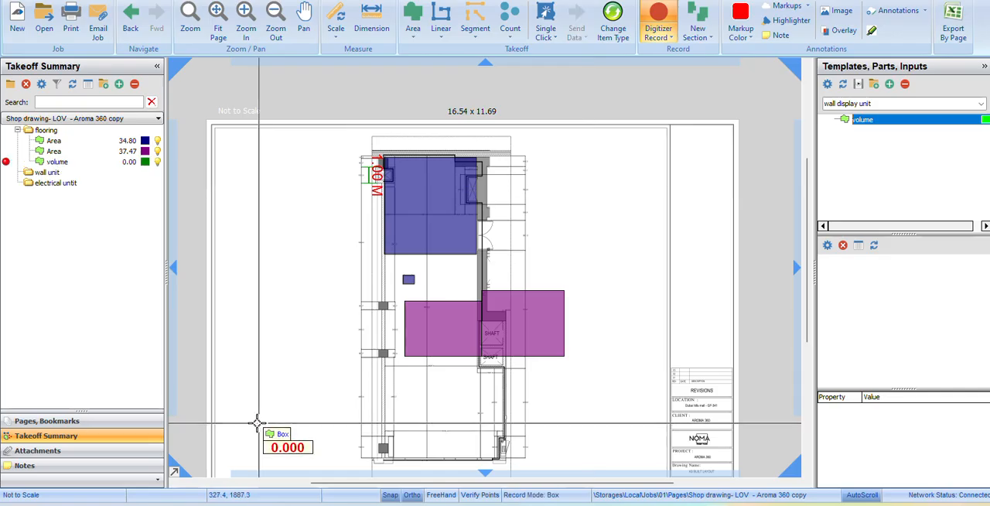
click(66, 142)
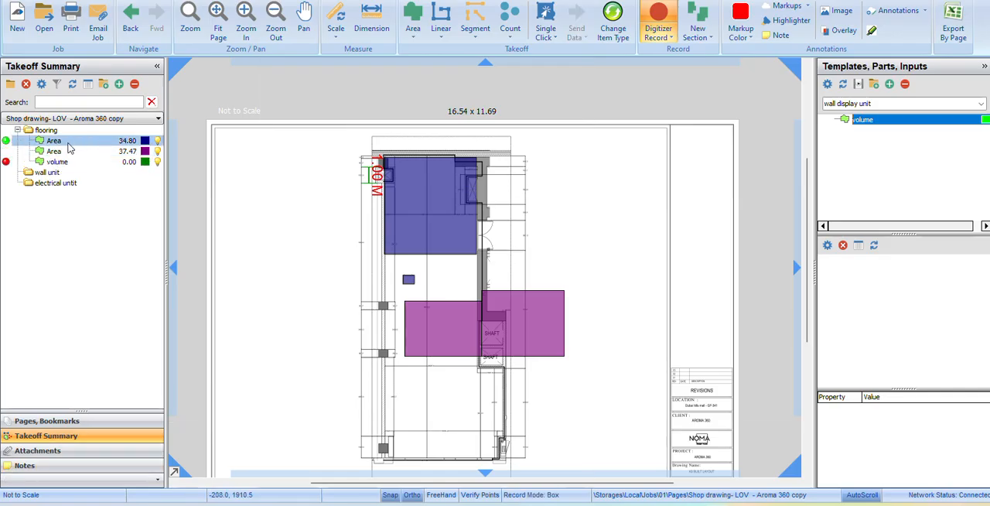
click(80, 173)
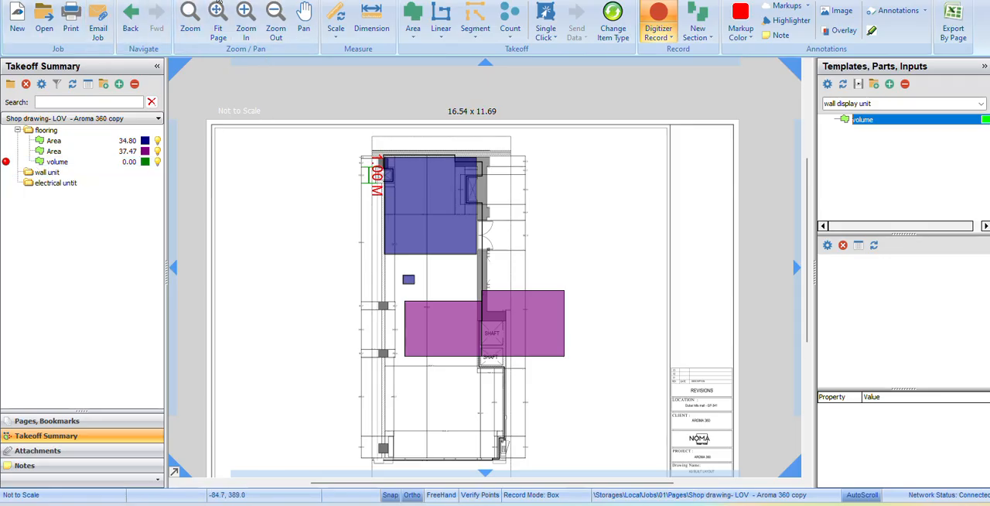
Export the job's default estimating layout to Excel and switch to the exported workbook.
click(221, 1)
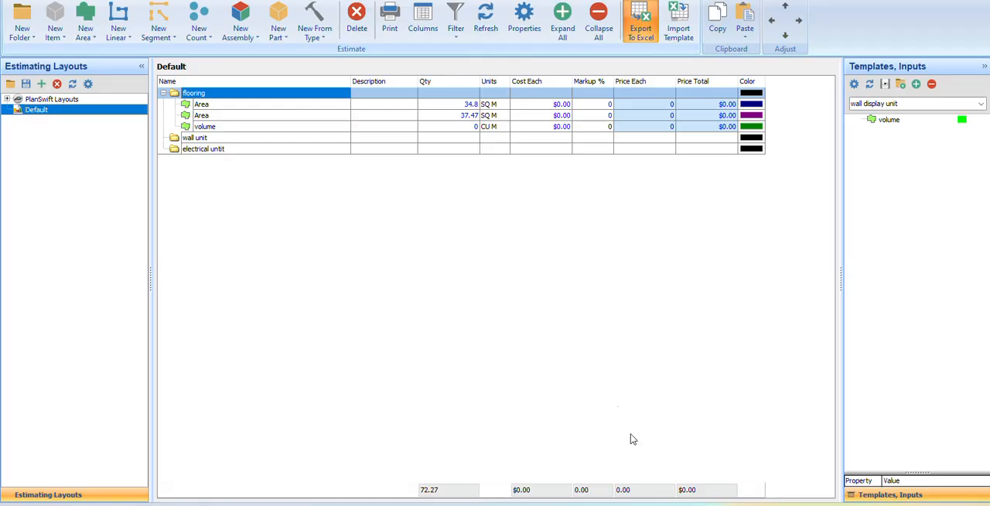
mouse_move(670, 501)
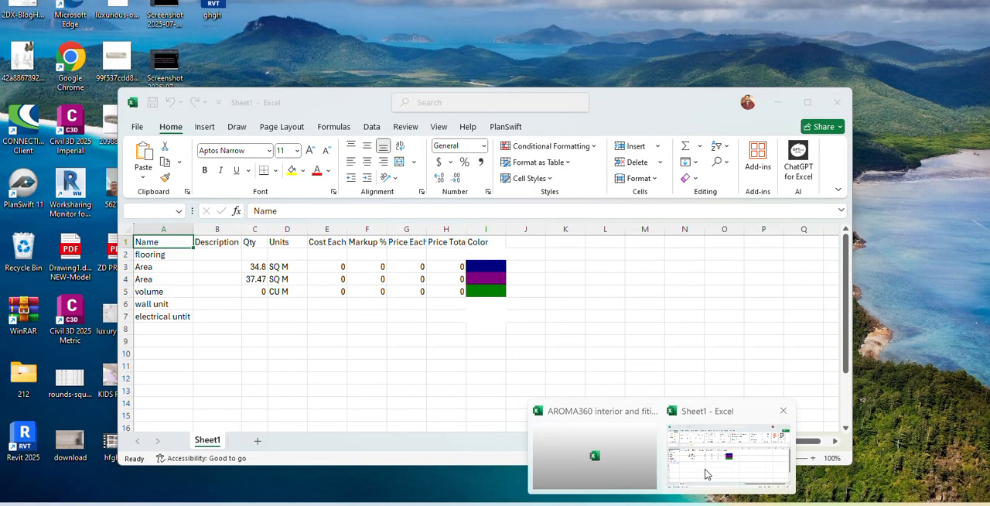
click(704, 474)
click(807, 104)
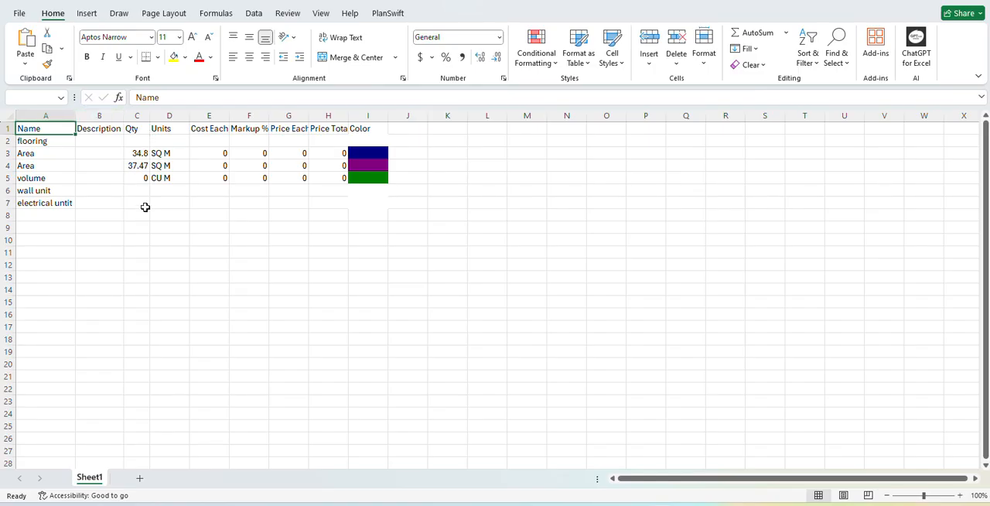
Select the exported sheet's header cells A1:I1 to review the column names from Name to Color.
click(8, 128)
click(170, 265)
drag(39, 127, 378, 126)
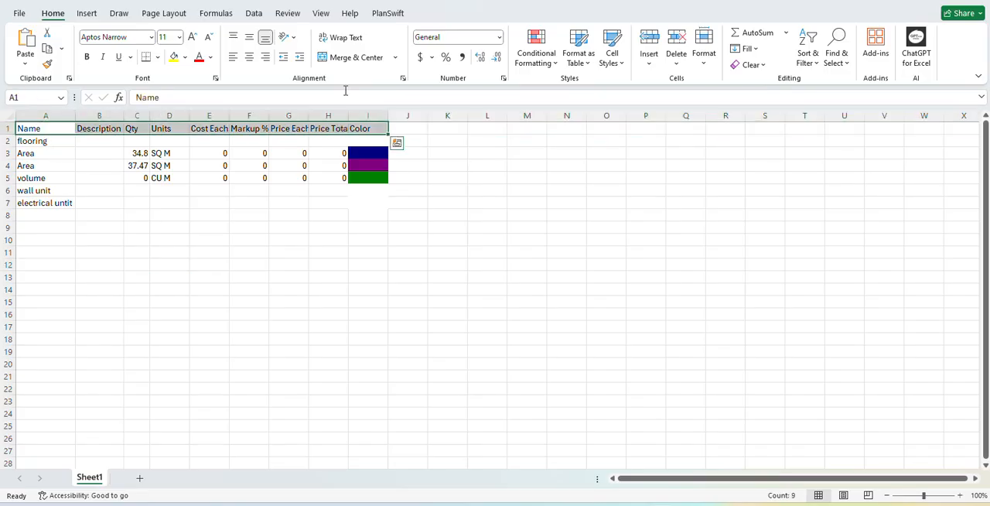
Switch to the AROMA360 interior workbook and examine the finishing and furniture quantities on its mb sheet.
click(668, 505)
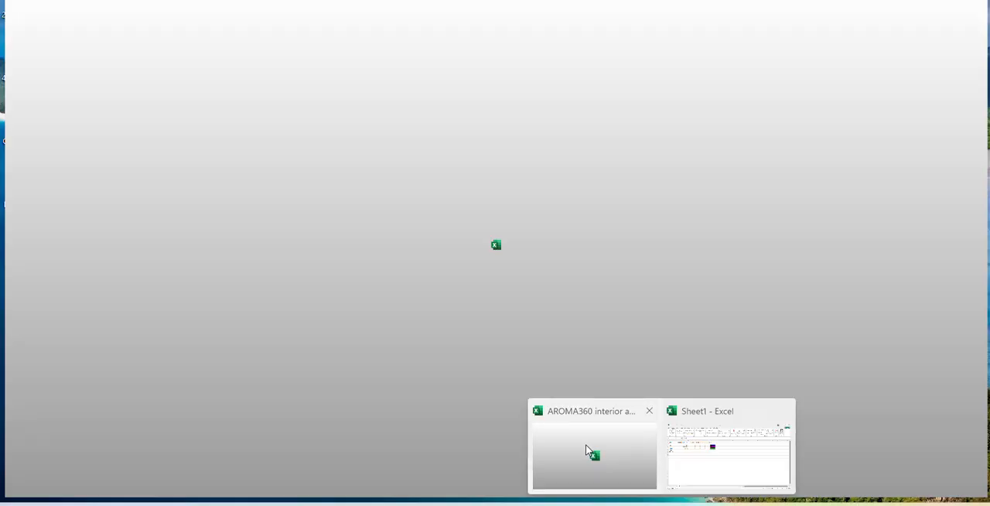
click(588, 450)
scroll(186, 178, down, 4)
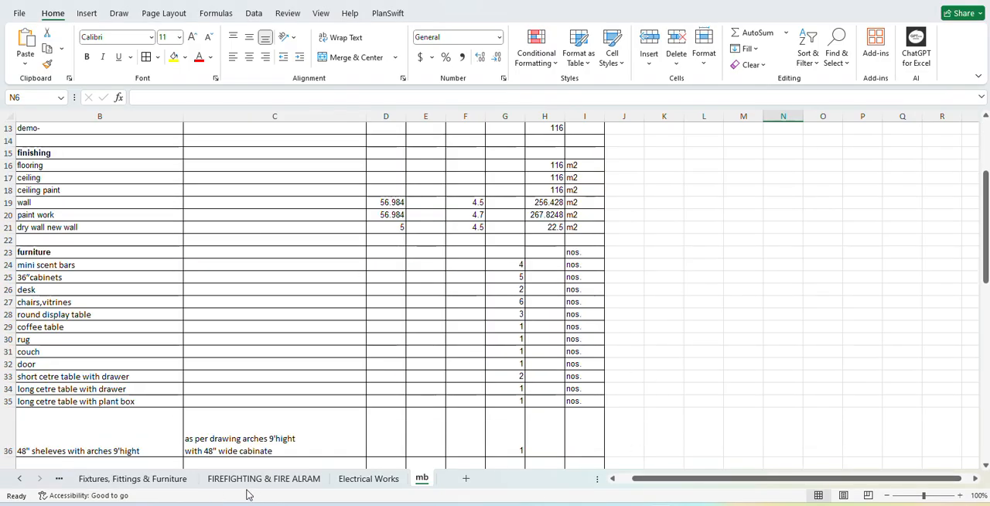
drag(673, 481, 321, 468)
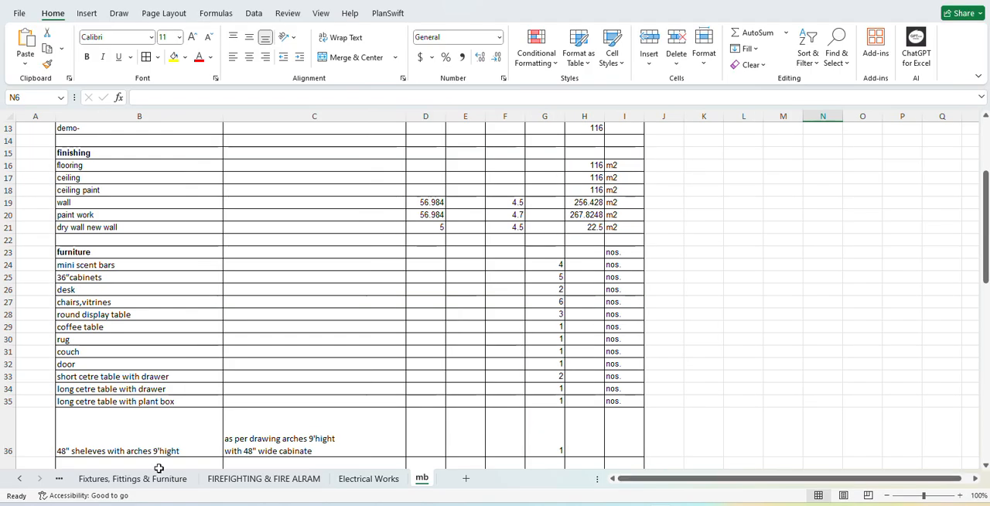
Examine the workbook's sheets, from Fixtures, Fittings & Furniture and the cover page through demolition, joinery and glazing to flooring work.
click(108, 478)
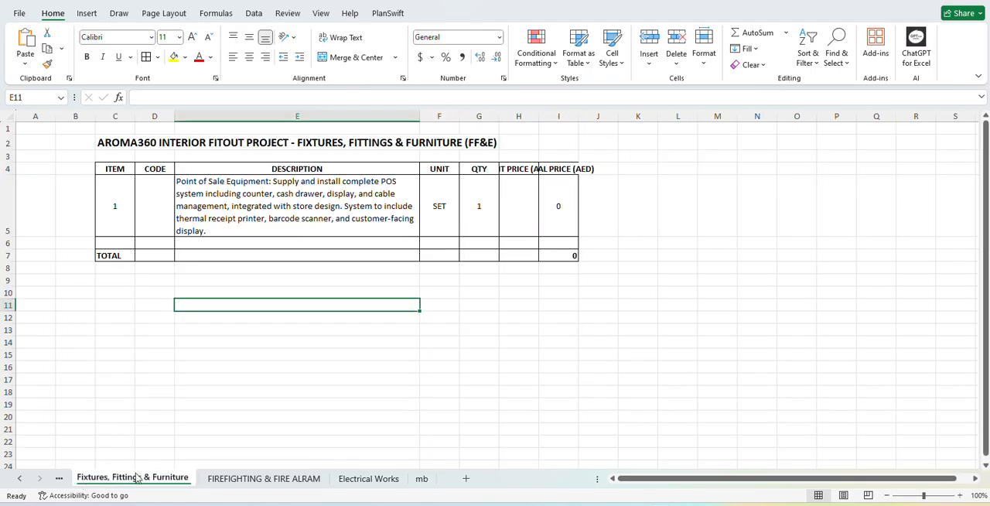
click(20, 478)
click(20, 478)
click(21, 478)
click(20, 478)
click(101, 478)
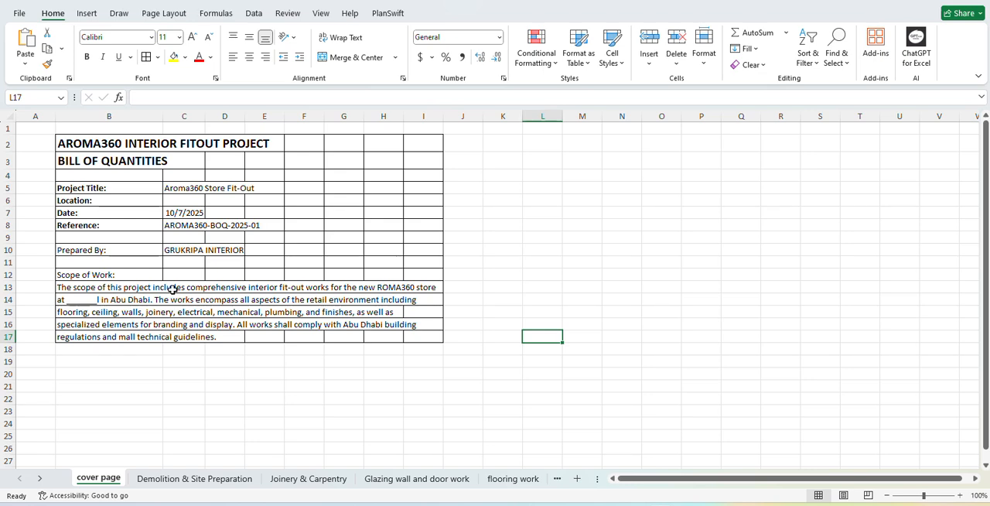
click(200, 480)
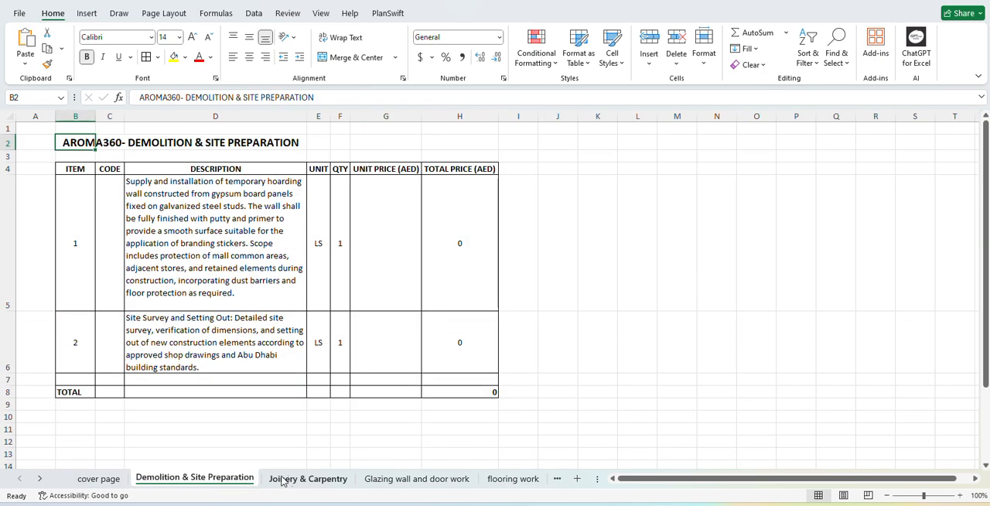
click(275, 480)
click(406, 479)
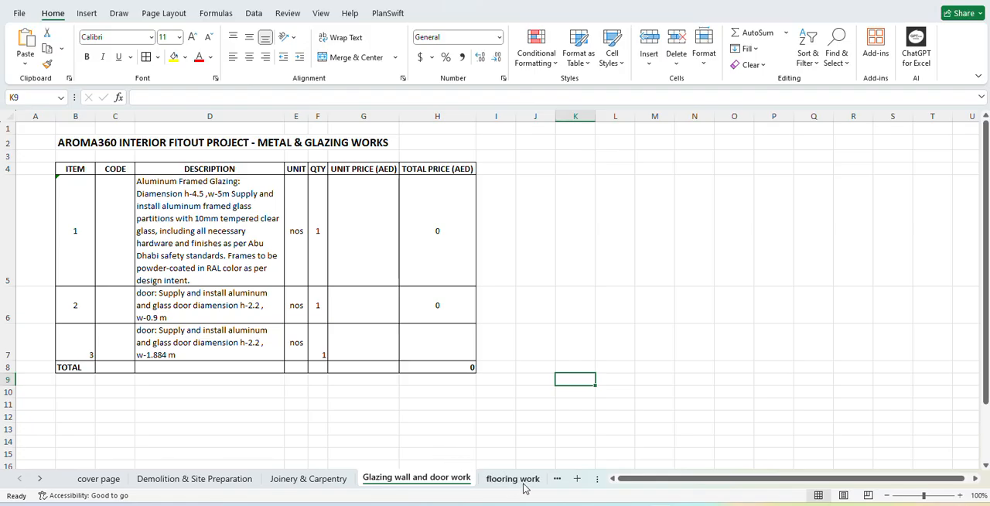
click(514, 480)
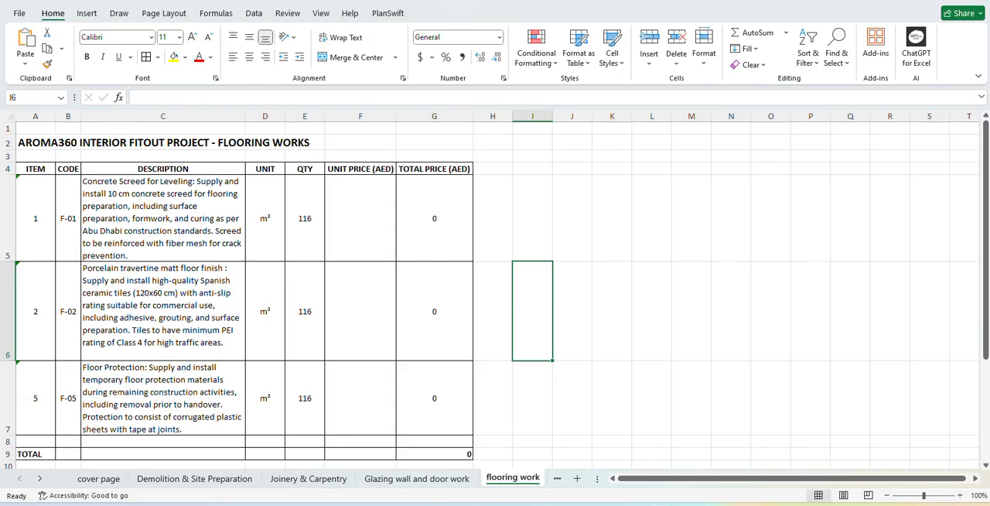
Switch back to PlanSwift, return to the plan drawing and load the elec template set.
key(alt+Tab)
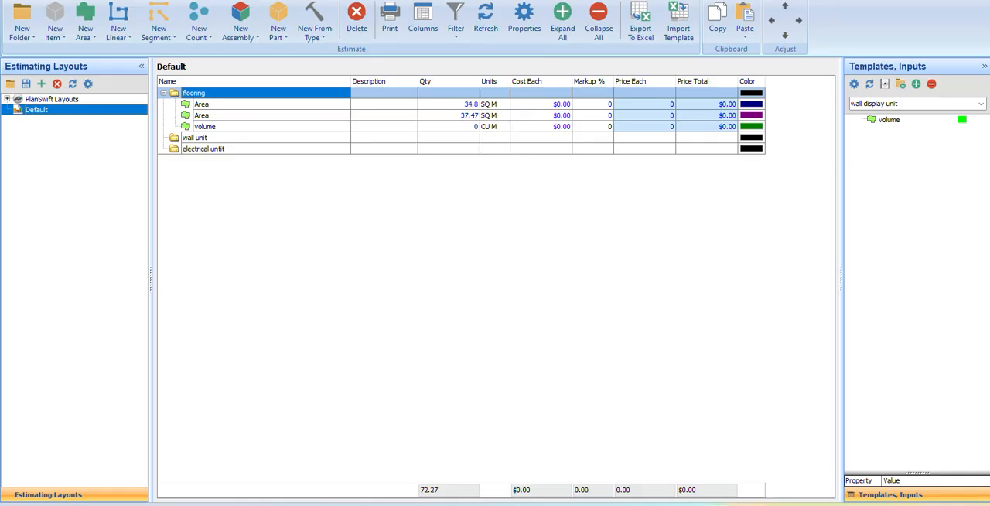
click(53, 1)
scroll(432, 217, down, 1)
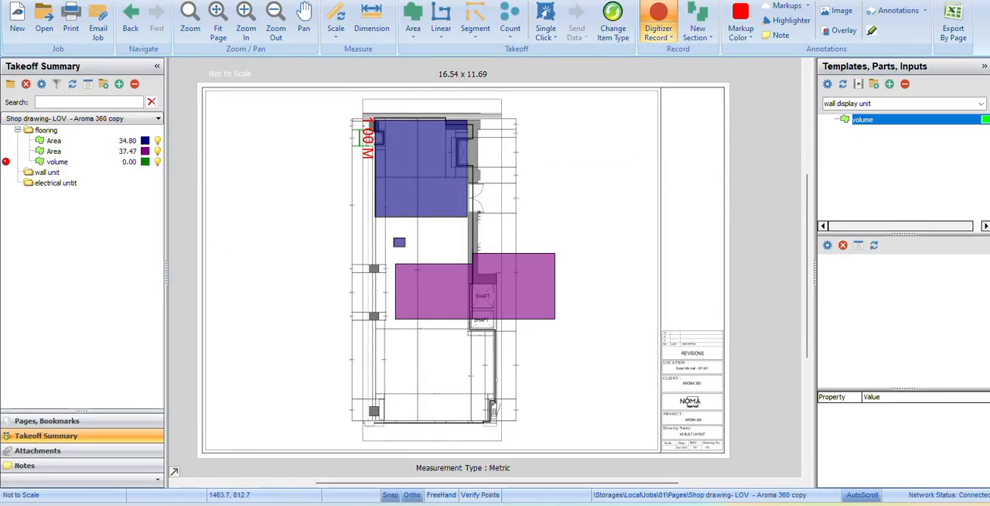
click(875, 107)
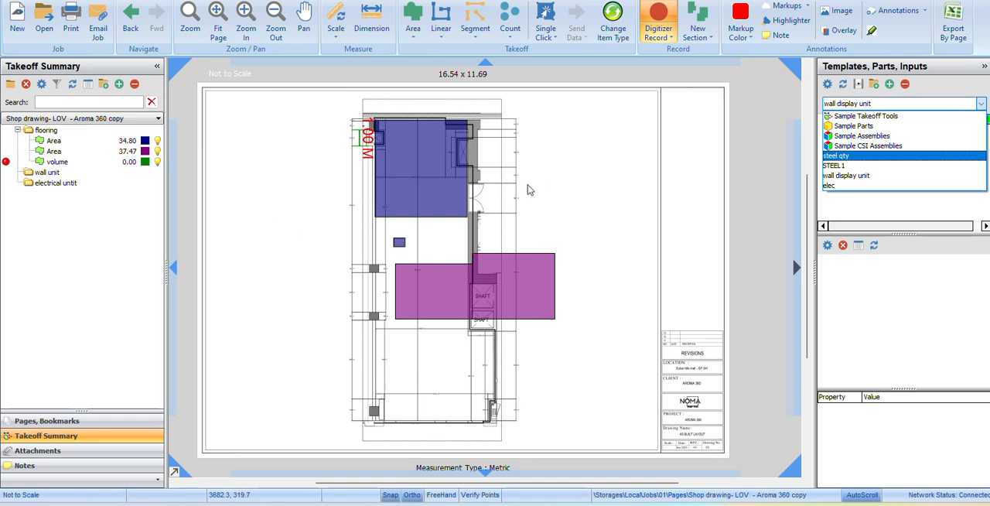
click(844, 210)
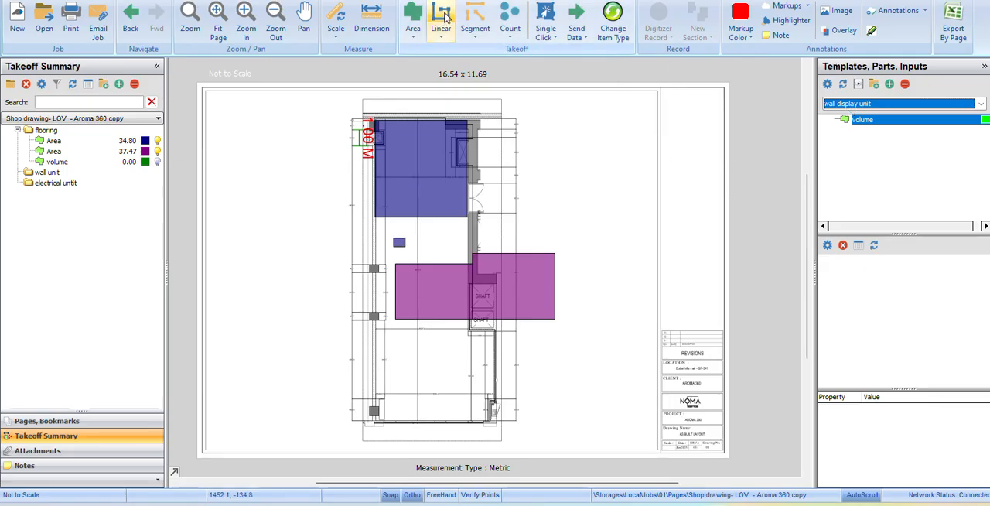
click(883, 103)
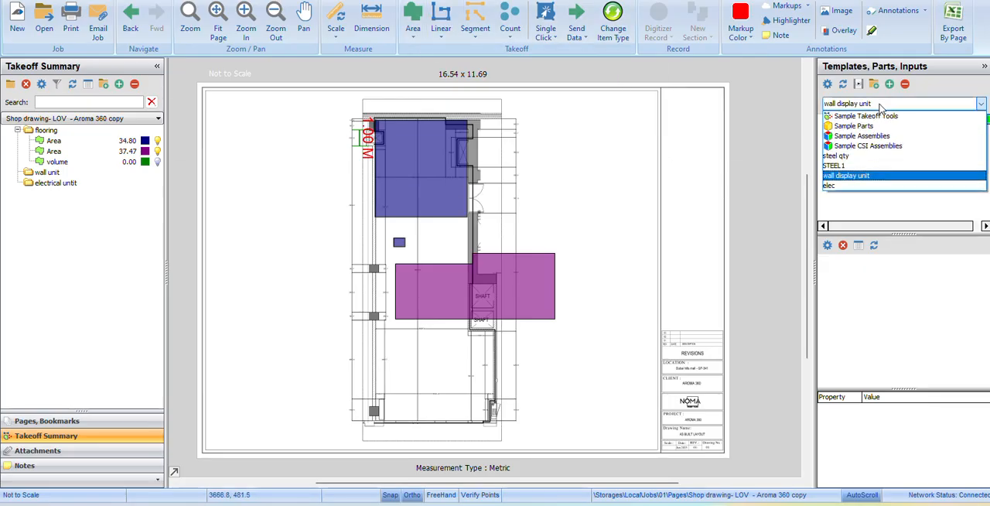
click(835, 187)
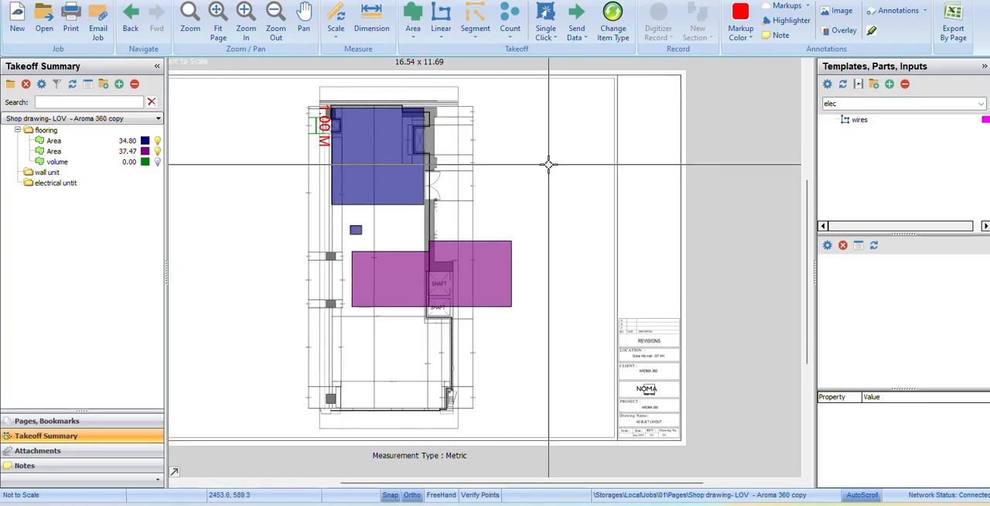
click(443, 19)
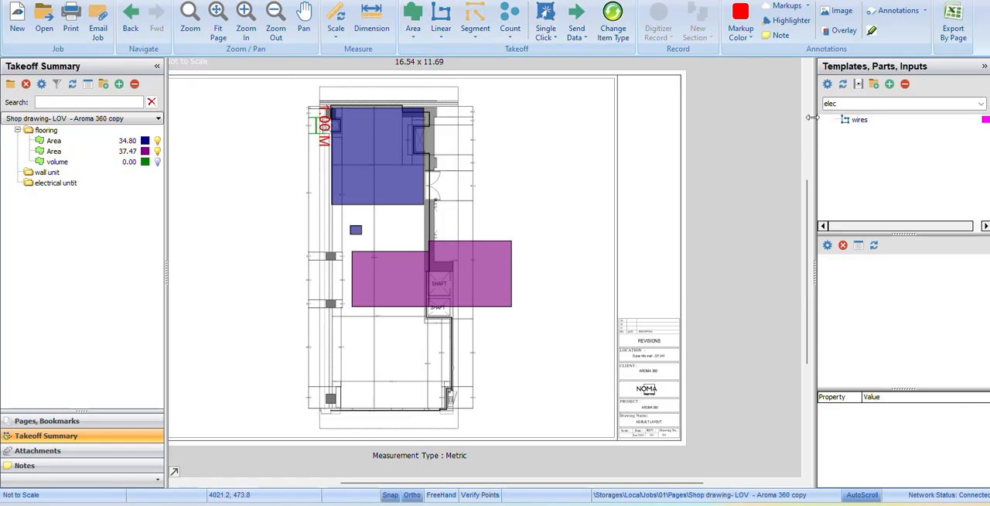
click(826, 124)
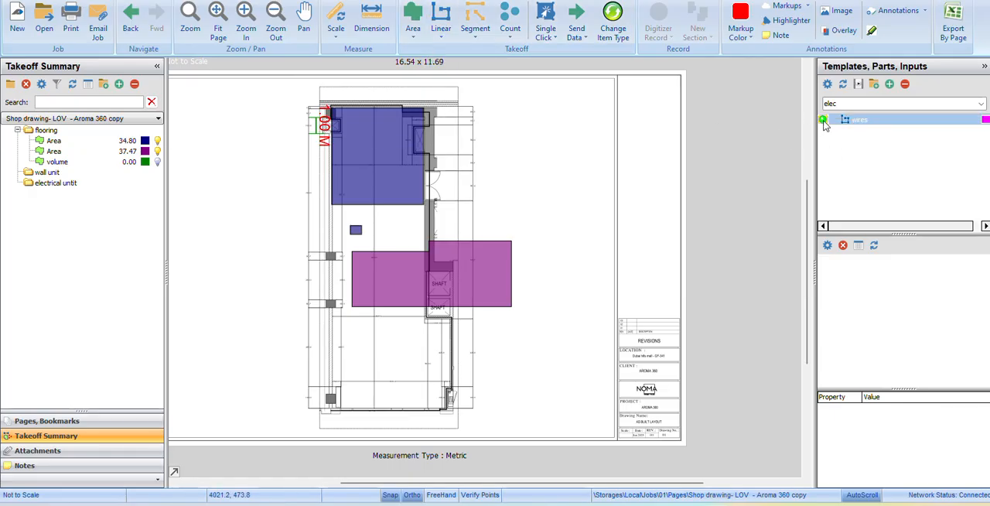
double_click(825, 123)
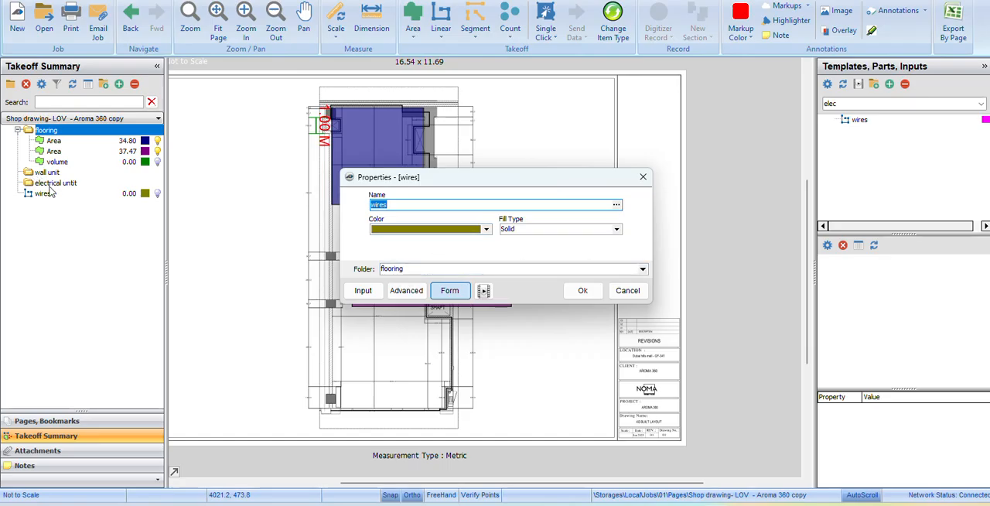
click(643, 177)
Create a subfolder named counduiting inside the electrical untit takeoff folder and expand the parent folder.
click(34, 192)
click(46, 184)
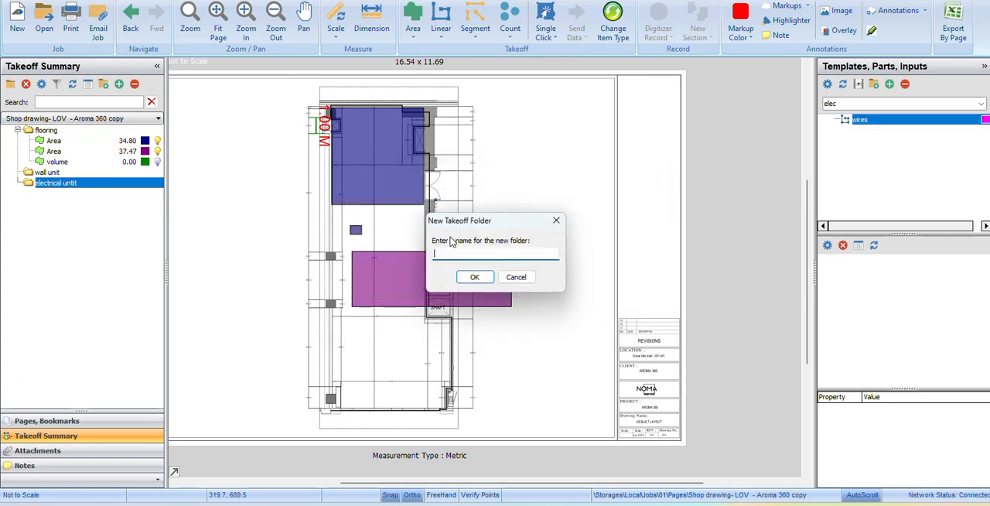
text(counduiting)
key(Return)
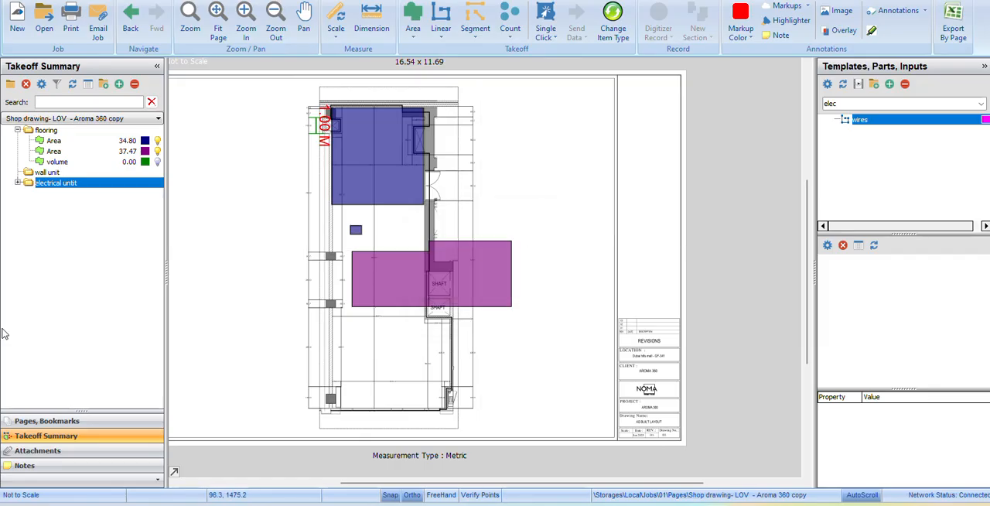
click(17, 183)
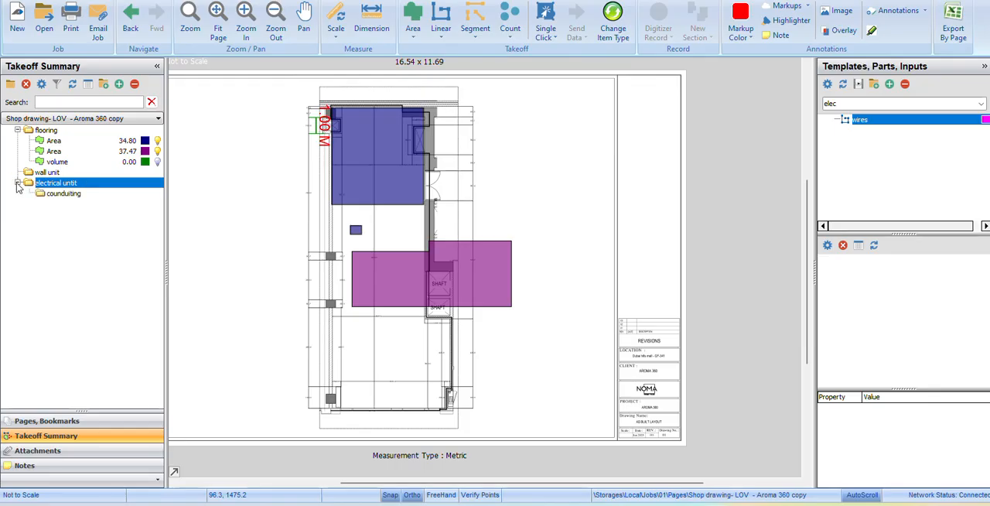
Rename the new subfolder under electrical untit as conduiting.
right_click(74, 194)
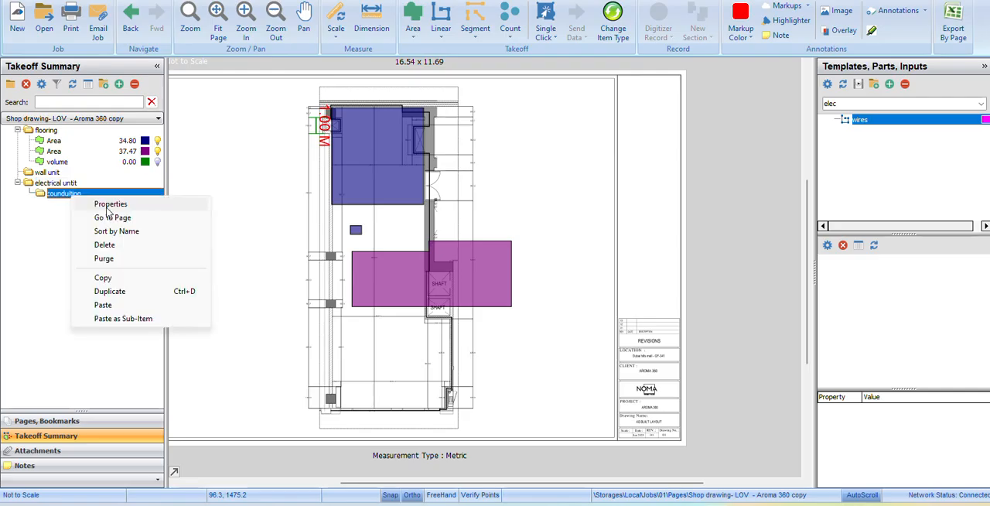
click(105, 204)
click(376, 226)
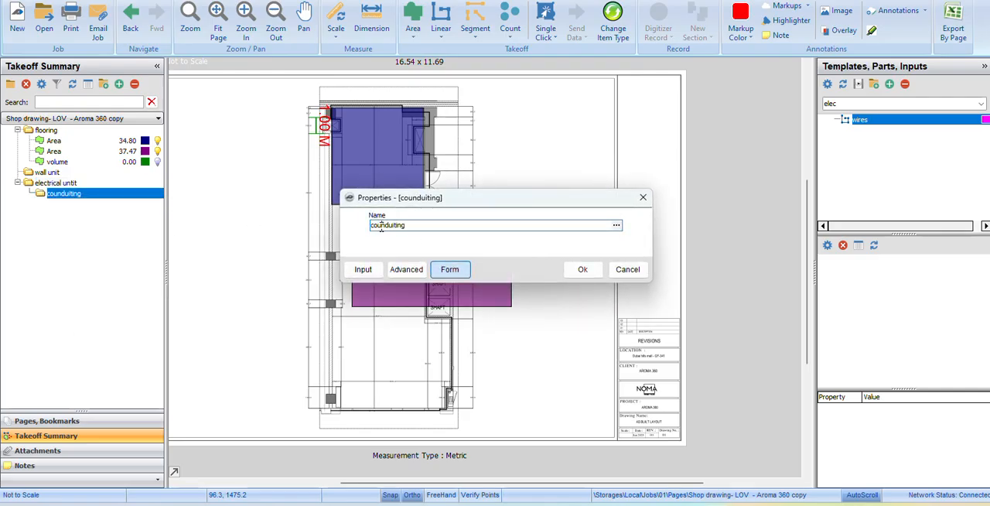
key(Delete)
key(Return)
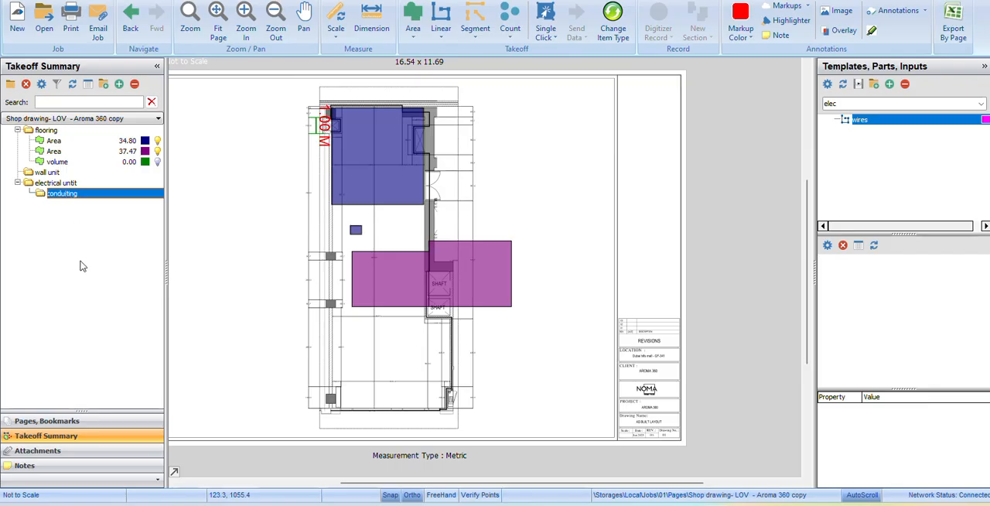
Start a wires takeoff item from the elec template set, filed in the electrical untit\conduiting folder.
click(823, 119)
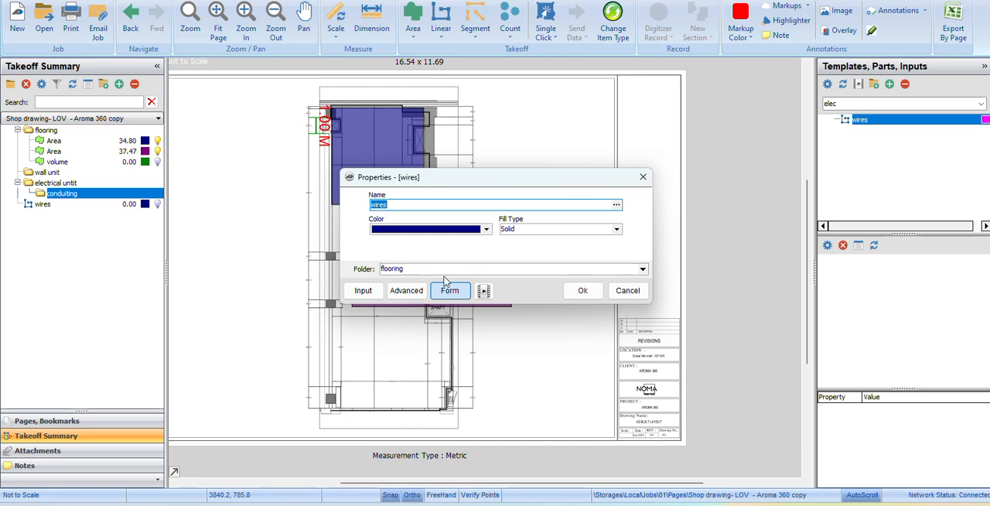
click(642, 269)
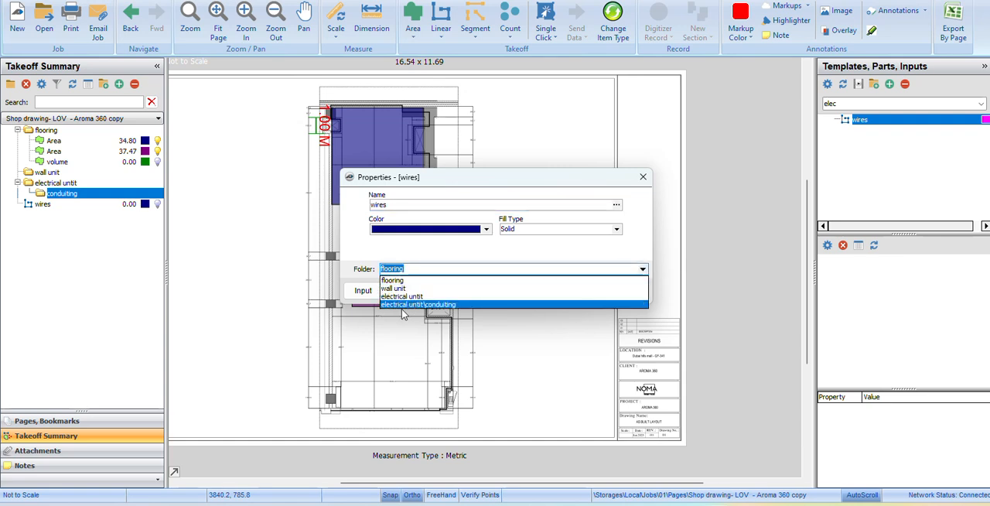
click(415, 305)
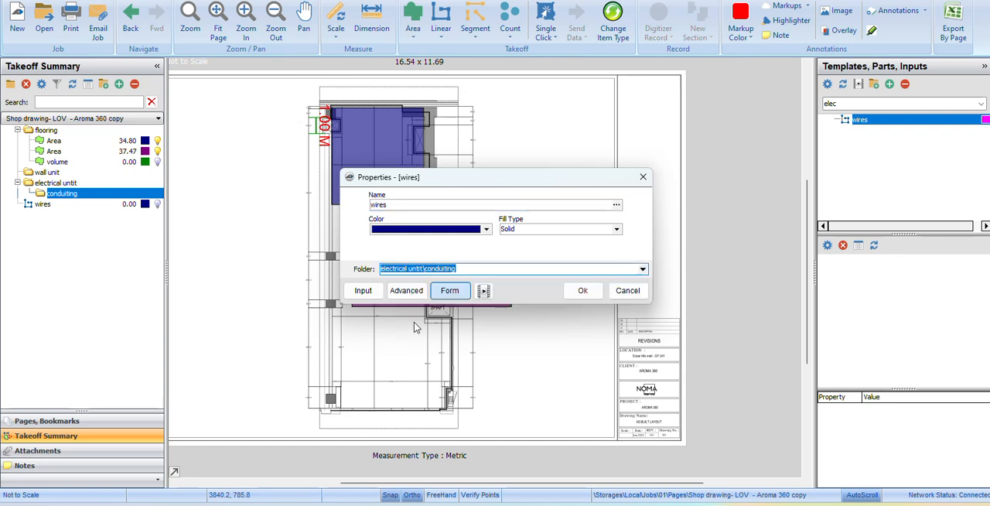
click(592, 293)
Trace a stepped wires run of seven segments, about 24 m long, to the right of the floor plan.
click(499, 100)
click(499, 164)
click(558, 164)
click(559, 244)
click(527, 244)
click(528, 298)
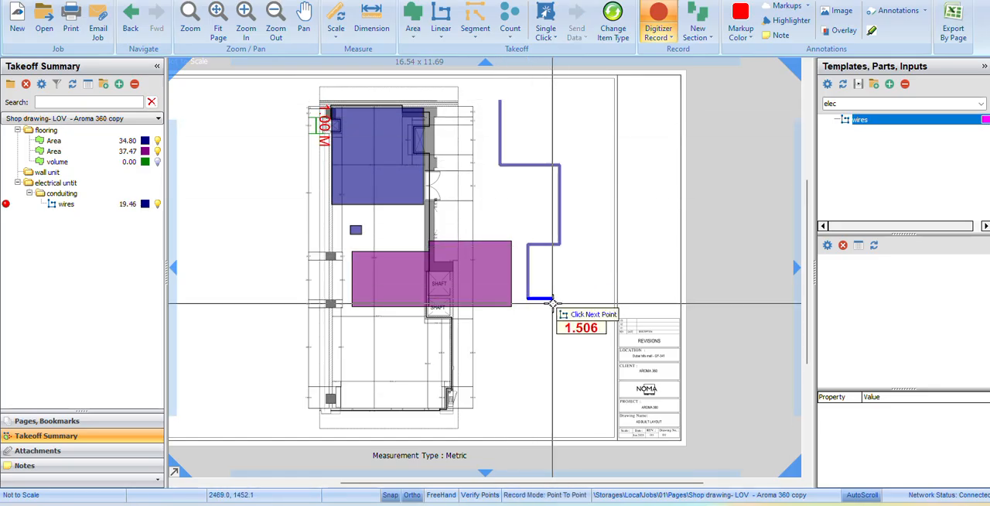
click(568, 299)
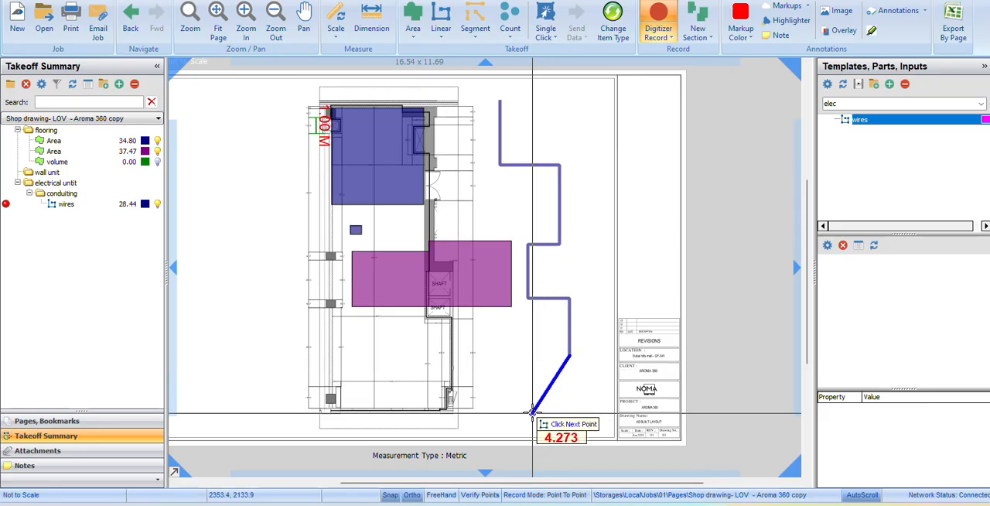
click(569, 355)
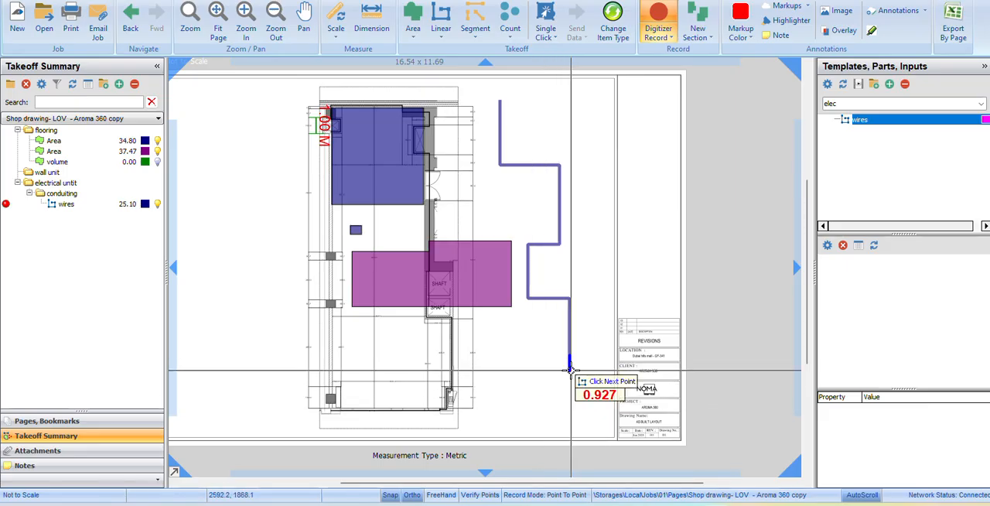
key(Escape)
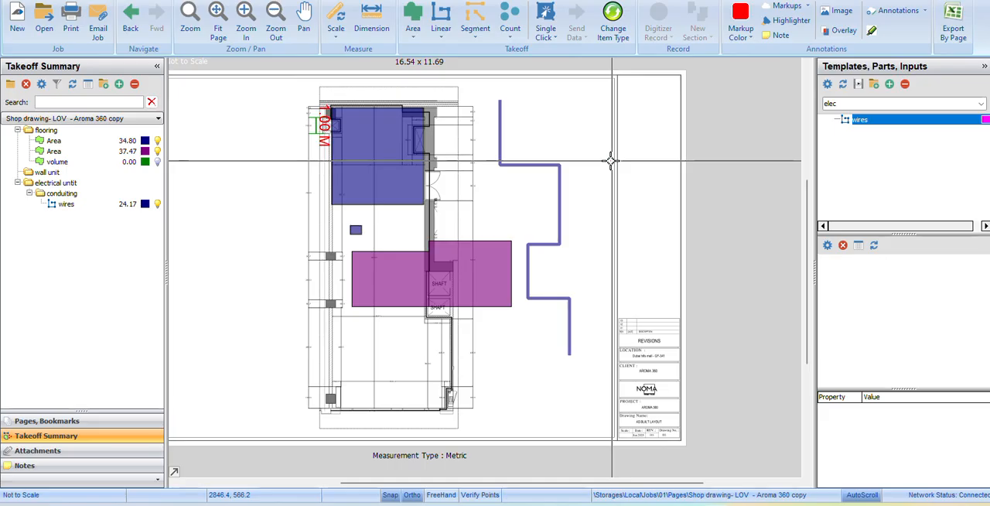
Start a second takeoff item from the wires template, named 2" cond, in the conduiting folder.
click(826, 123)
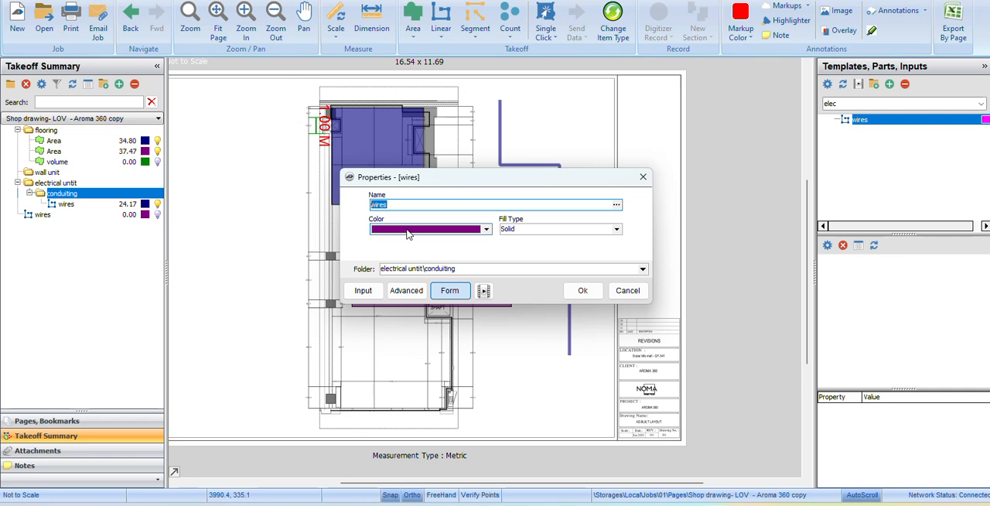
text(2" cond)
click(582, 290)
Trace the stepped 2" cond run down the left side of the floor plan, about 29 m long.
click(238, 232)
click(272, 233)
click(272, 290)
click(198, 290)
click(197, 369)
click(273, 369)
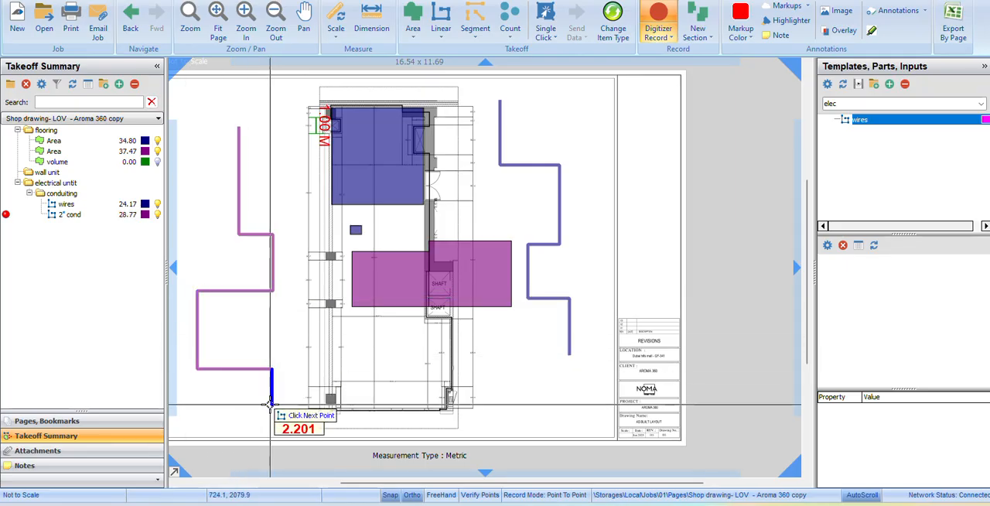
click(272, 404)
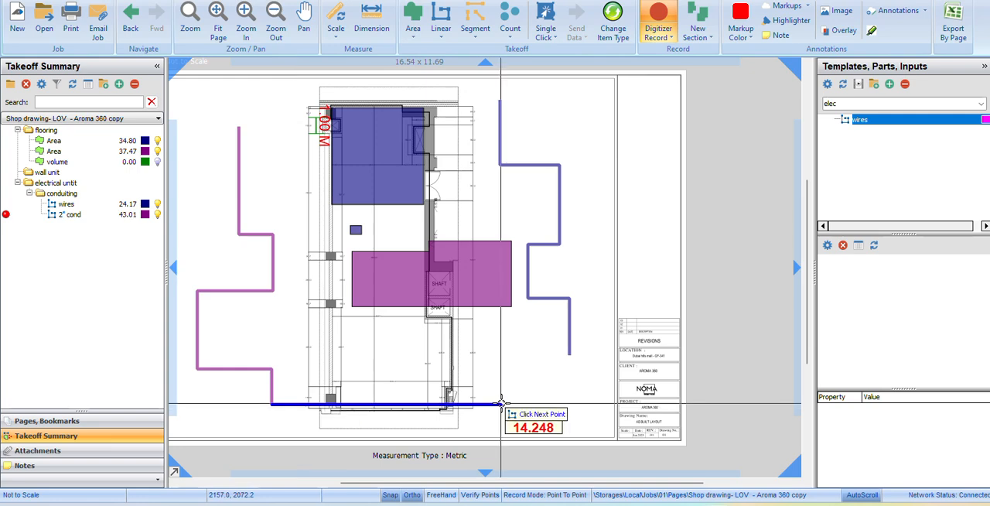
Continue the 2" cond run below the floor plan and back up to a point beyond its lower-right corner.
scroll(302, 406, up, 3)
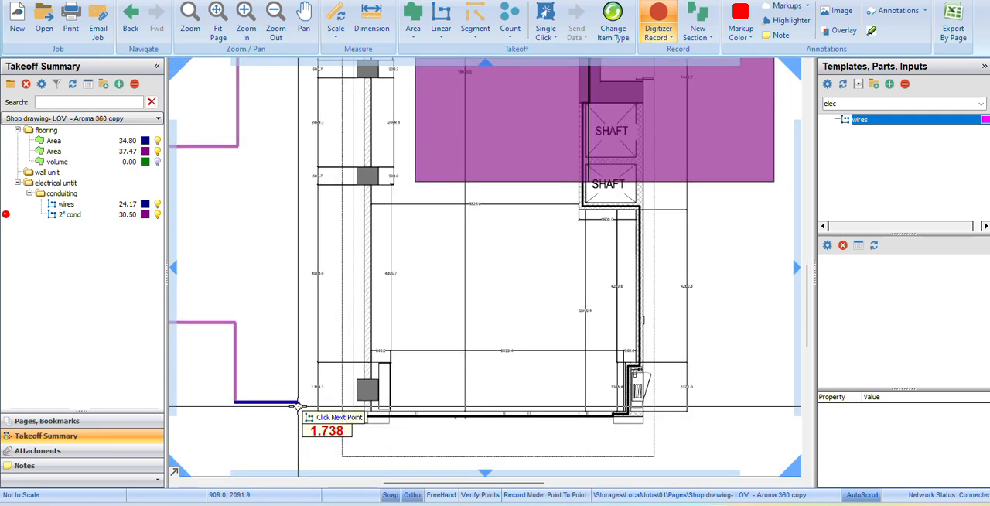
scroll(298, 407, down, 3)
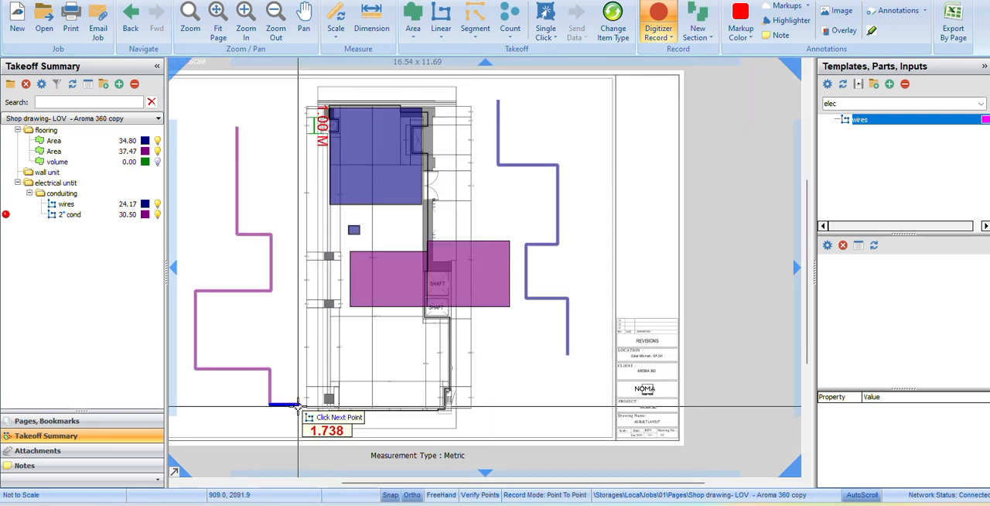
key(Escape)
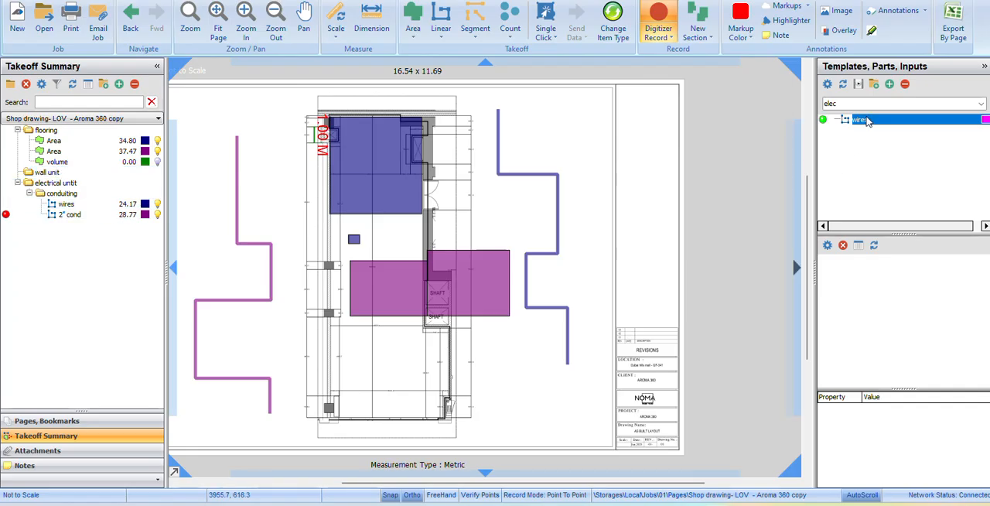
click(289, 428)
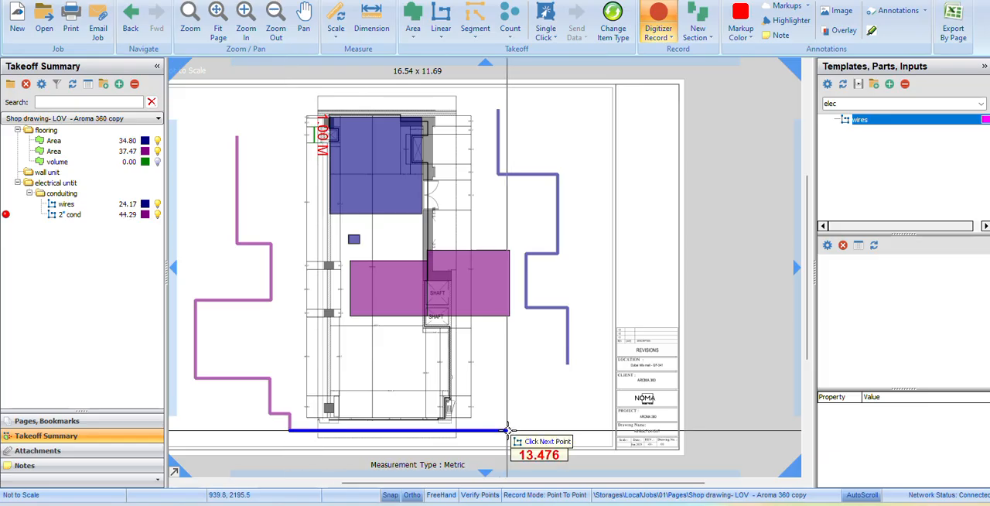
click(511, 428)
click(510, 390)
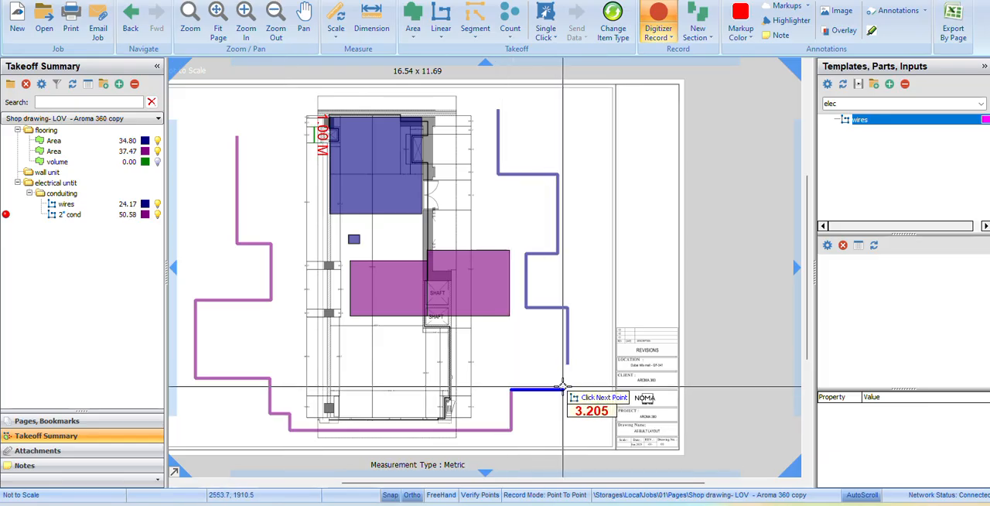
click(562, 389)
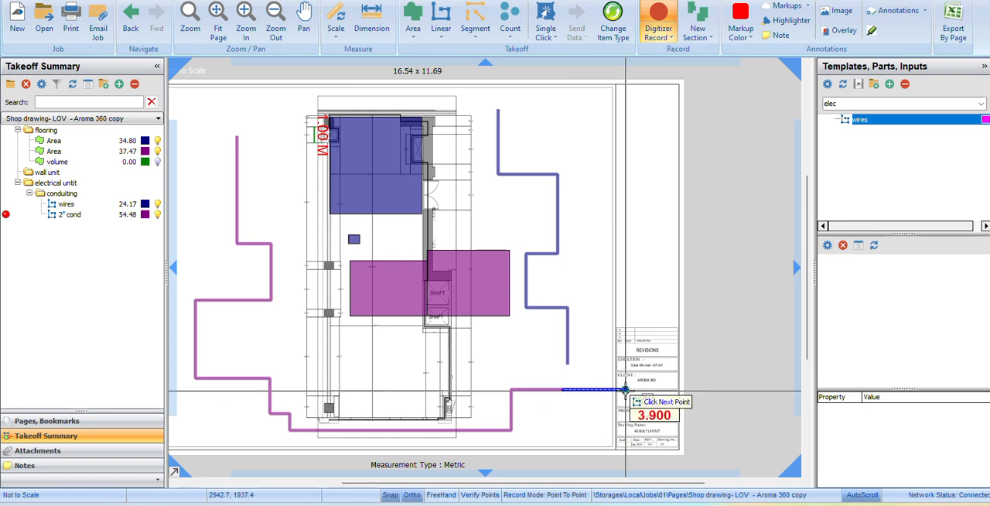
Close the 2" cond run back to its start point and undo the whole run.
key(c)
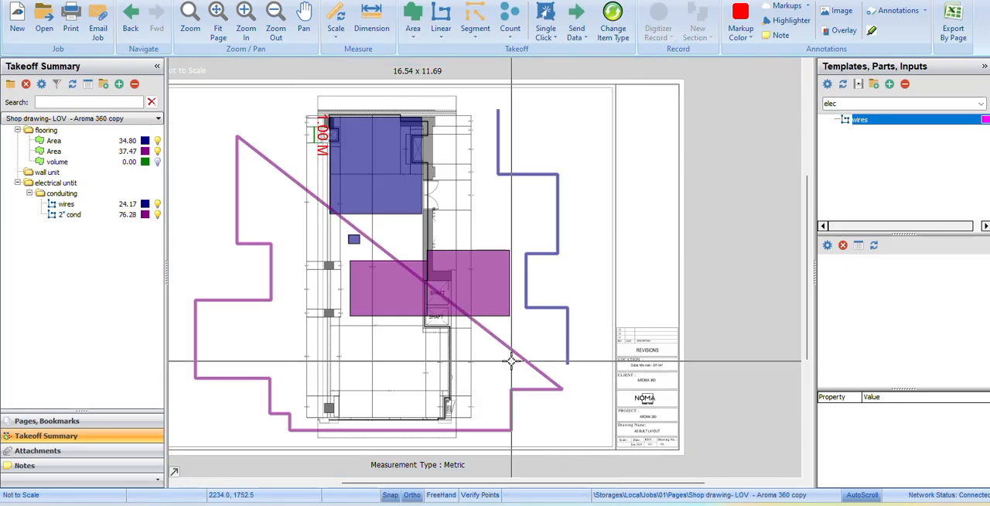
key(ctrl+z)
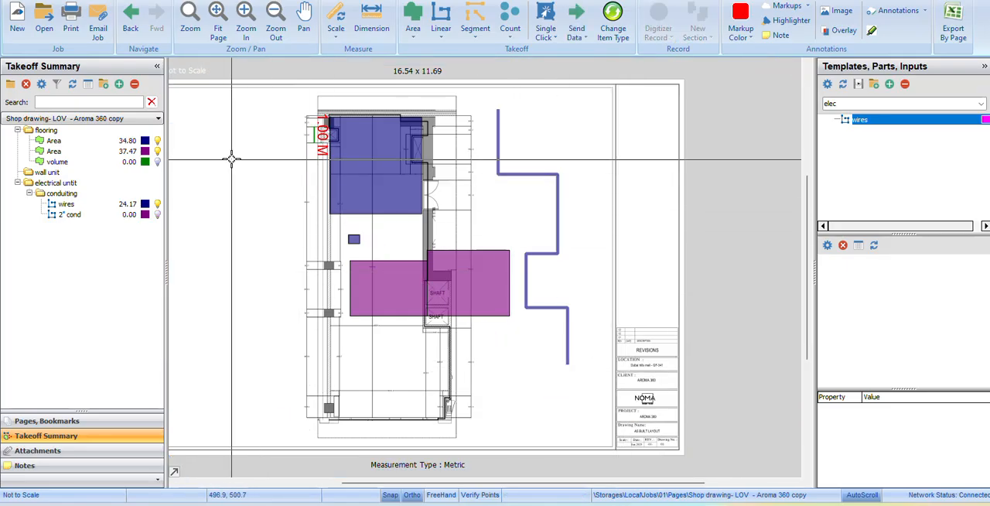
Start another takeoff item from the wires template, filed in the electrical untit\conduiting folder.
double_click(830, 125)
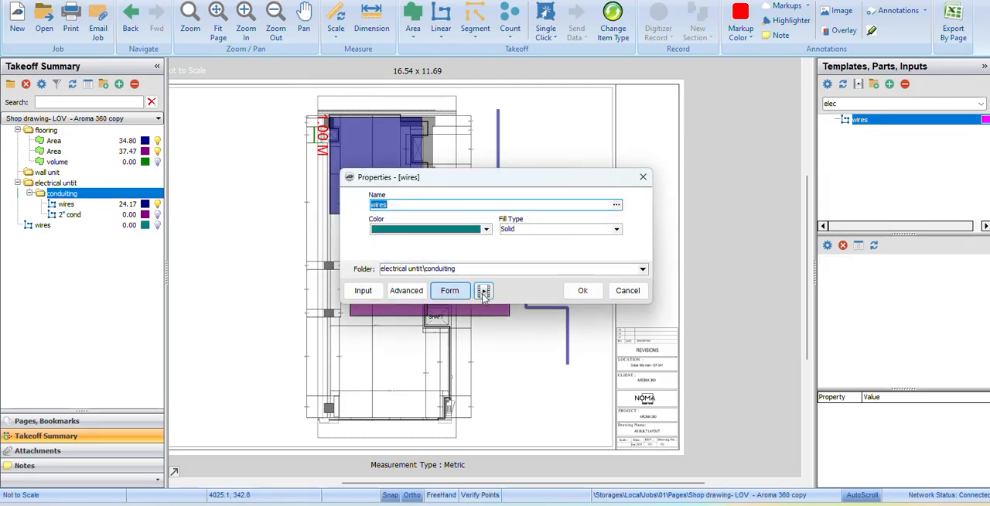
click(582, 290)
Trace a five-segment run about 20 m long beside the floor plan's left side for the new wires item and delete it.
click(250, 123)
click(250, 221)
click(208, 221)
click(208, 285)
click(271, 285)
click(271, 342)
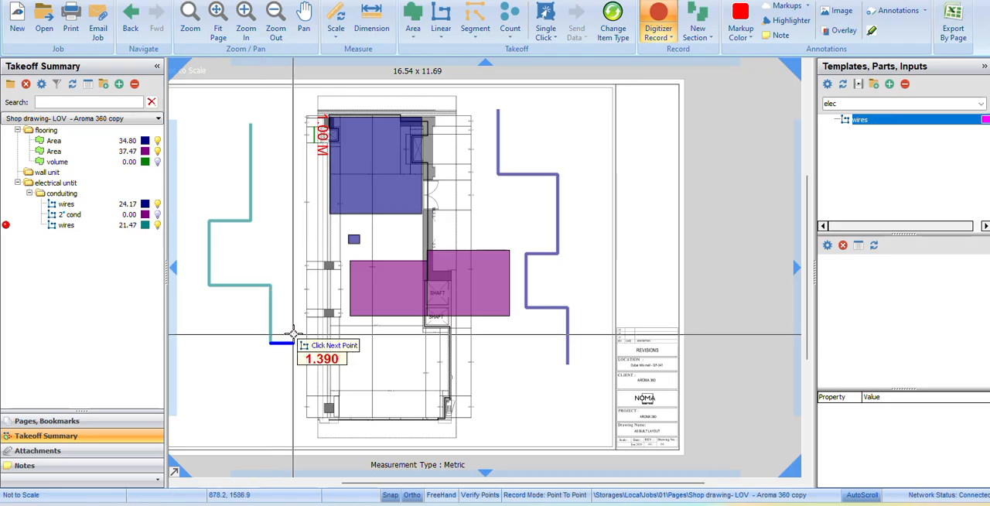
key(Escape)
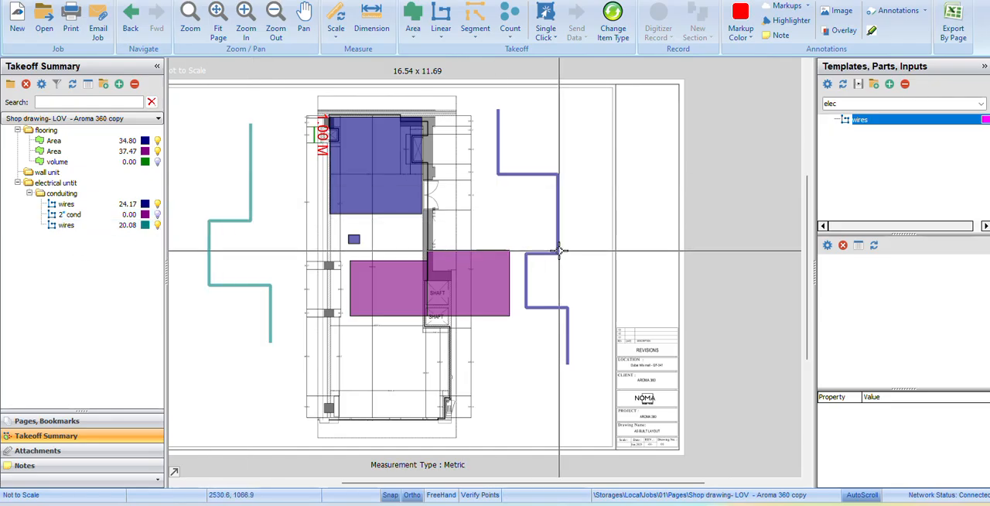
click(250, 218)
key(Delete)
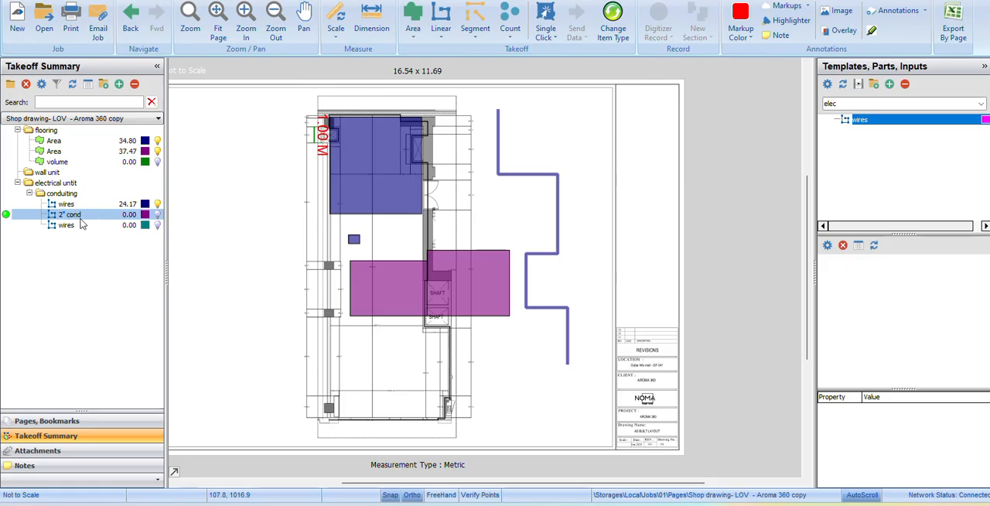
Resume recording on the 2" cond item and trace five stepped segments, about 25 m long, down the floor plan's left side.
click(6, 216)
click(254, 118)
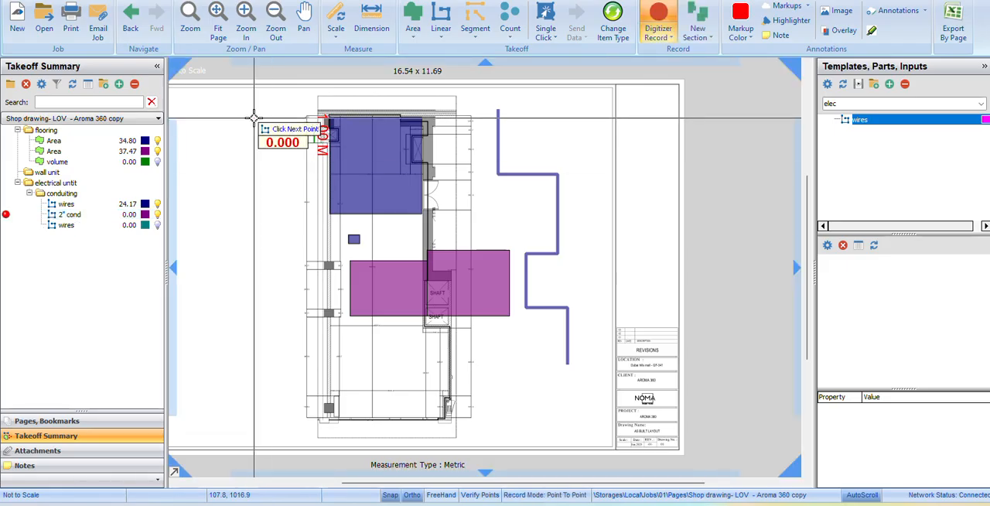
click(254, 206)
click(196, 206)
click(196, 313)
click(280, 314)
click(281, 372)
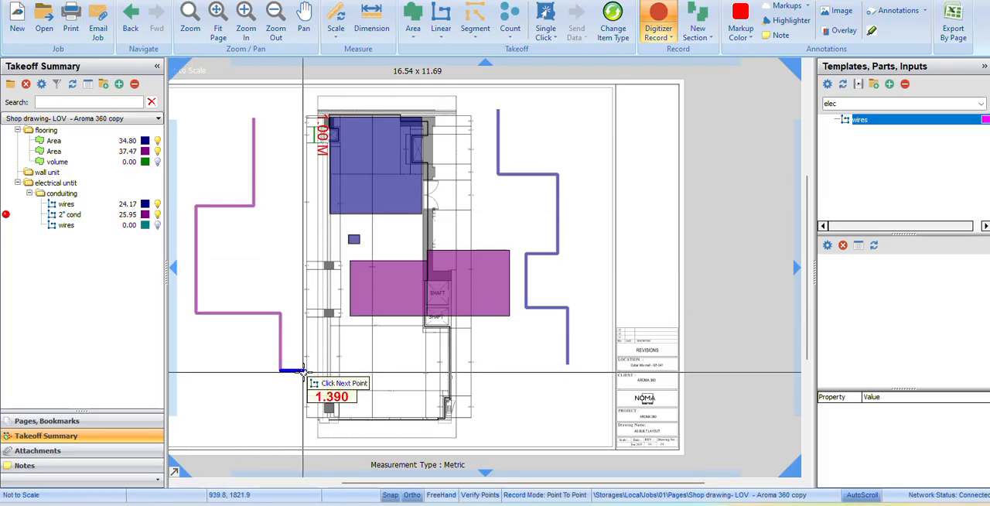
Continue the 2" cond run across the floor plan's lower edge and up past its right side, finishing at about 46 m overall.
click(303, 371)
click(302, 408)
click(485, 408)
click(485, 353)
click(537, 354)
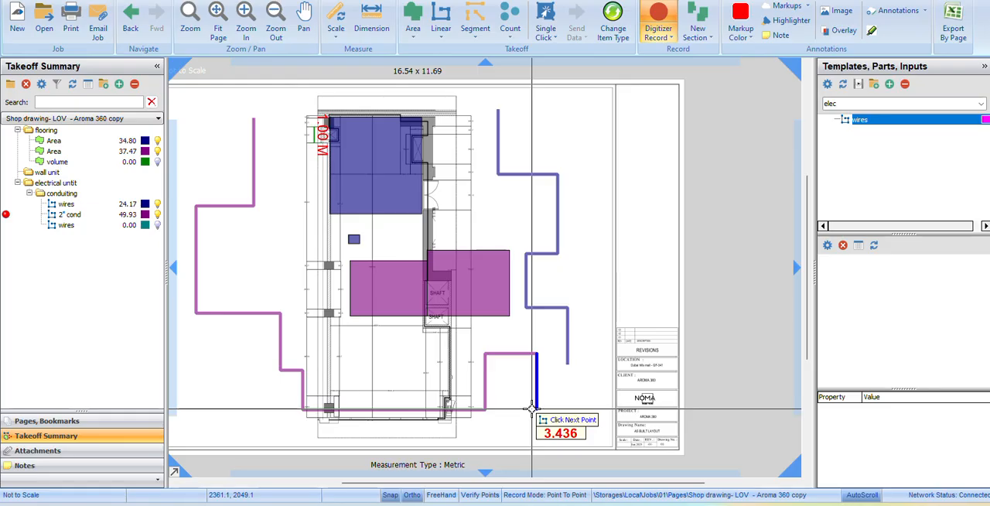
key(Escape)
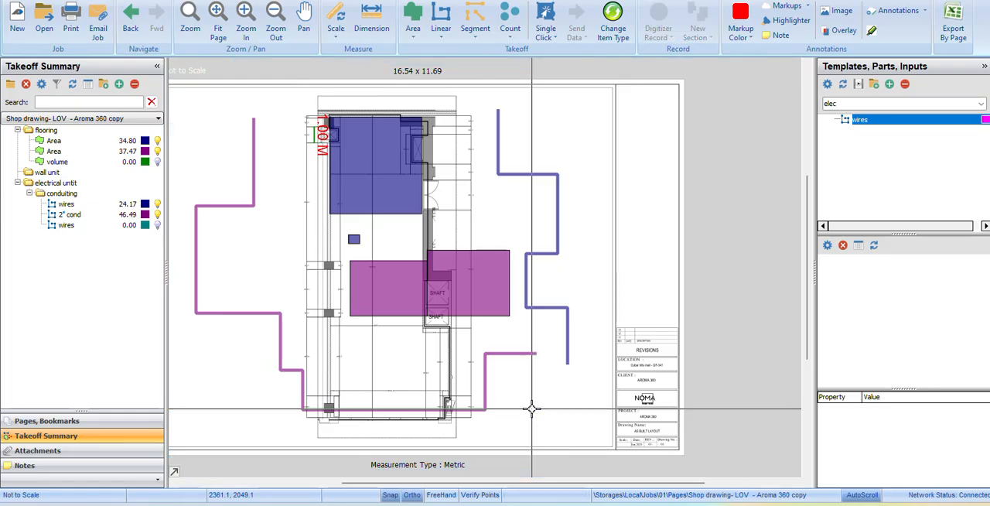
Resume recording on the first wires item and trace a second stepped run, about 24 m long, beside the existing wires run.
click(114, 223)
click(48, 203)
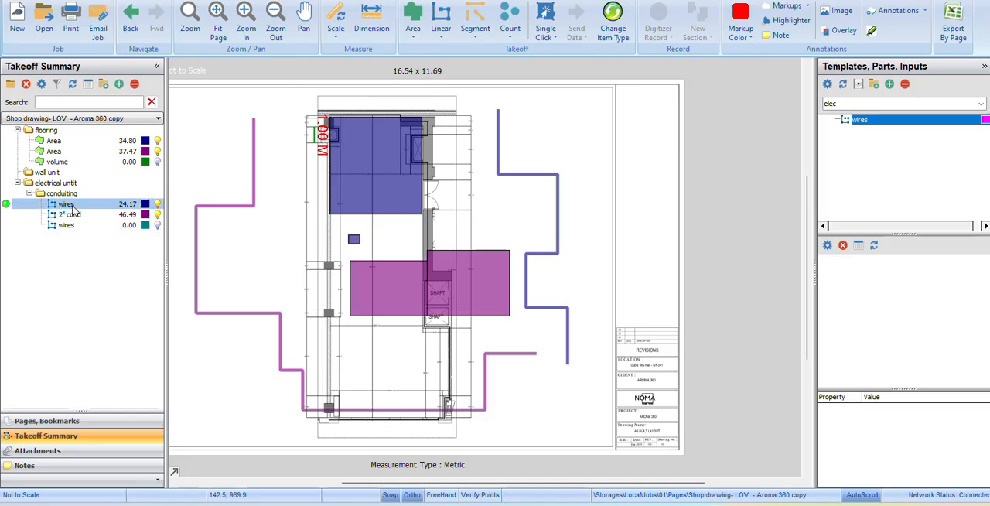
click(6, 205)
click(591, 118)
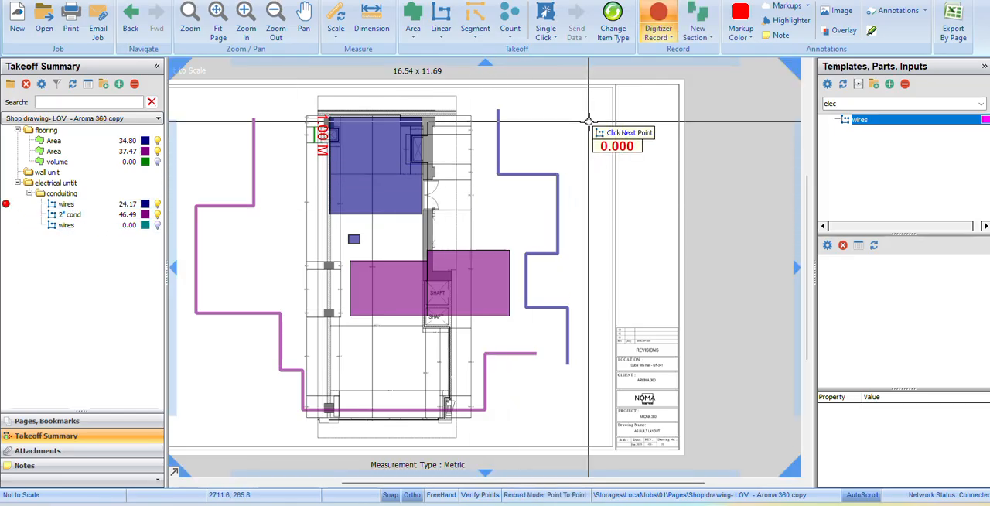
click(562, 150)
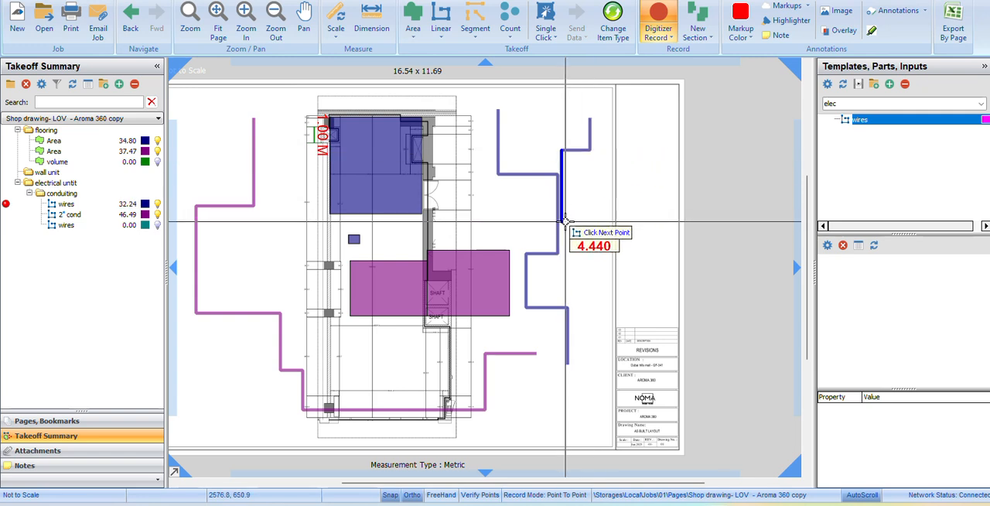
click(562, 270)
click(595, 268)
click(596, 379)
click(540, 379)
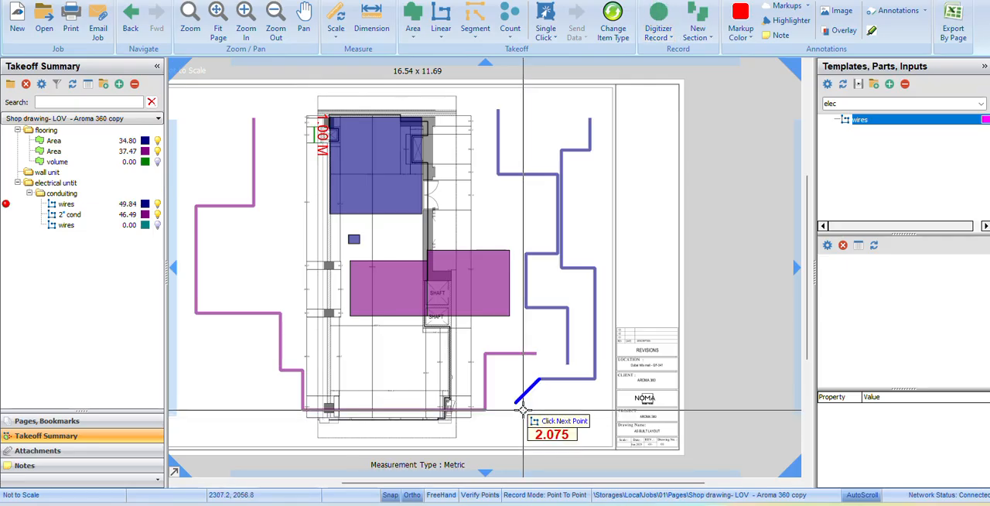
key(Escape)
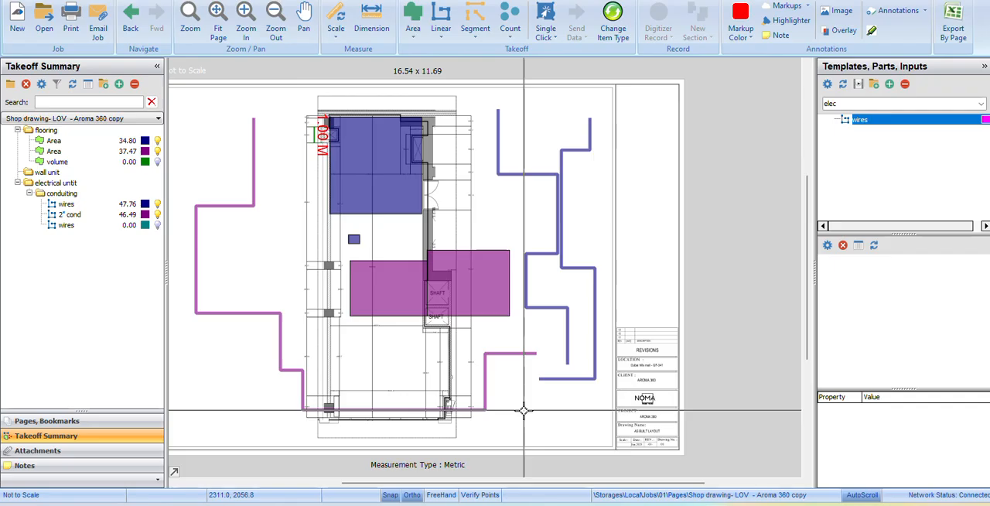
Switch to the wall display unit template set and look at the volume template's properties without creating an item.
scroll(524, 410, up, 2)
click(874, 104)
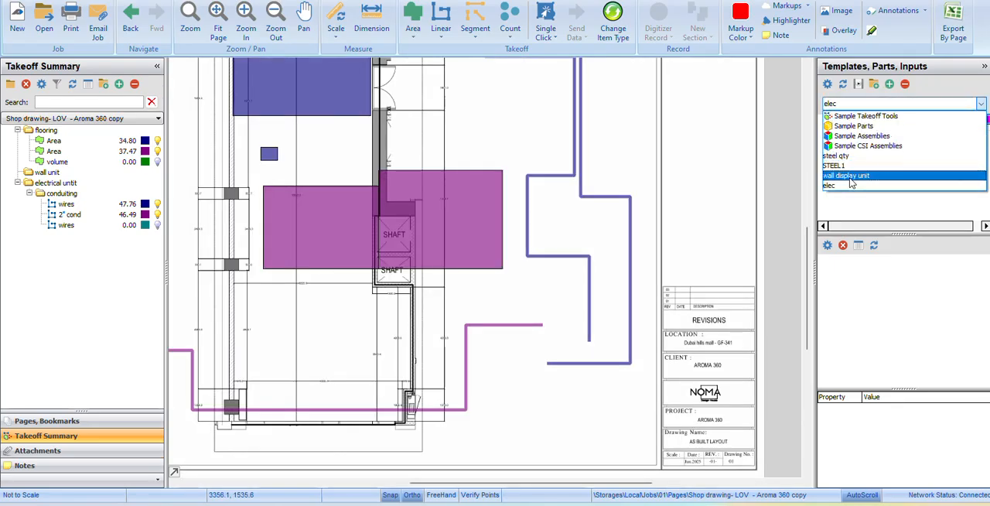
click(849, 176)
scroll(500, 152, down, 3)
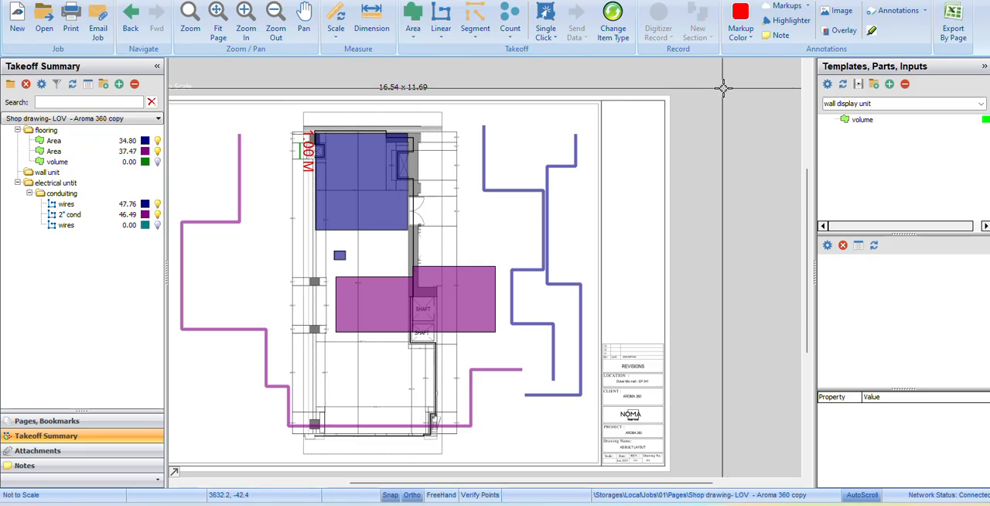
double_click(838, 122)
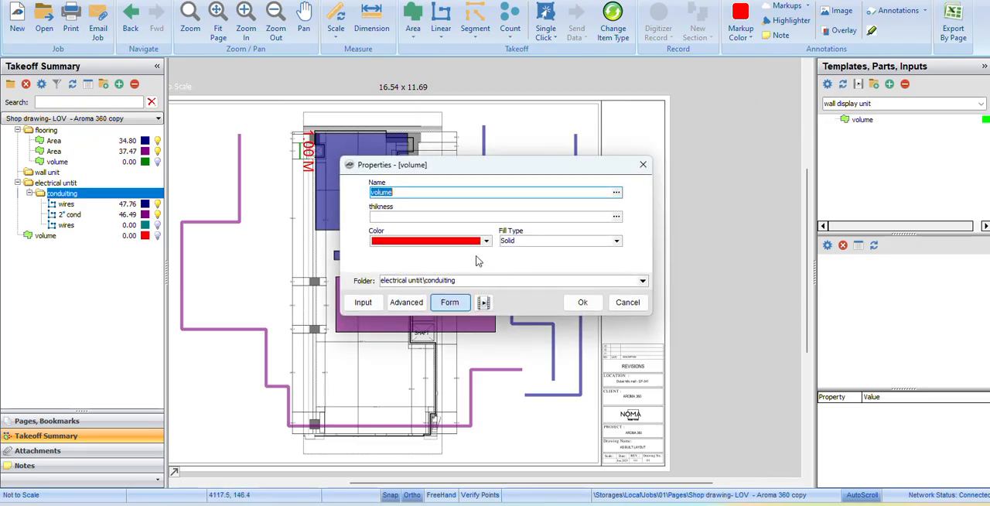
click(643, 164)
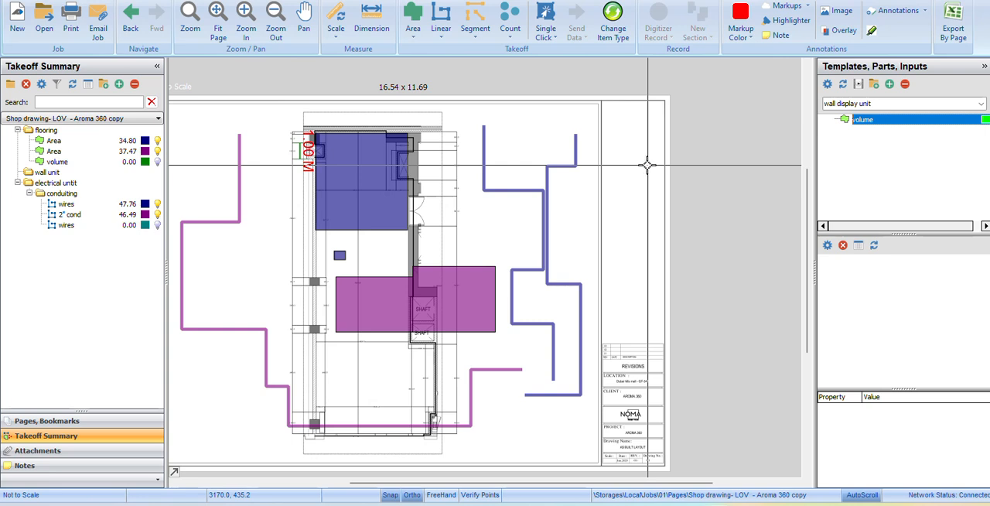
Open the template editor and create a template tab named excavation in Local storage.
click(282, 1)
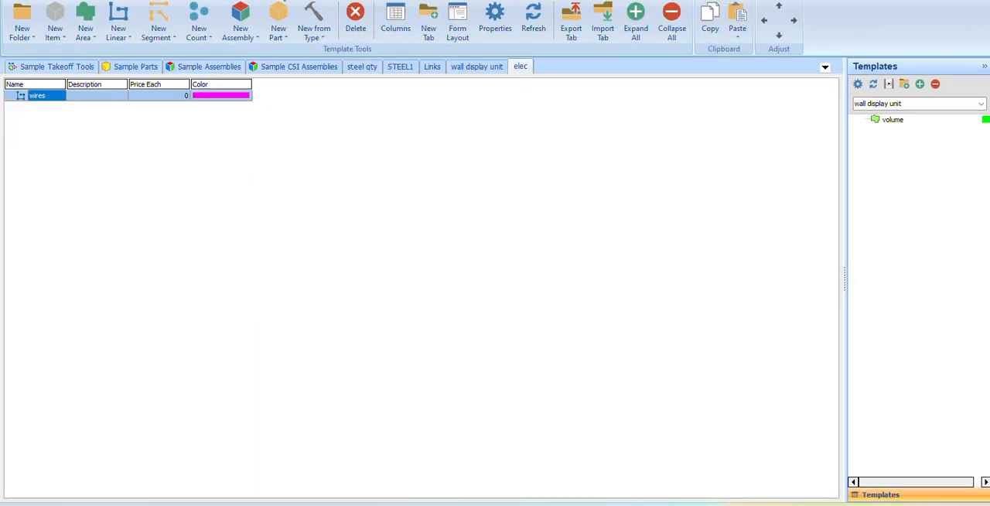
click(427, 24)
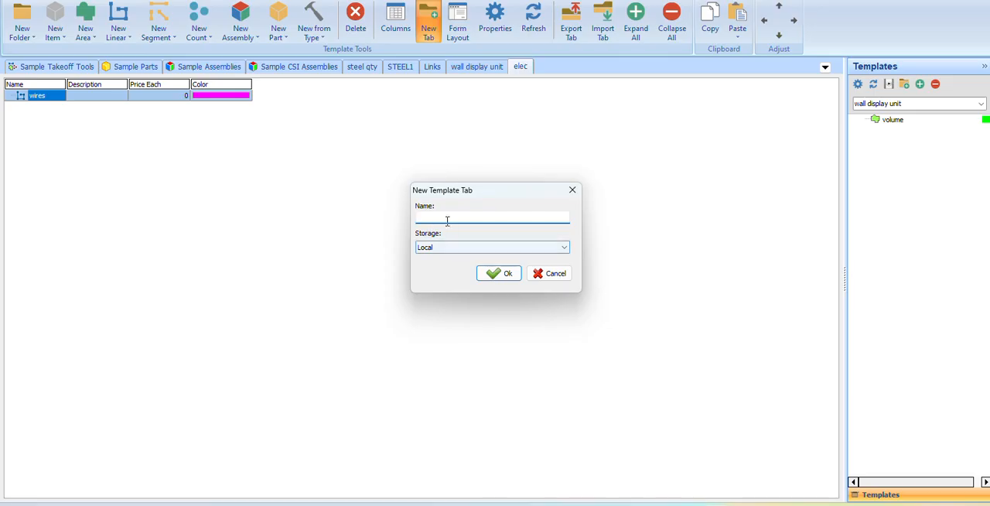
text(excavation)
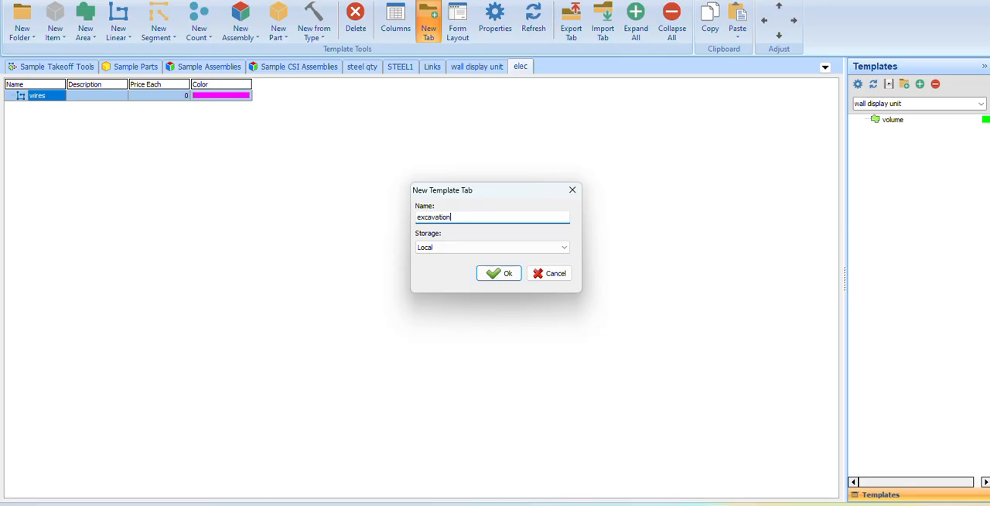
click(512, 275)
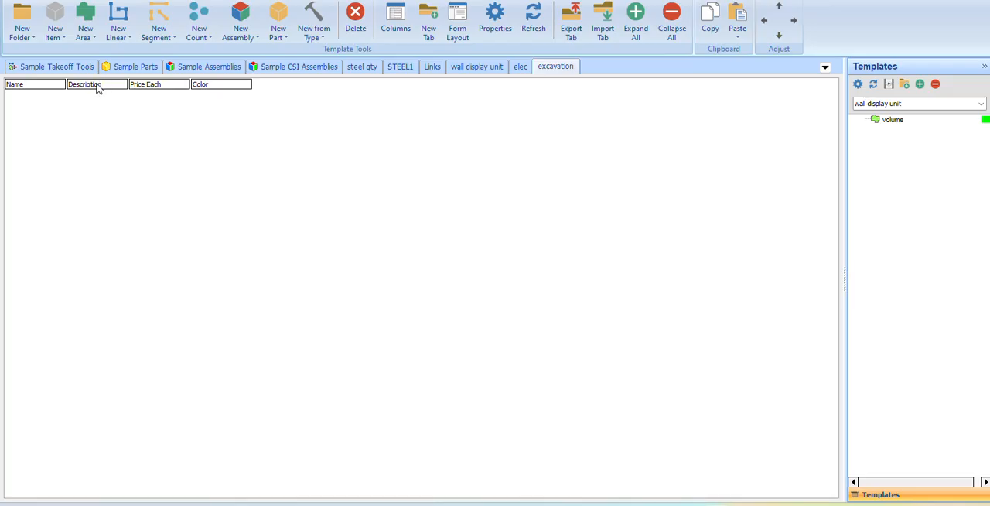
Create an area template in the excavation tab and set its Qty formula to [Takeoff] * [Depth].
click(85, 17)
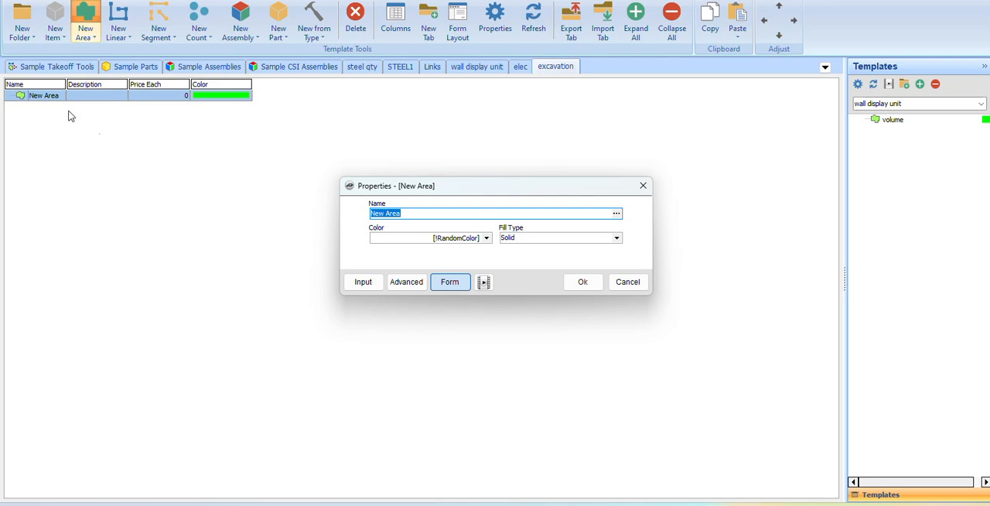
click(406, 285)
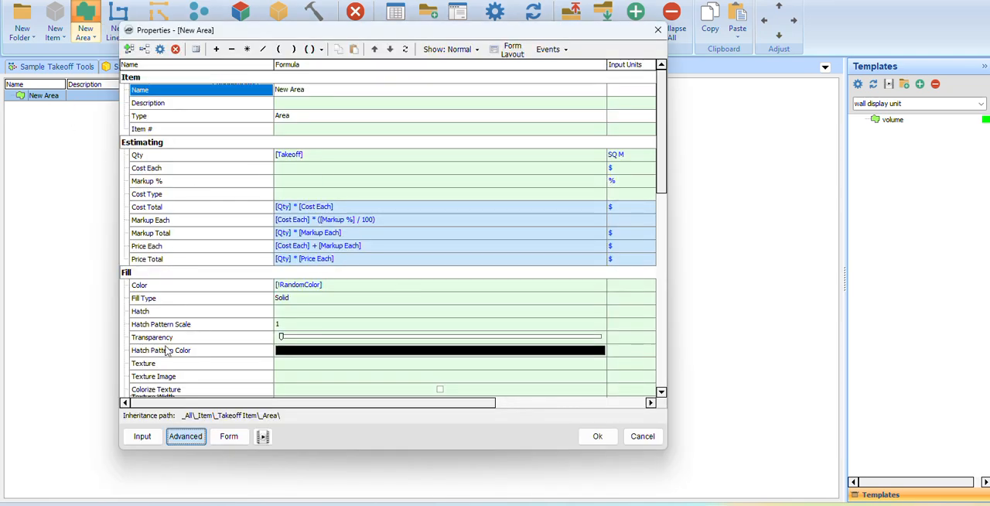
scroll(166, 340, down, 4)
click(143, 284)
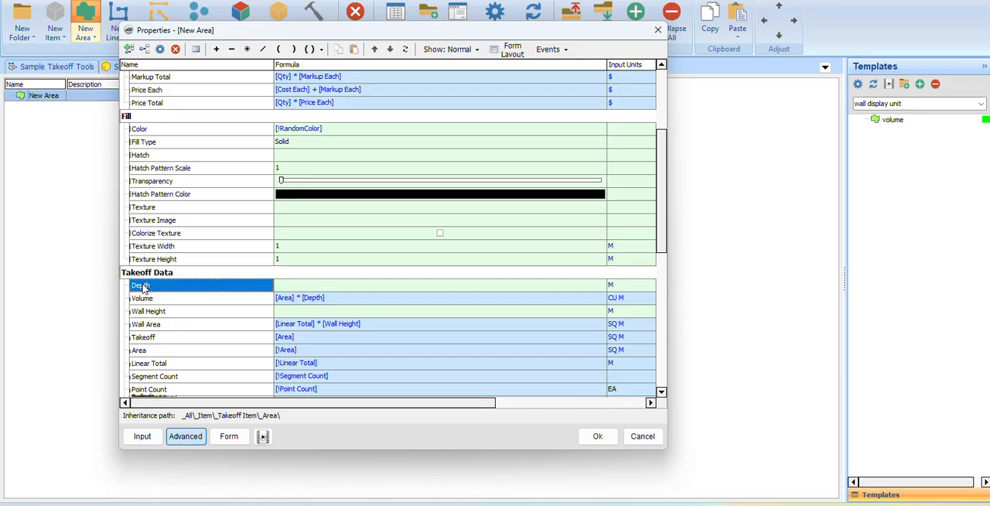
scroll(158, 328, up, 1)
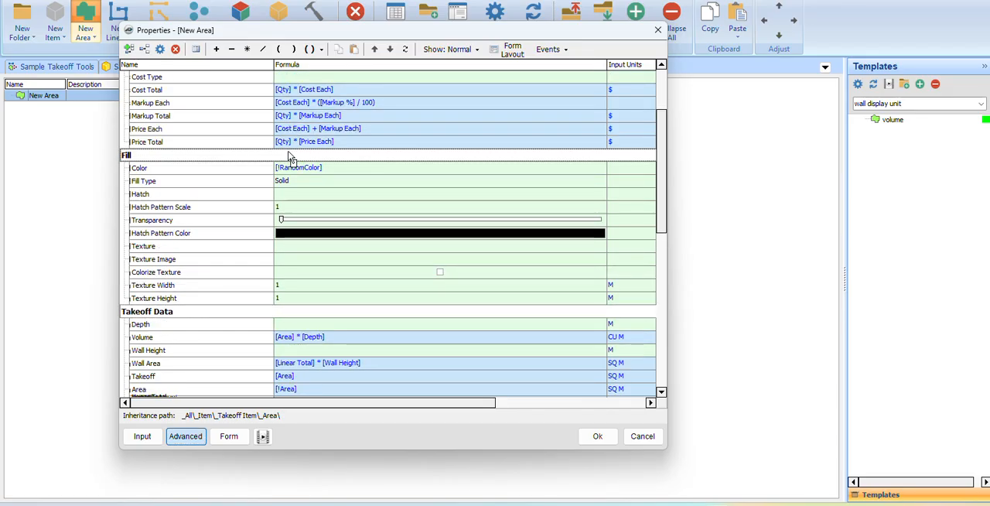
scroll(288, 151, up, 3)
click(317, 155)
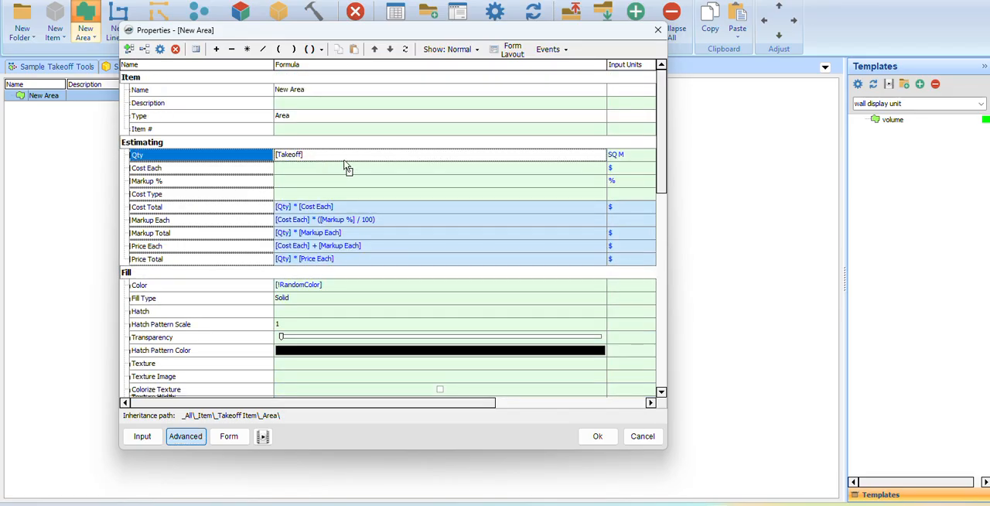
drag(343, 157, 341, 157)
scroll(336, 168, up, 2)
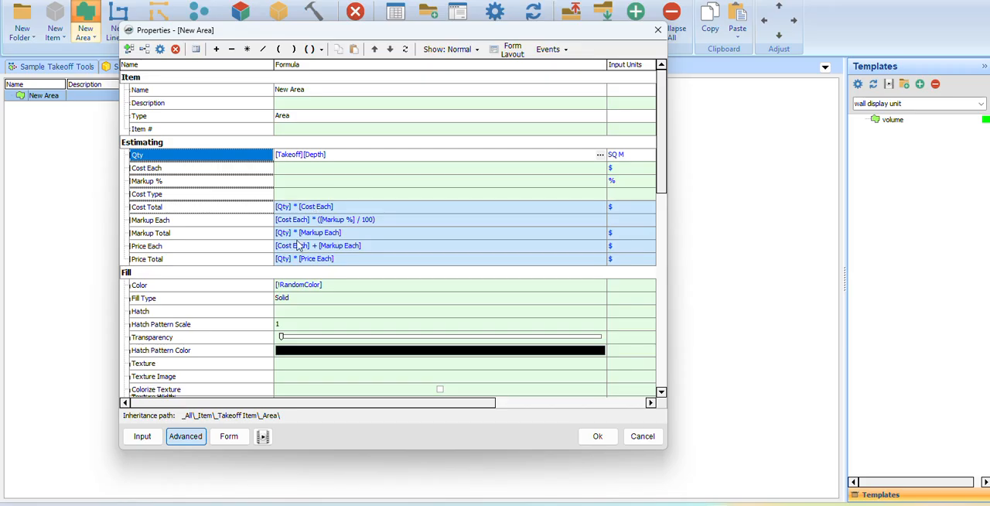
click(306, 155)
click(247, 49)
Set the input units of the area template's Qty property to CU M.
click(651, 157)
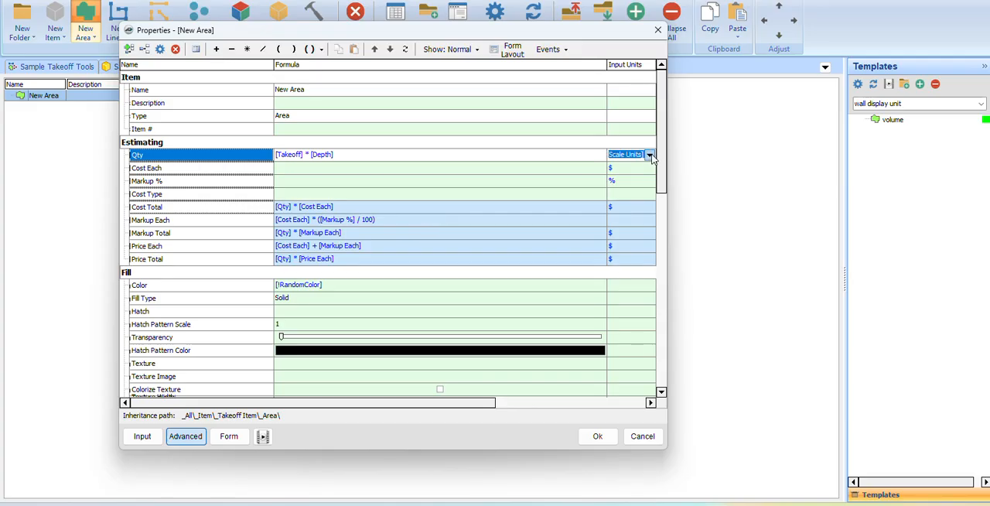
click(652, 158)
scroll(625, 219, down, 4)
scroll(625, 219, down, 3)
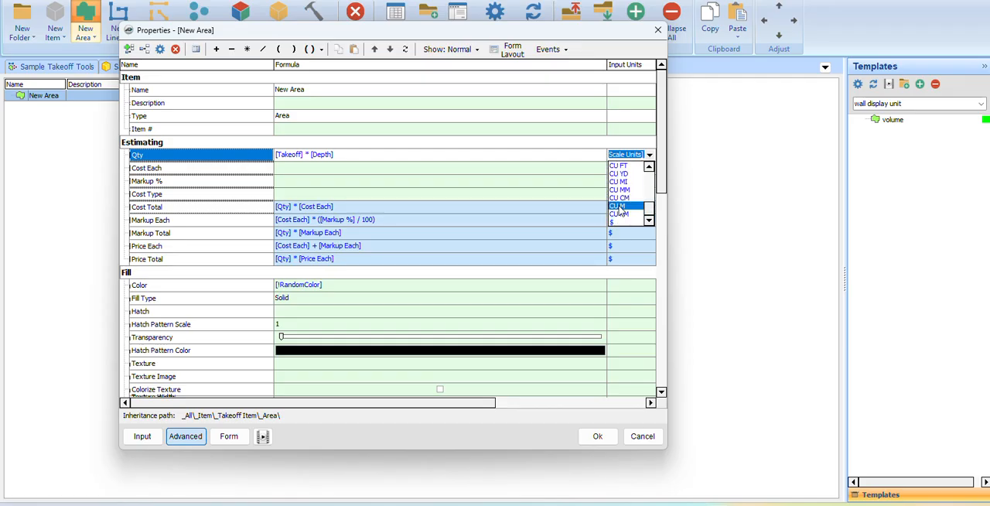
click(619, 207)
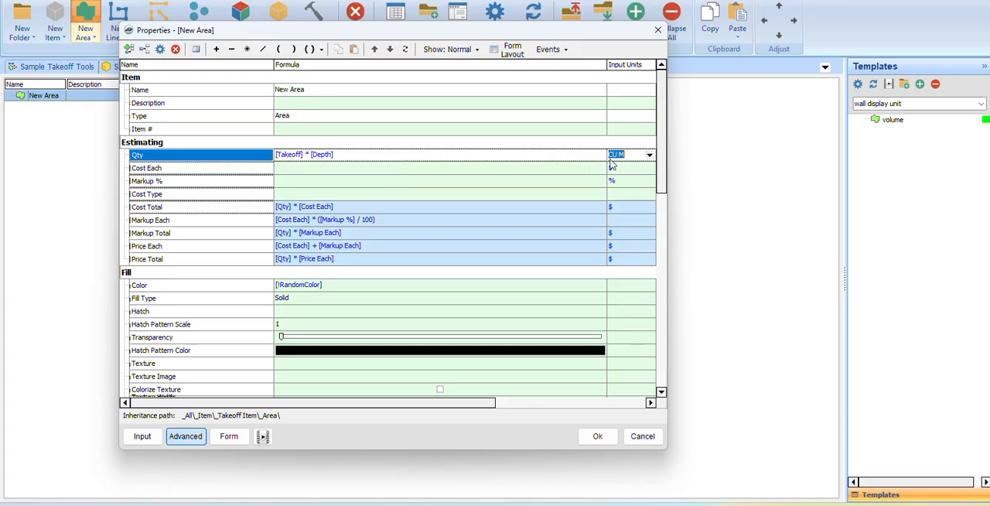
Examine the Qty property's unit settings, the takeoff data formulas and the fields on the template's form.
right_click(153, 158)
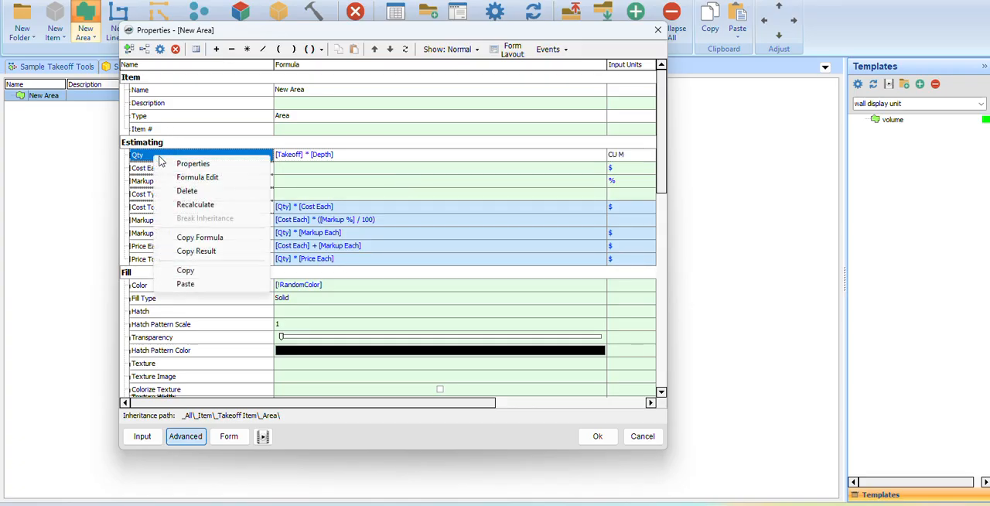
click(588, 231)
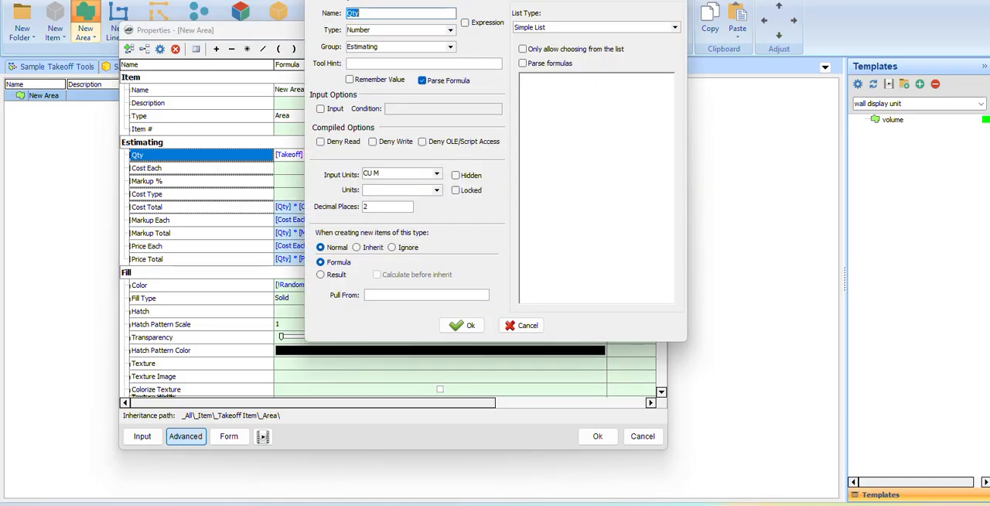
click(437, 300)
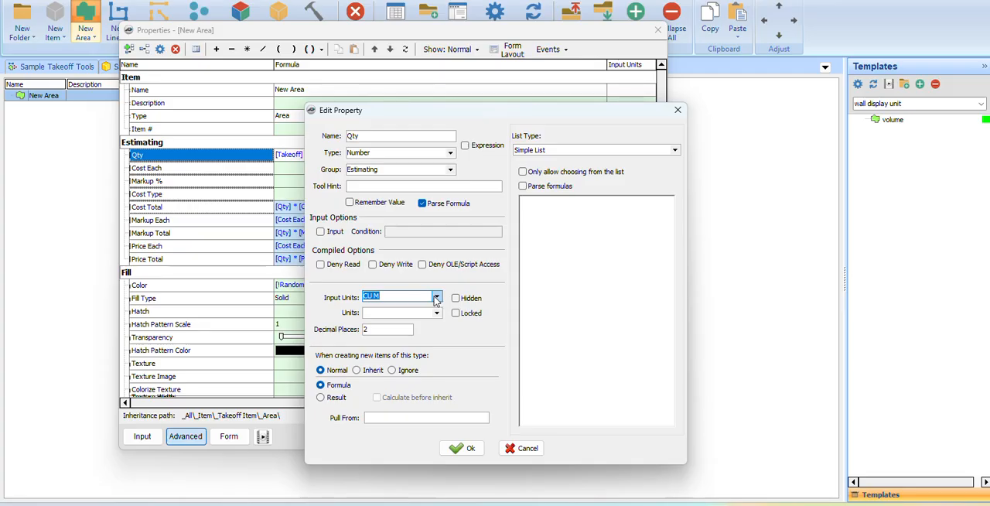
click(677, 110)
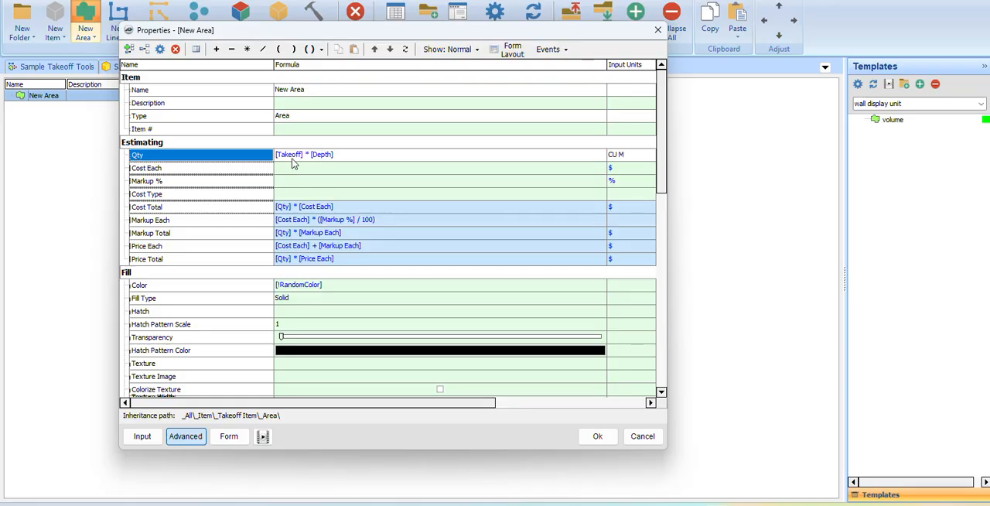
scroll(228, 299, down, 7)
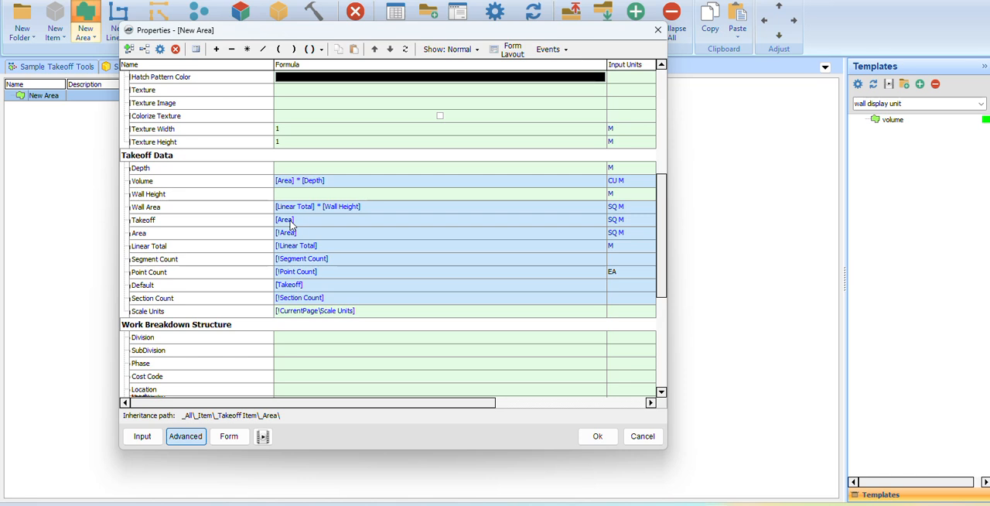
click(228, 436)
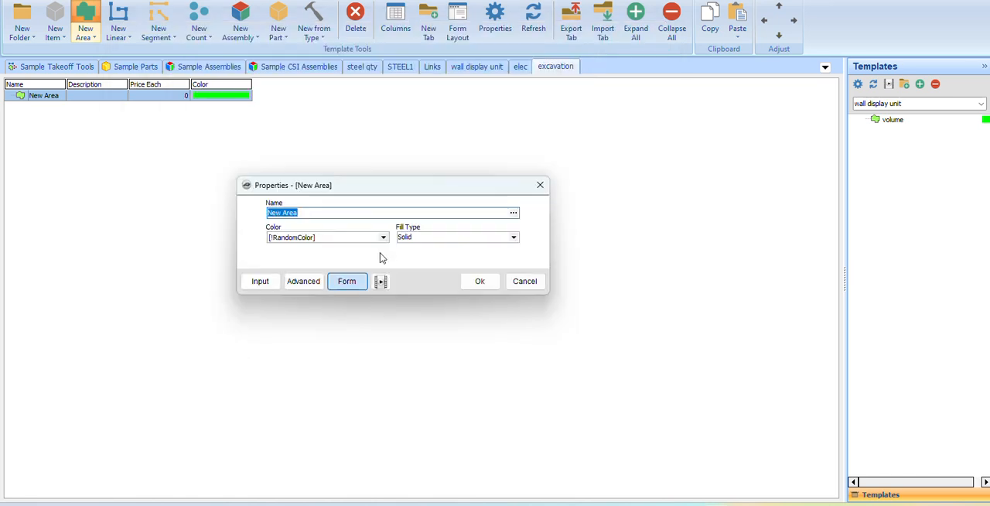
click(302, 281)
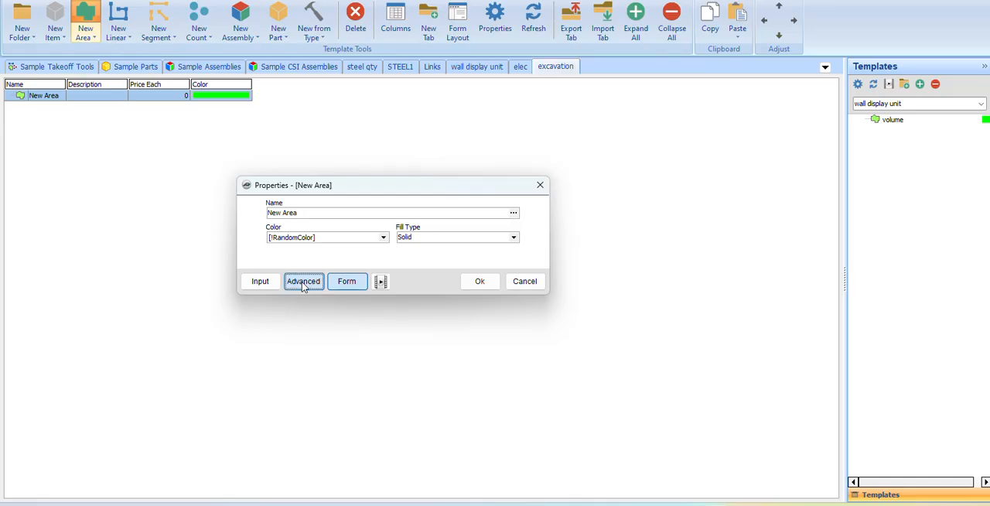
Mark the Volume property as an input, accepting the break in inheritance, and check the template's form.
scroll(320, 309, down, 5)
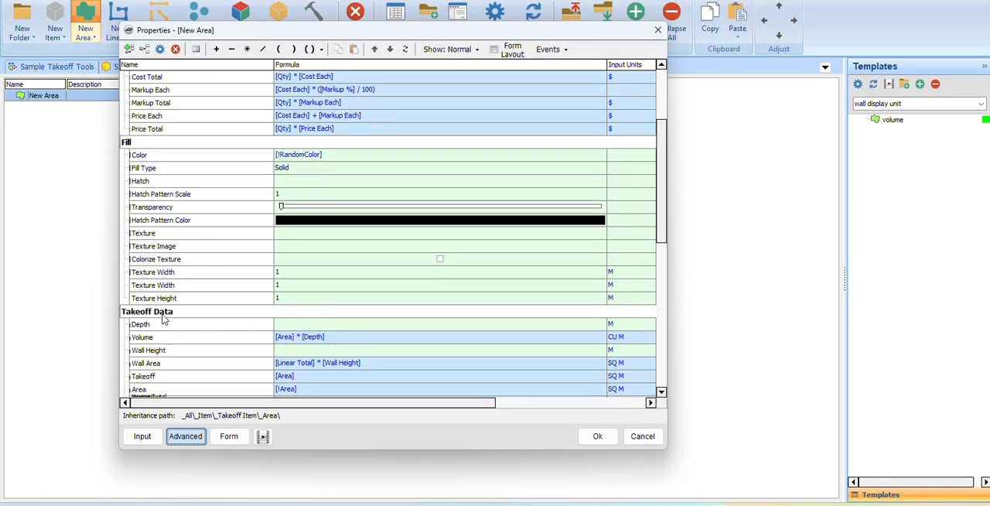
drag(482, 401, 625, 405)
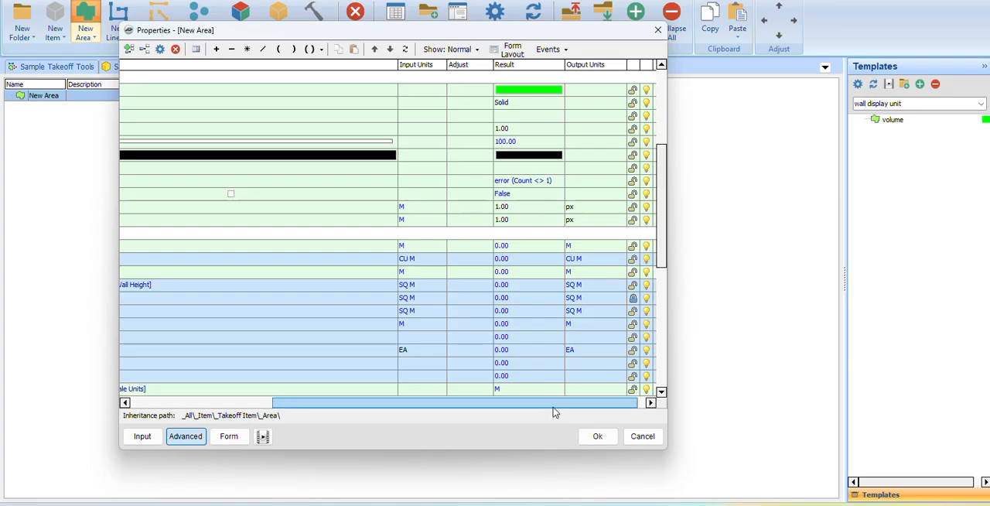
drag(552, 411, 624, 411)
click(649, 258)
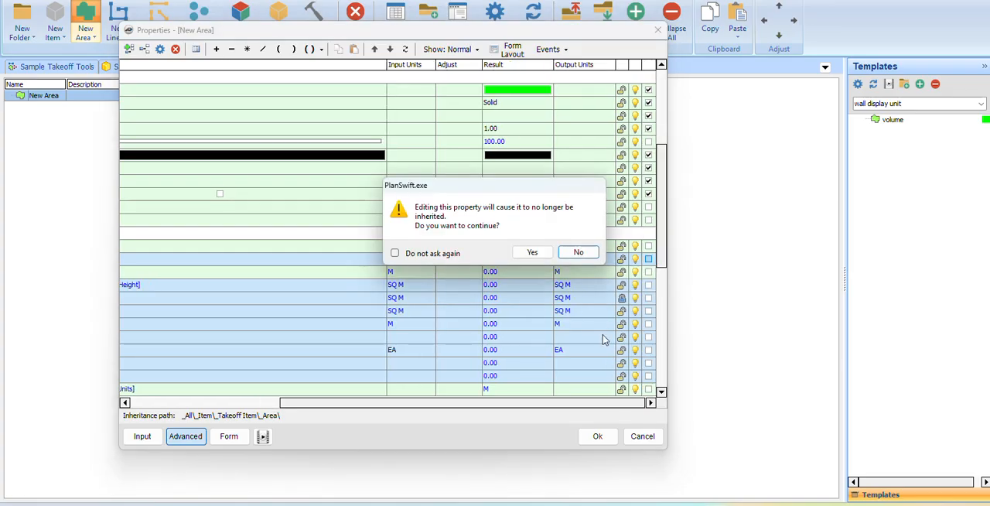
click(537, 256)
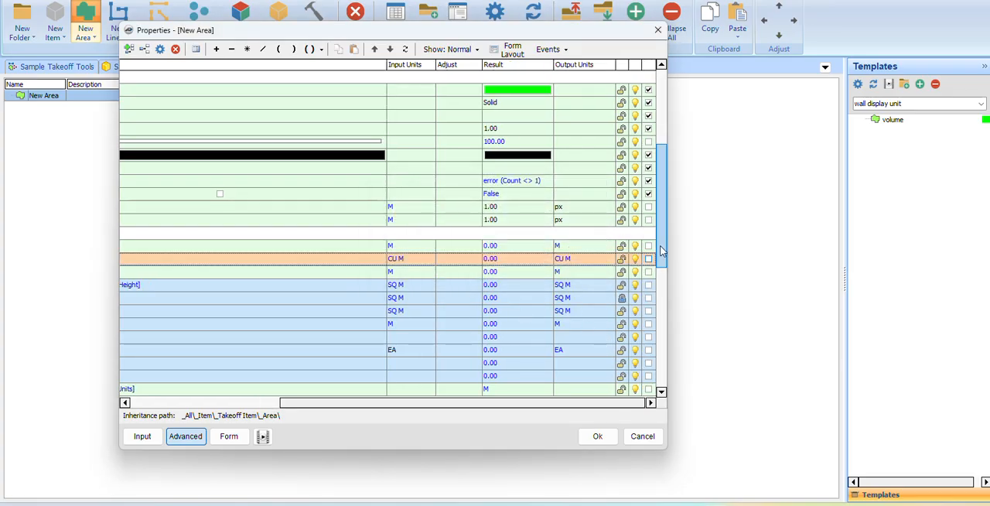
scroll(649, 263, down, 1)
scroll(648, 264, down, 2)
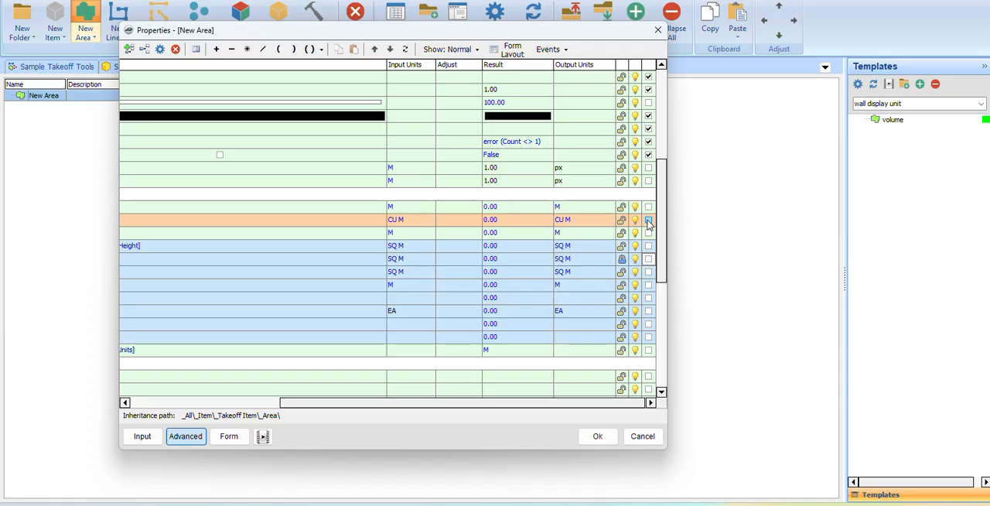
click(649, 222)
drag(558, 403, 402, 403)
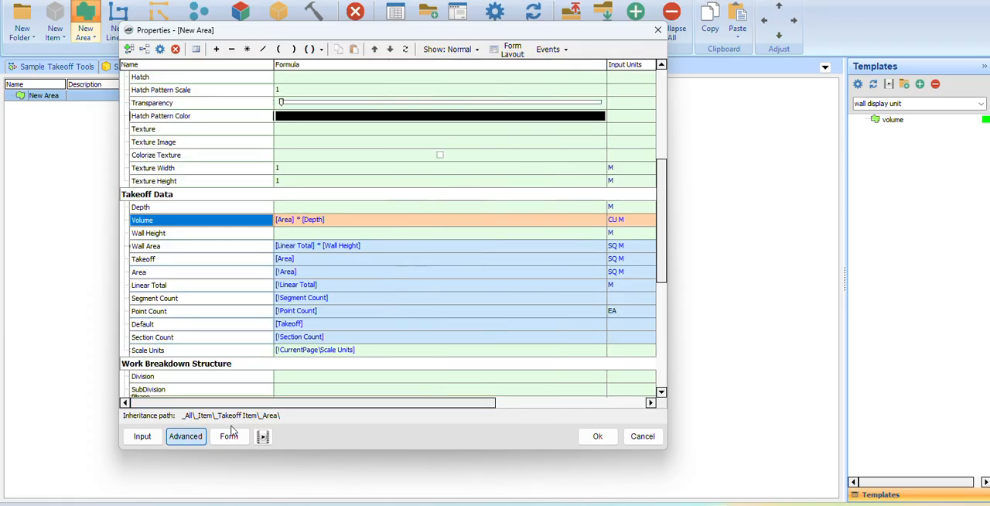
click(229, 436)
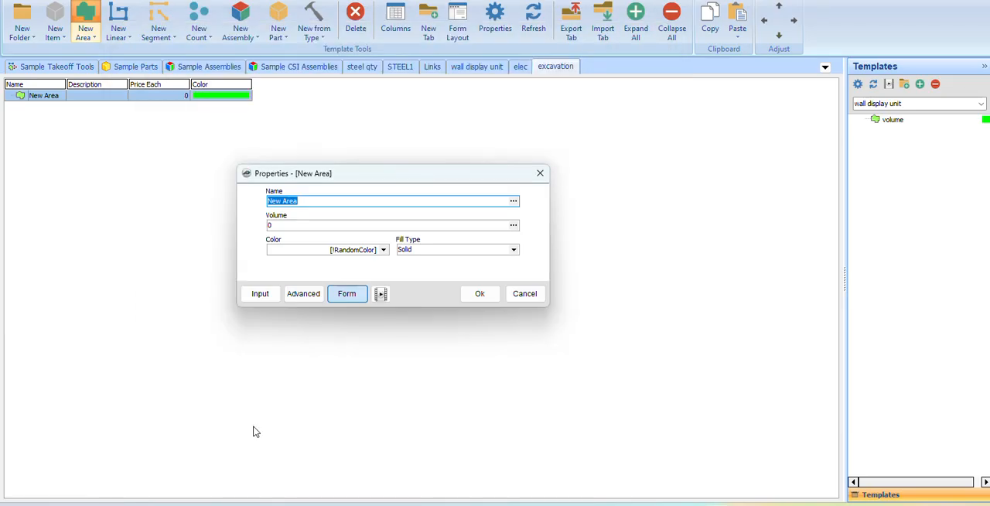
Mark Depth as the input property instead of Volume, check the form and save the area template.
click(304, 293)
mouse_move(317, 409)
mouse_down()
mouse_move(468, 407)
mouse_move(329, 409)
mouse_up()
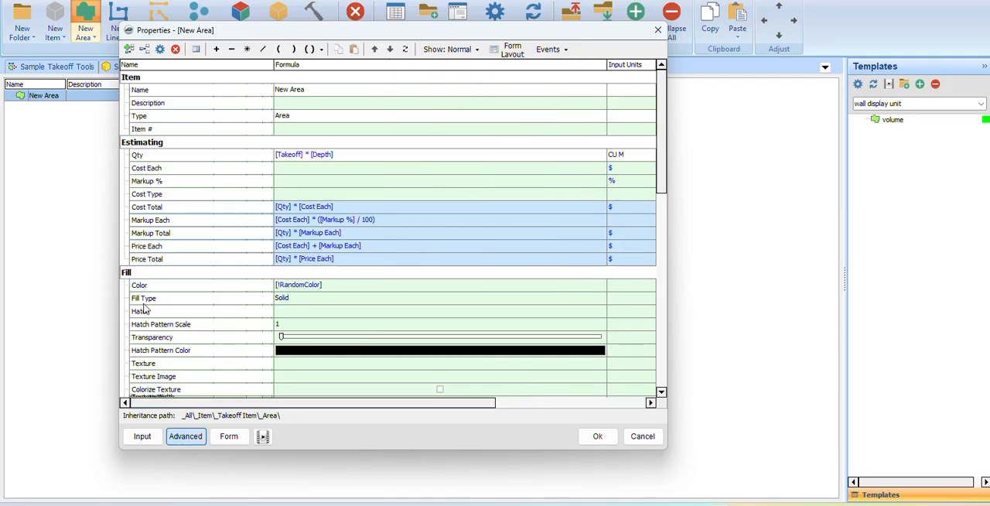
scroll(163, 336, down, 1)
scroll(167, 336, down, 4)
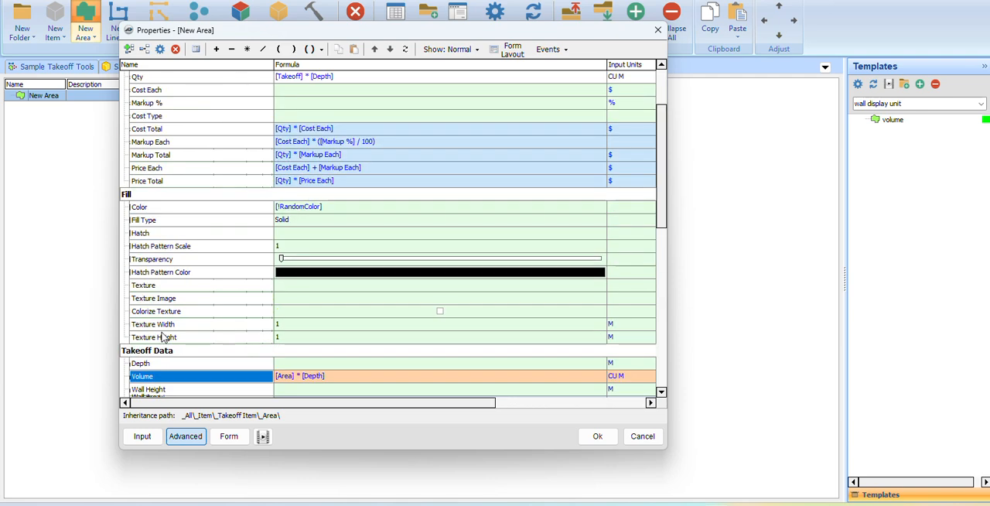
click(176, 286)
drag(240, 403, 611, 403)
click(649, 286)
click(650, 298)
click(229, 437)
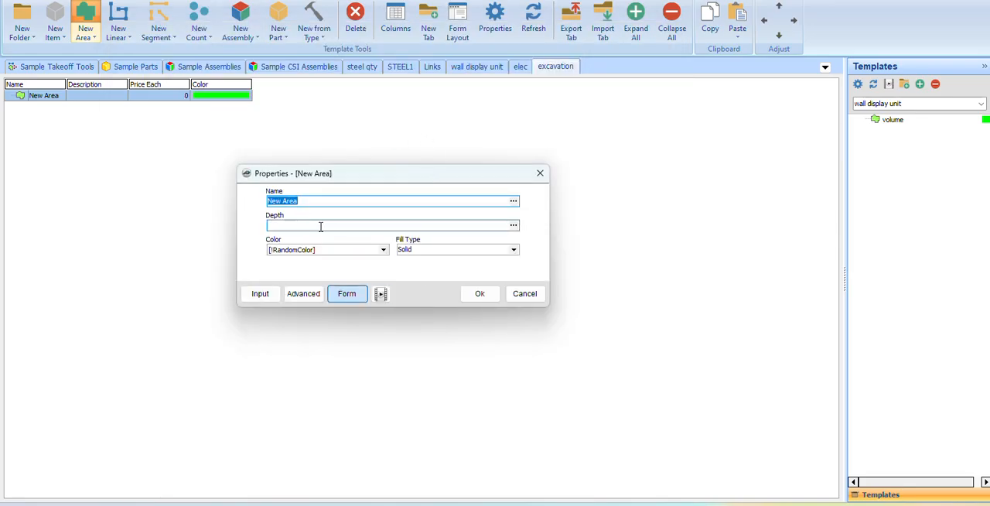
click(483, 299)
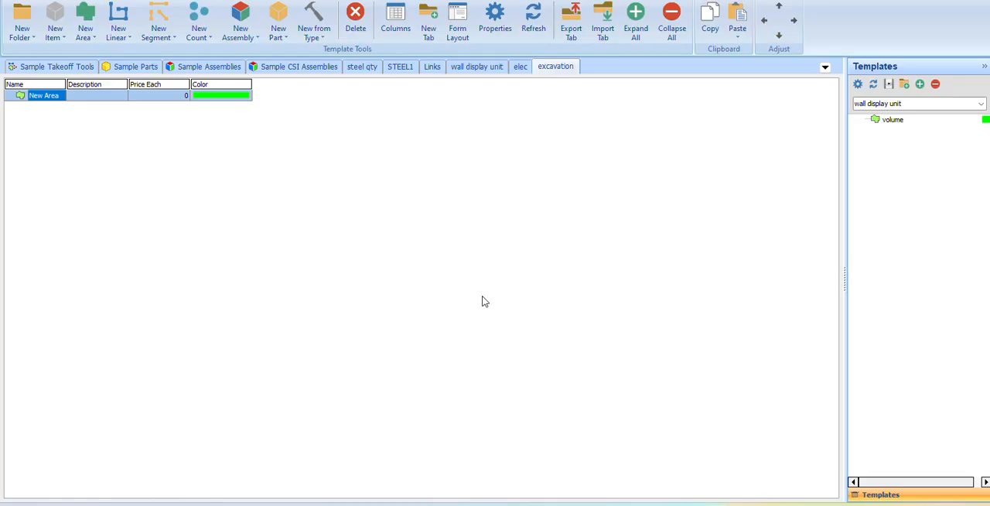
Return to the drawing page and switch the template set to excavation.
click(58, 2)
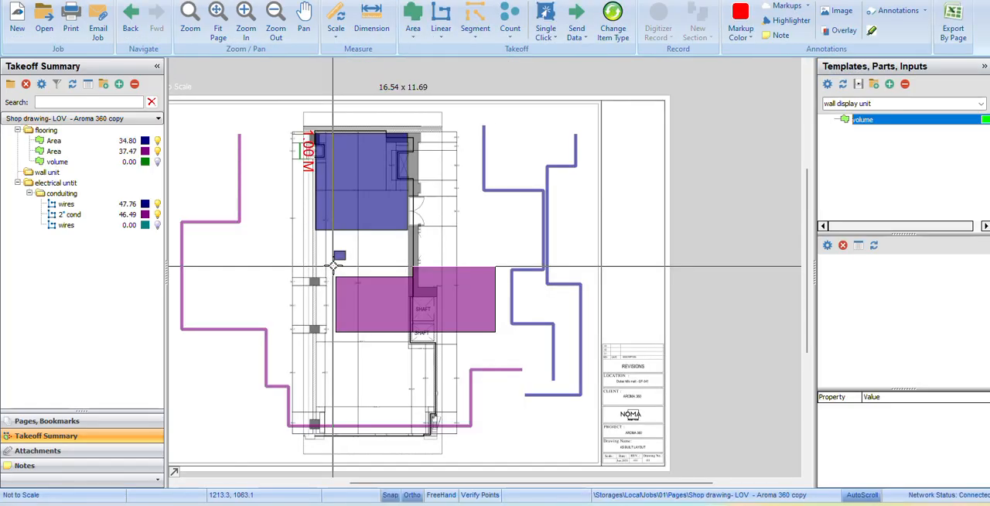
click(868, 105)
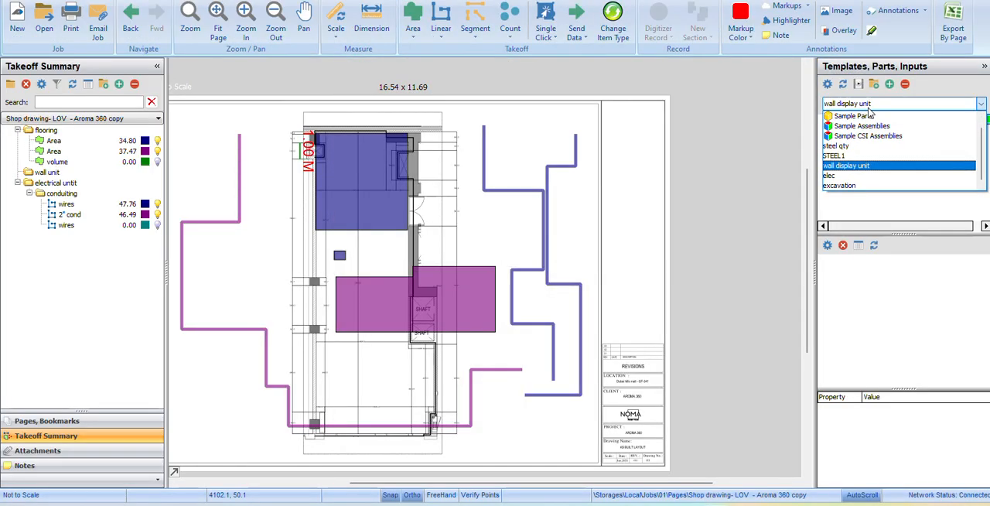
click(841, 187)
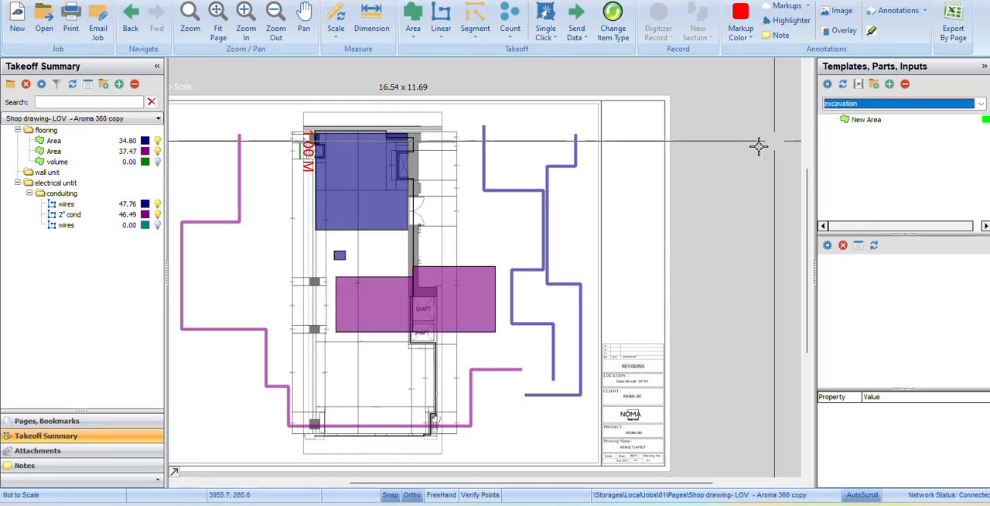
mouse_move(492, 228)
mouse_down()
mouse_move(688, 241)
mouse_move(440, 225)
mouse_up()
drag(548, 235, 546, 225)
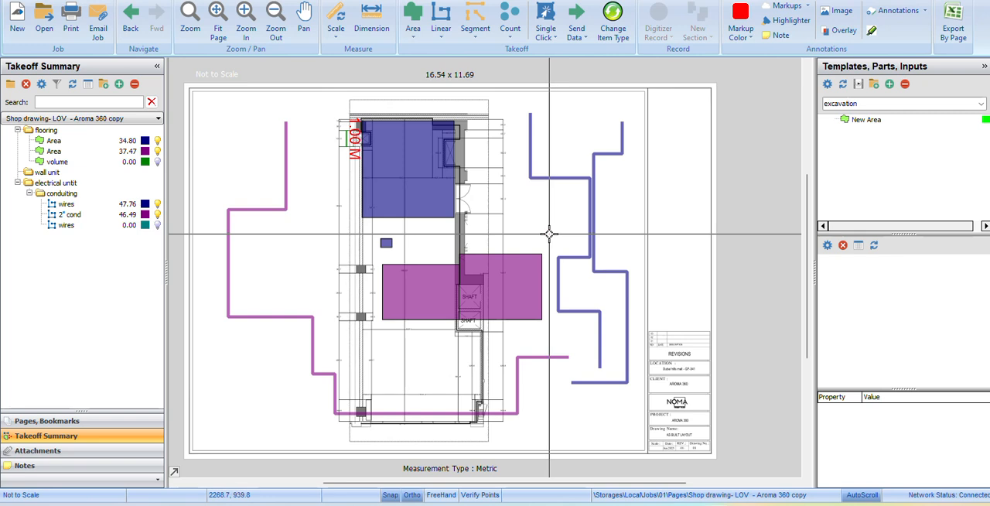
Create a takeoff item from the New Area template, named trenches, with a depth of 1.
click(827, 121)
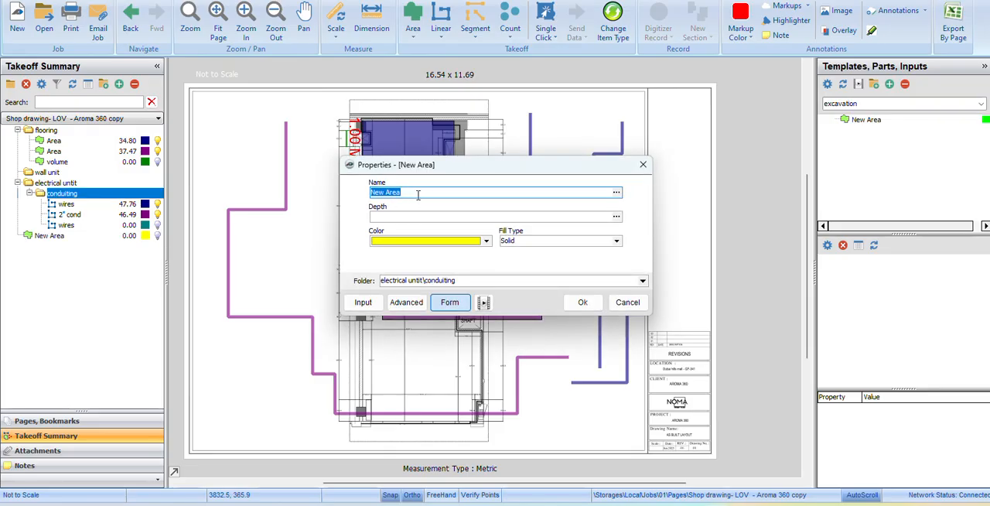
text(trenches)
click(430, 219)
click(413, 241)
text(1)
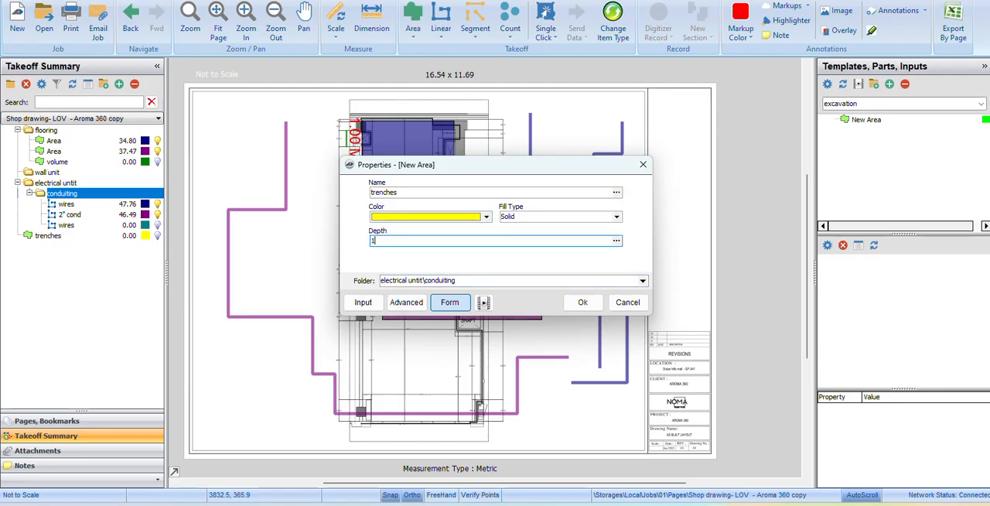
click(583, 302)
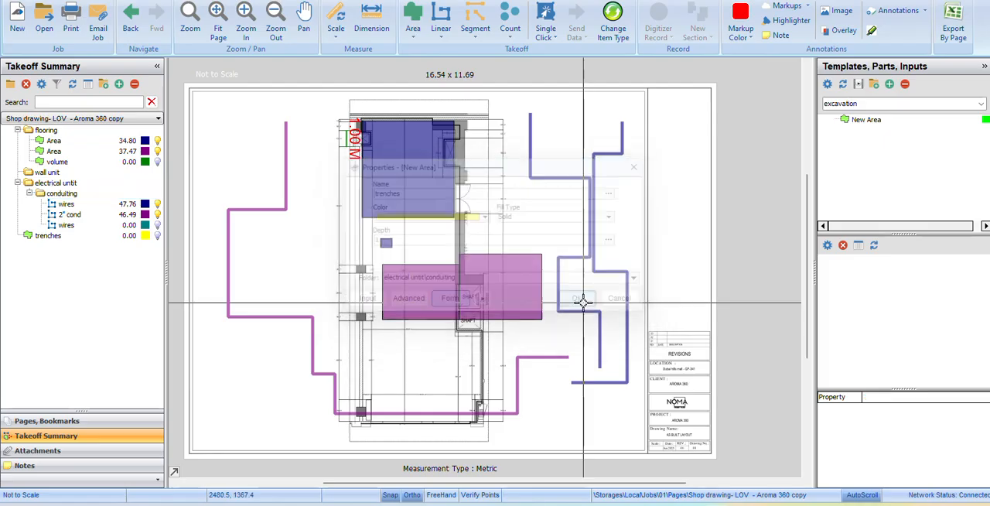
Draw a box of about 8.26 cubic metres for the trenches item in the sheet's blank upper-left area.
click(299, 117)
click(343, 165)
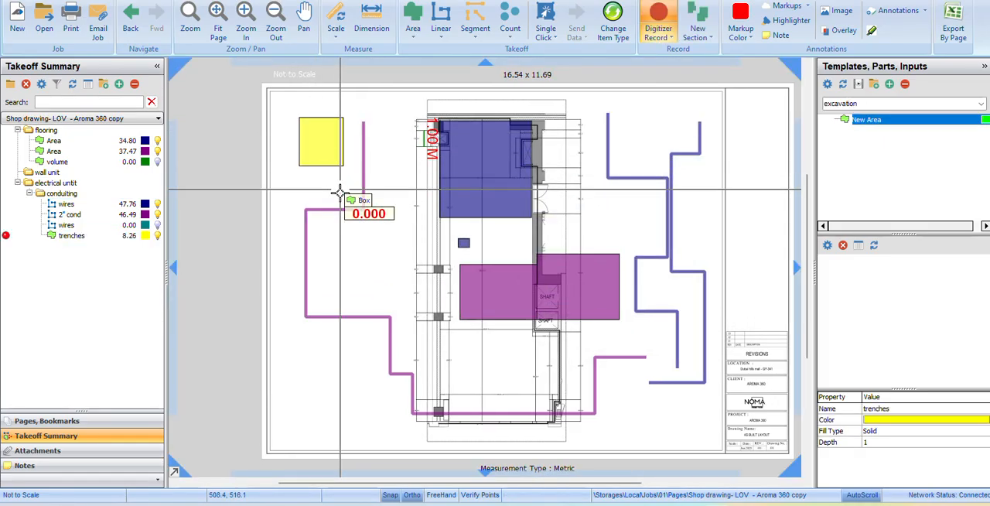
Draw three more trenches boxes of about 11.4, 12.5 and 6.1 cubic metres, two below the first and one right of the floor plan.
click(109, 236)
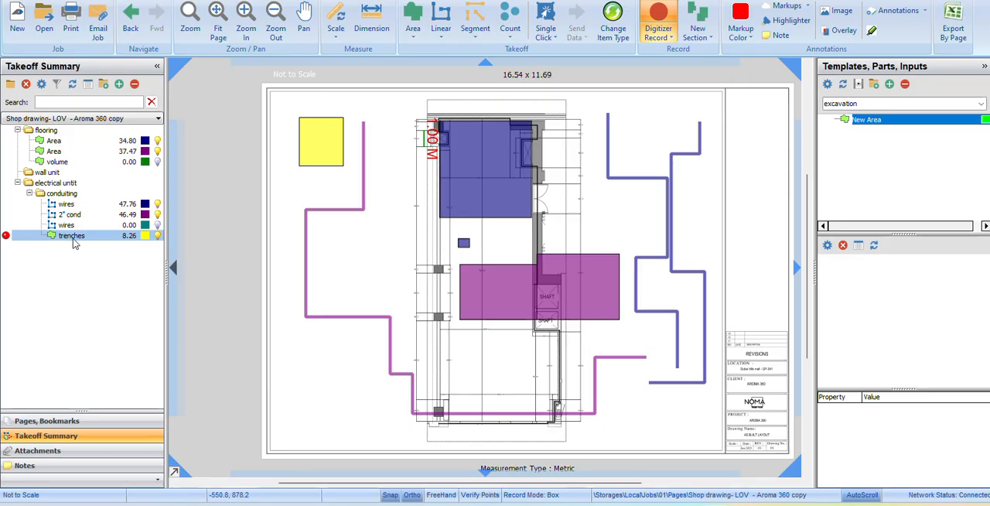
click(320, 231)
click(392, 272)
click(295, 354)
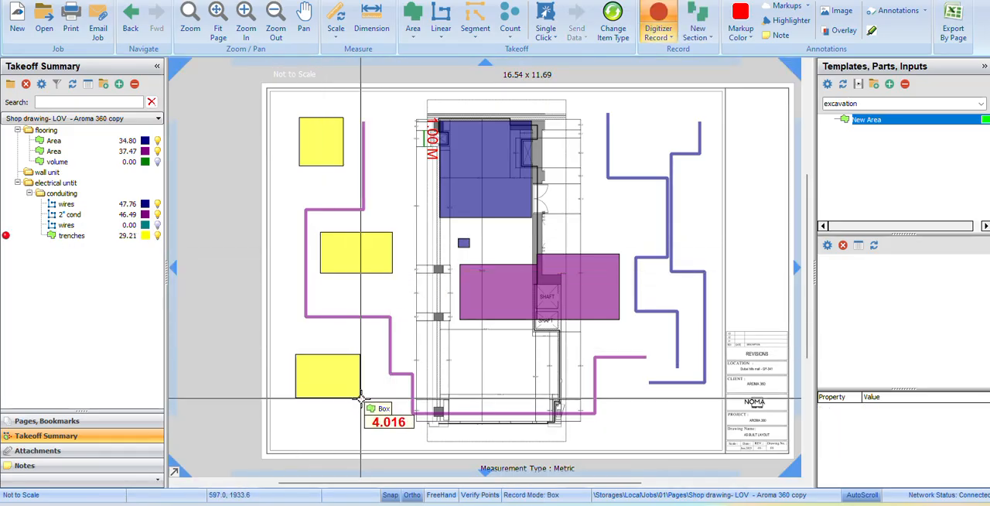
click(363, 402)
click(600, 194)
click(647, 225)
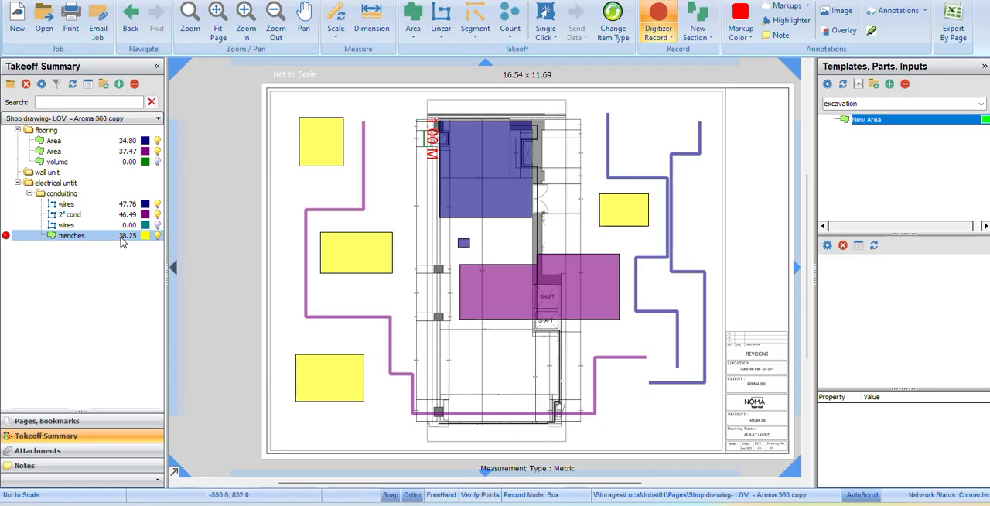
Stop recording trenches and dimension the top edge and right side of the first trenches box.
right_click(405, 101)
click(422, 126)
click(372, 24)
click(299, 118)
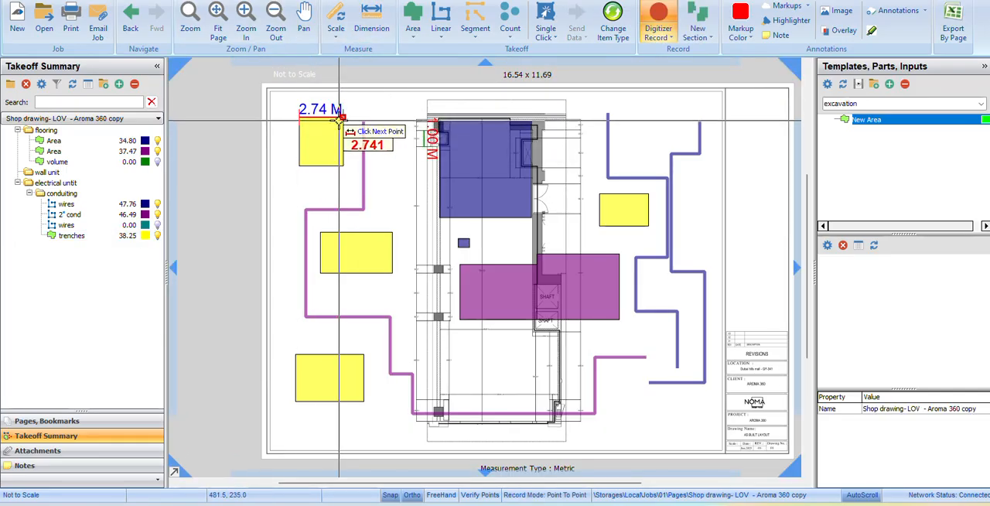
click(340, 120)
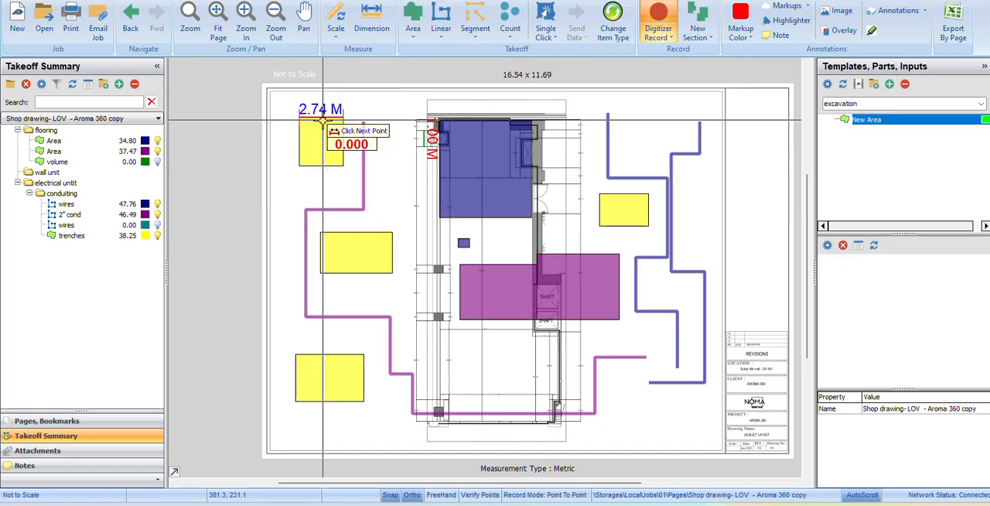
click(342, 165)
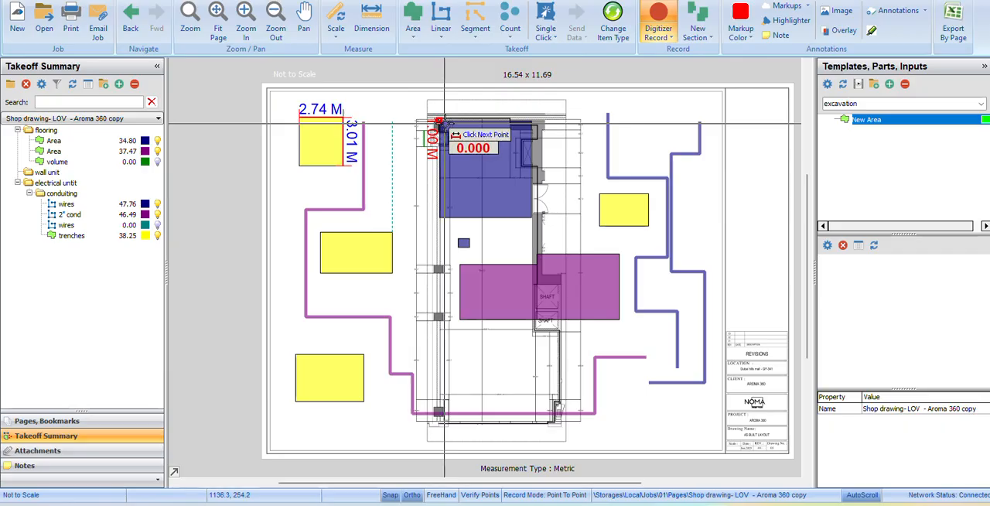
Switch to Excel, calculate =2.74*3*1 in cell N11 as a check on the box volume, and return to PlanSwift.
click(730, 457)
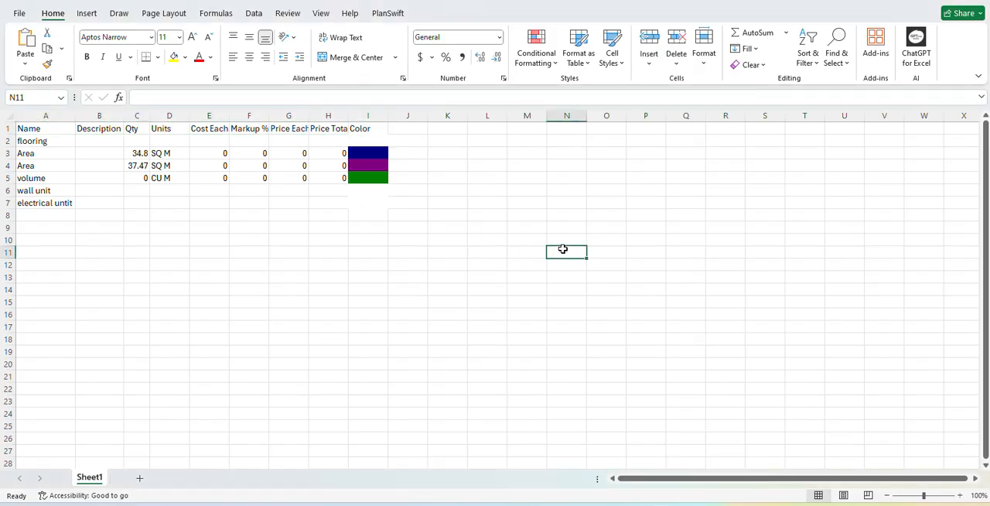
text(=)
key(alt+Tab)
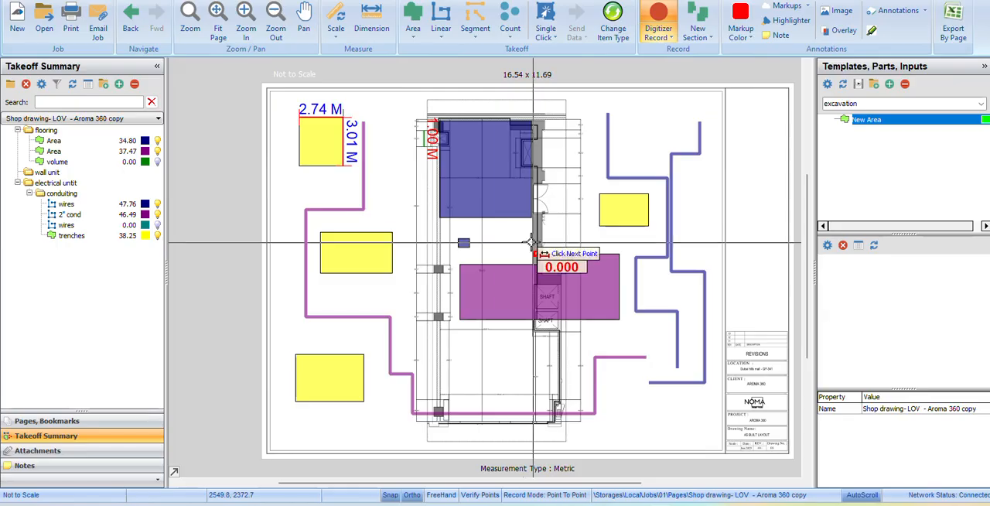
key(alt+Tab)
text(2.74*)
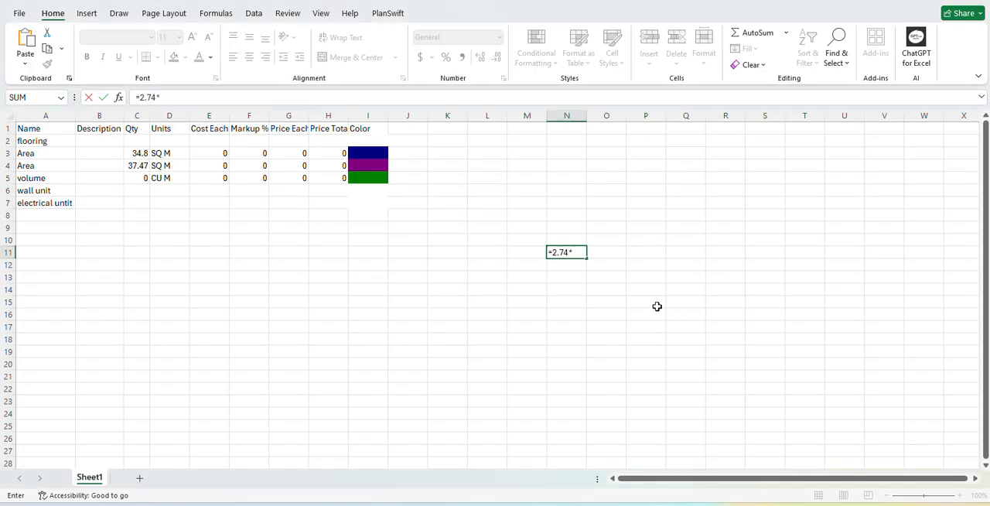
text(3*1)
key(Return)
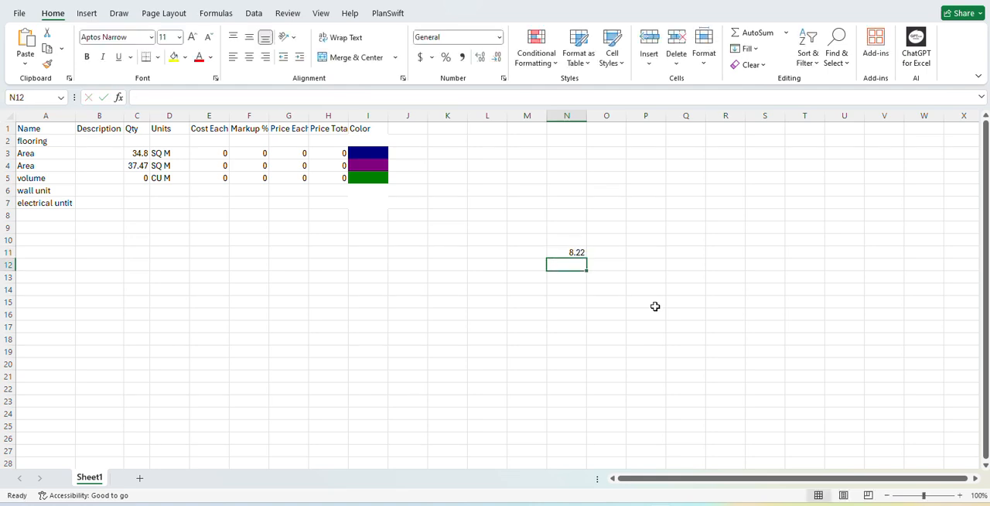
key(alt+Tab)
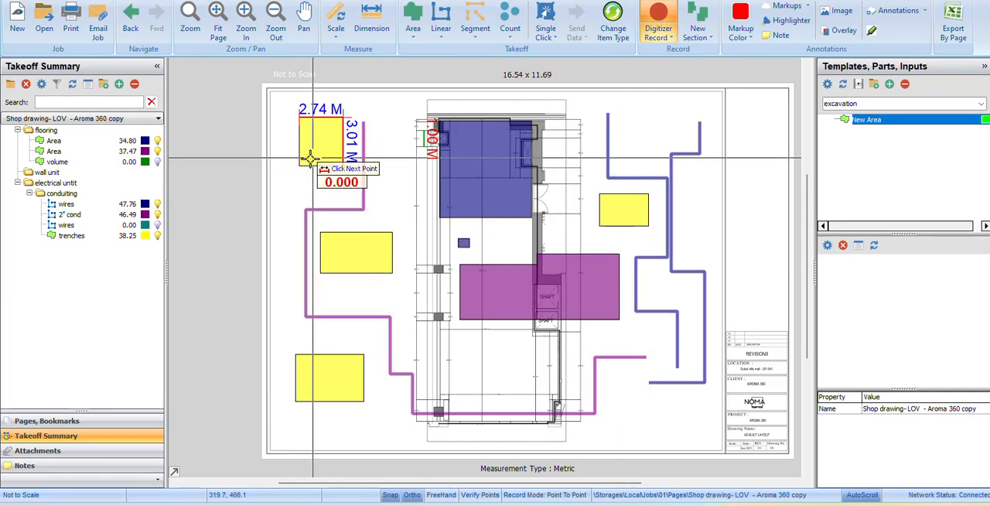
Create another takeoff item from the New Area template with a depth of 2 and try out a box right of the floor plan.
click(96, 238)
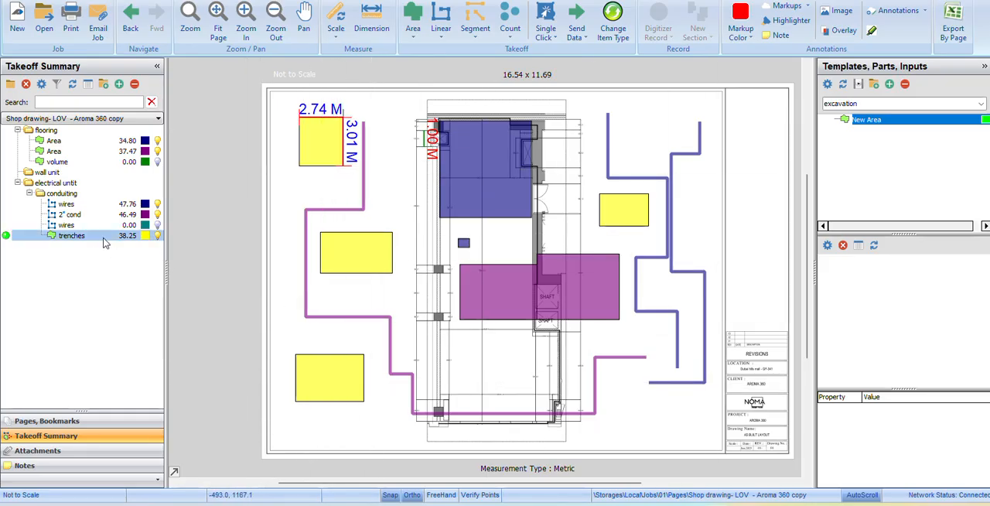
click(827, 122)
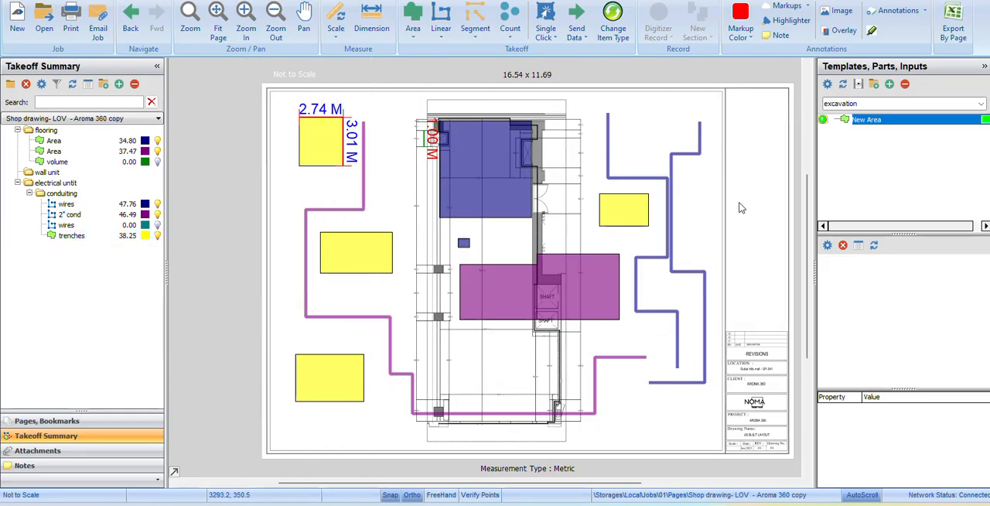
click(435, 217)
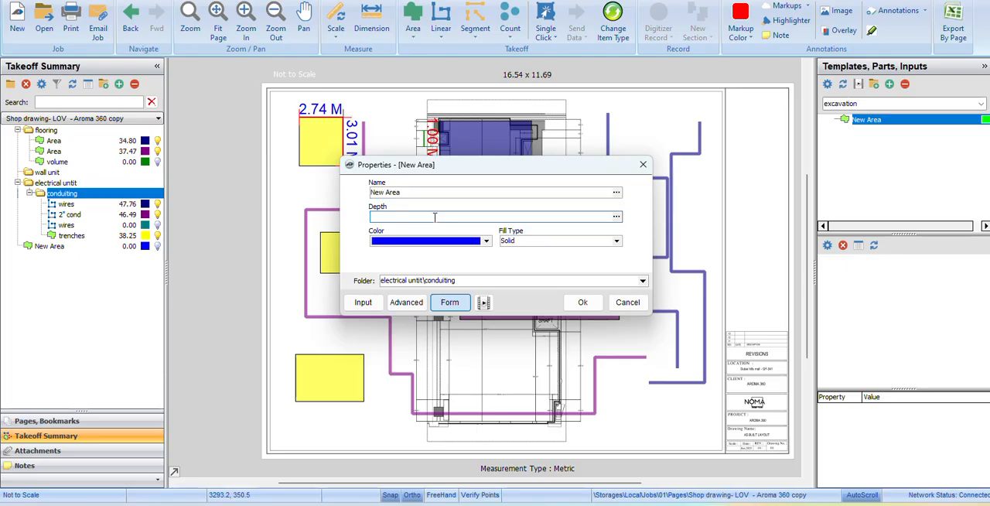
text(2)
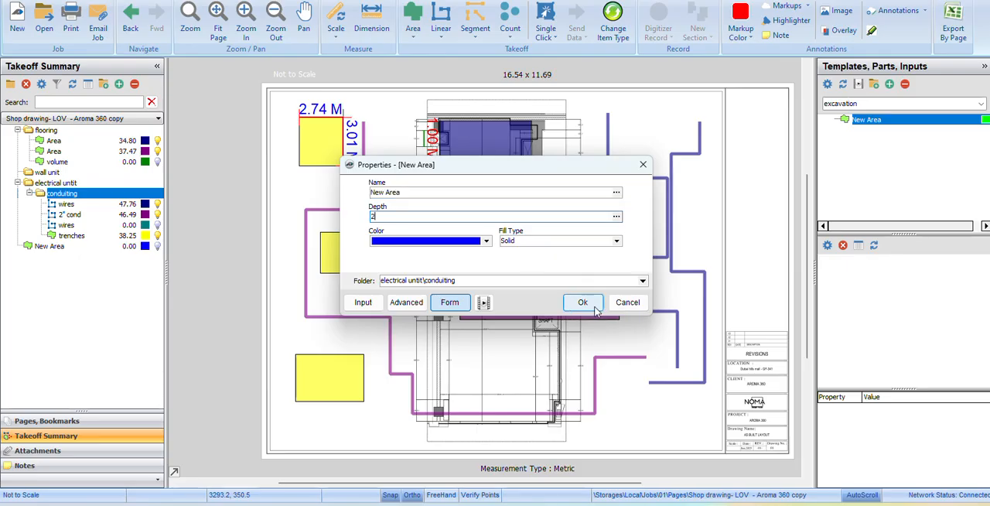
click(583, 302)
click(623, 105)
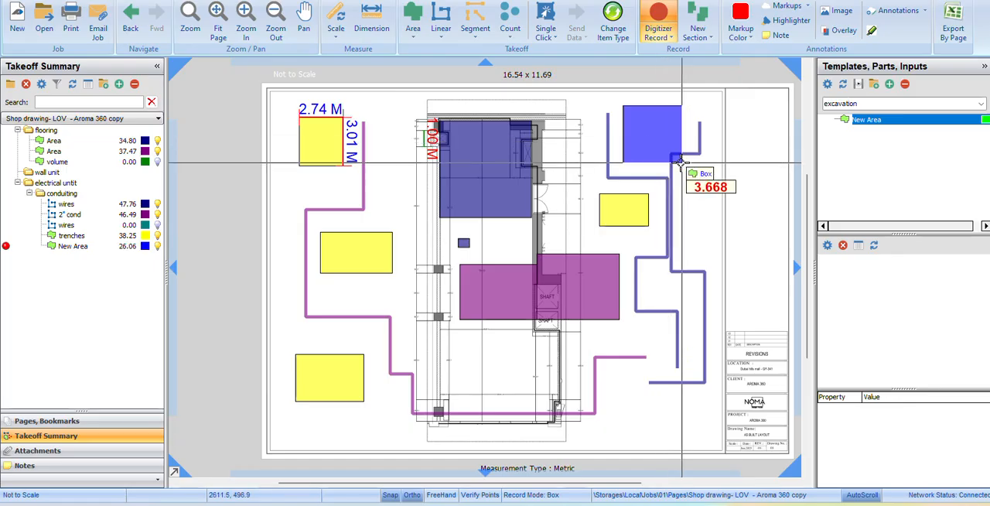
key(Escape)
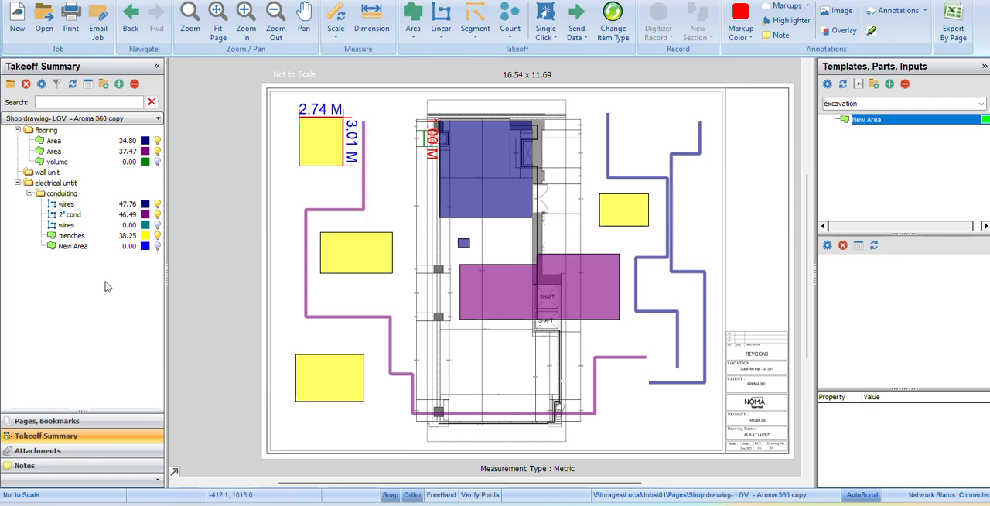
Delete the first trenches box and the two dimension lines along its top and right side.
click(62, 193)
click(325, 157)
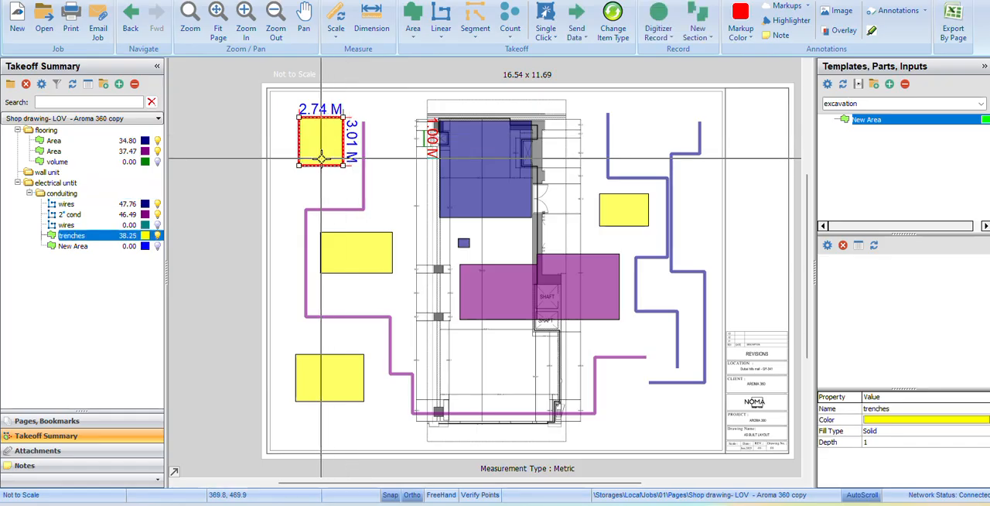
key(Delete)
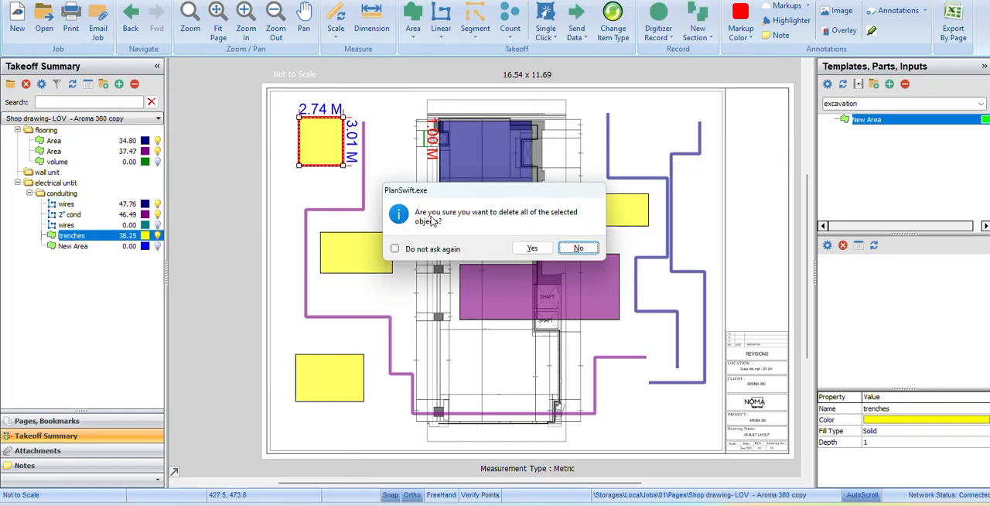
click(517, 249)
click(319, 118)
key(Delete)
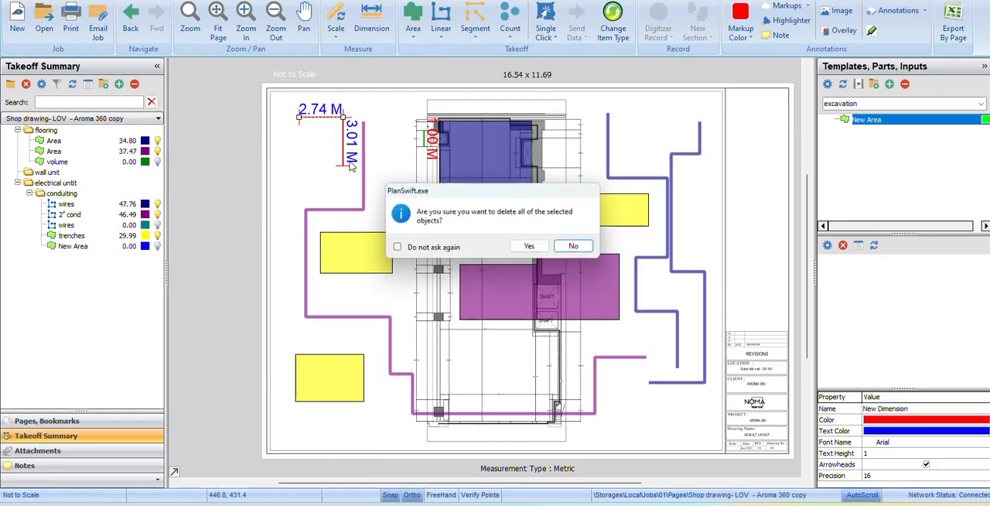
click(533, 249)
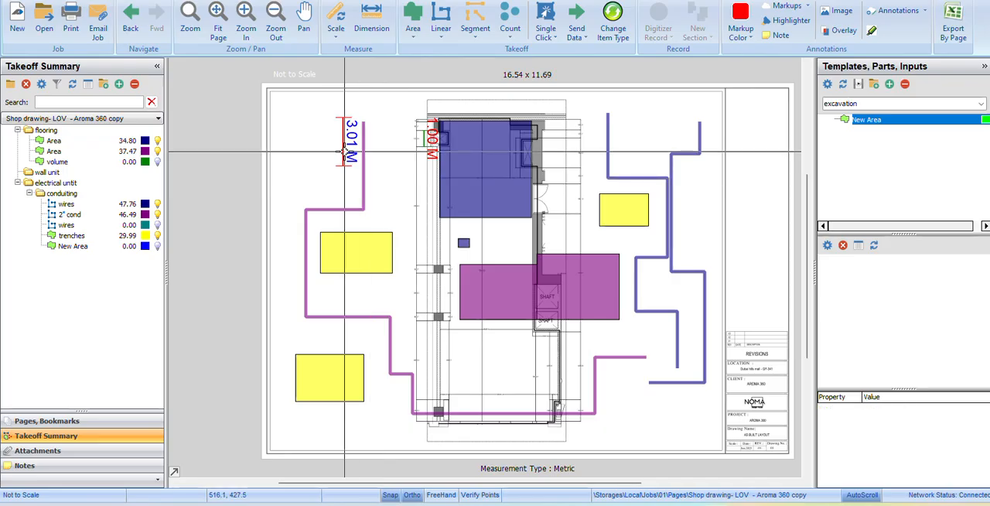
click(343, 141)
key(Delete)
click(532, 248)
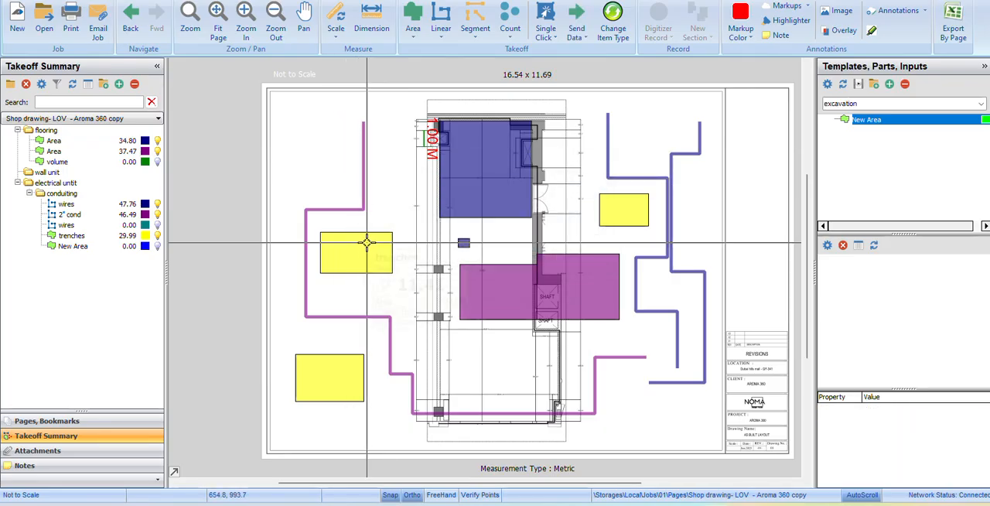
Delete the three remaining trenches boxes from the drawing together with the trenches takeoff item.
click(367, 242)
key(Delete)
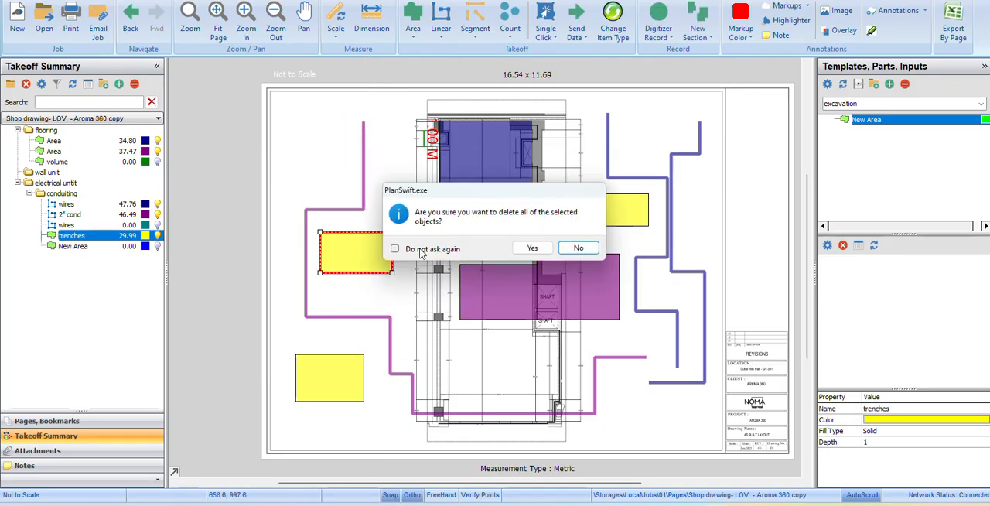
click(533, 248)
click(626, 209)
key(Delete)
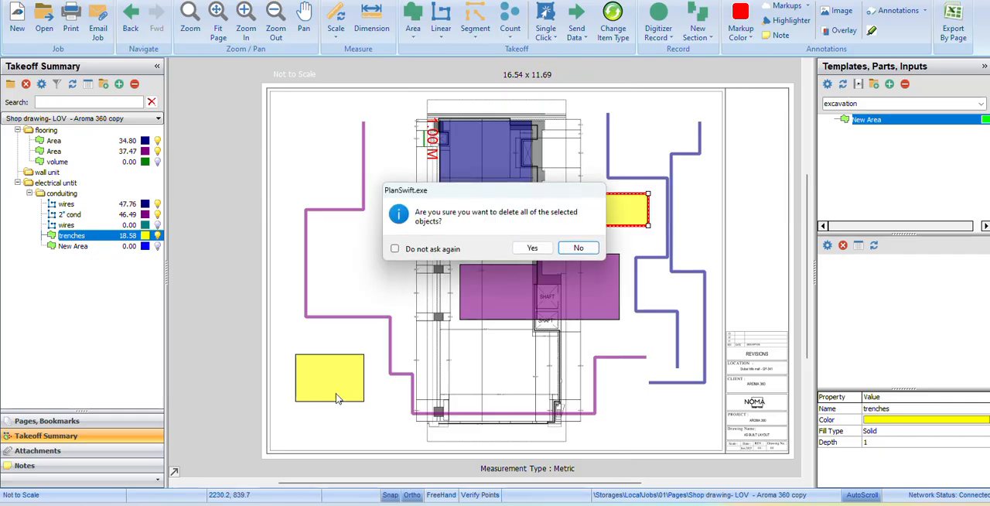
click(532, 247)
click(331, 376)
key(Delete)
click(533, 248)
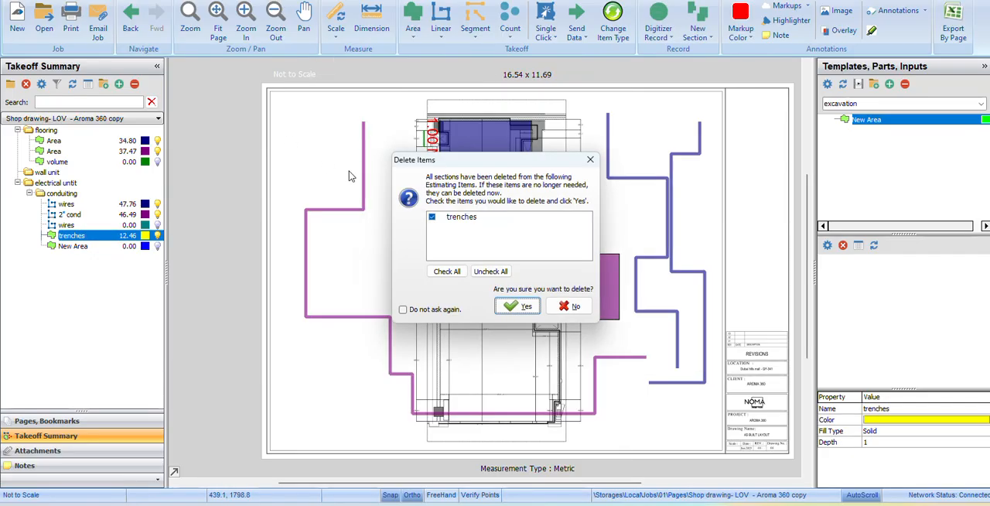
click(520, 307)
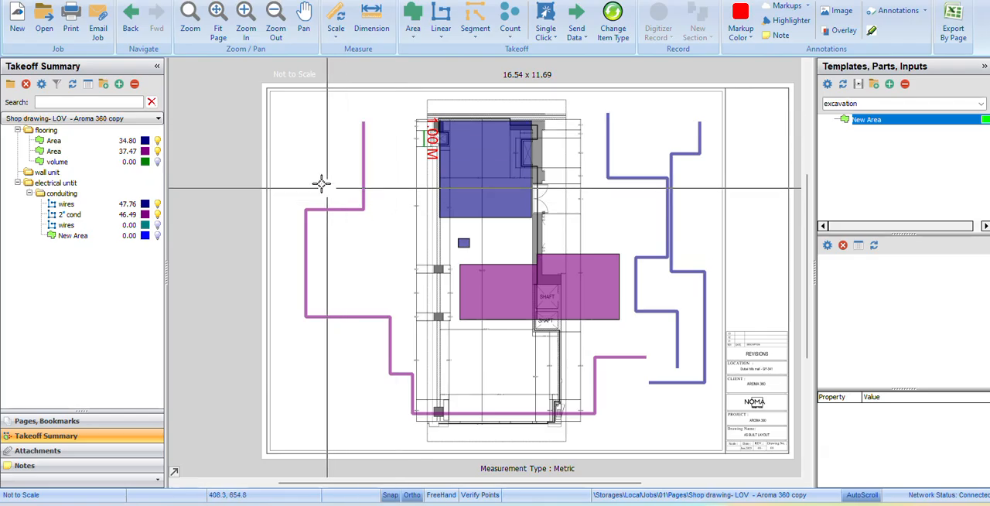
Open the furniture layout page and examine the printed dimensions around the two desks.
click(47, 420)
click(62, 198)
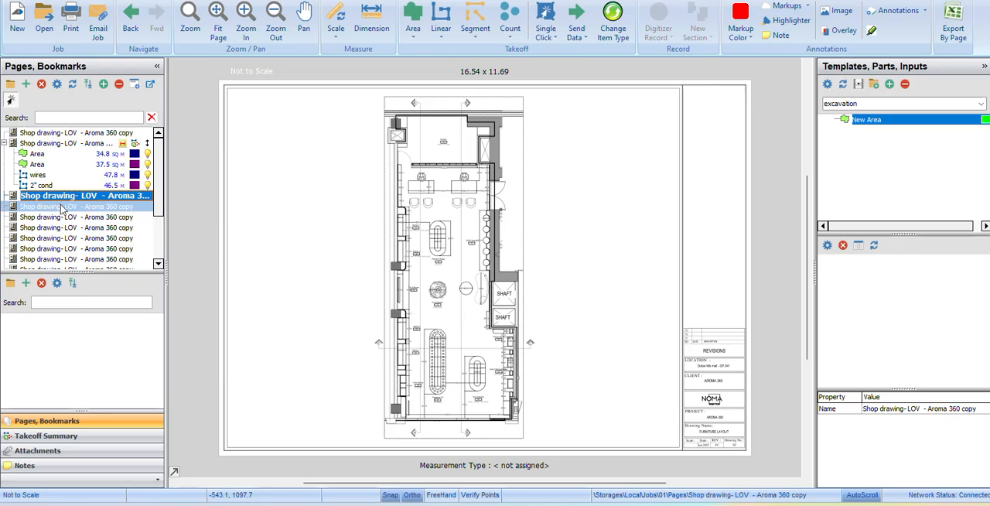
scroll(437, 214, up, 5)
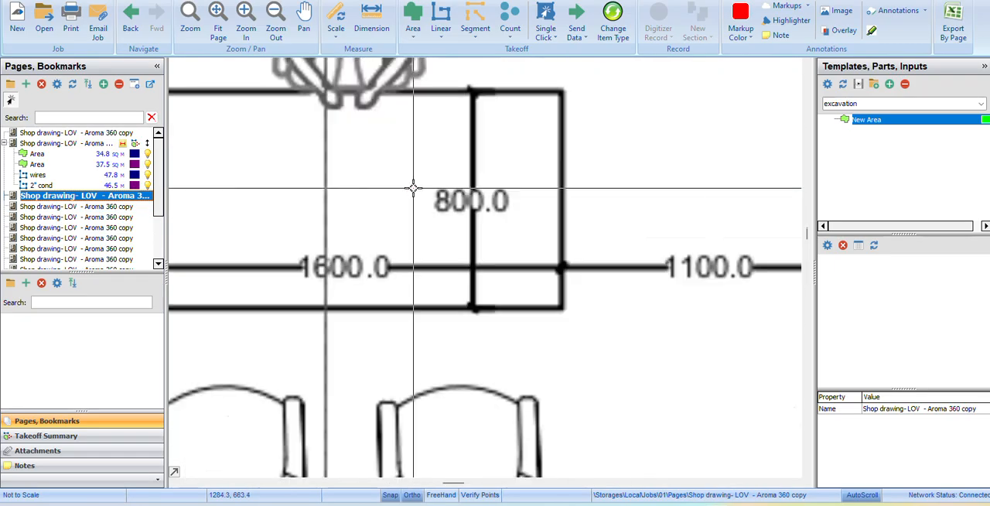
scroll(413, 188, down, 3)
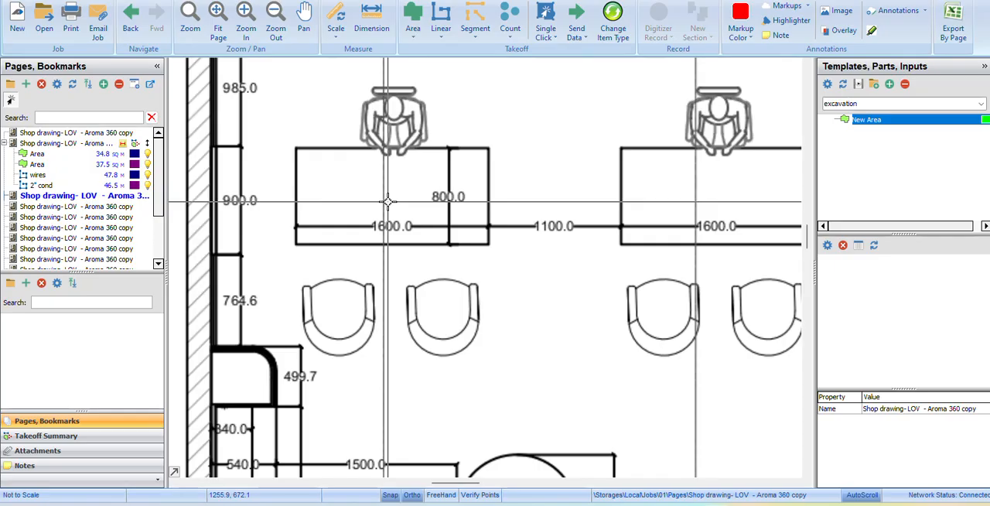
scroll(387, 202, down, 3)
drag(404, 191, 360, 323)
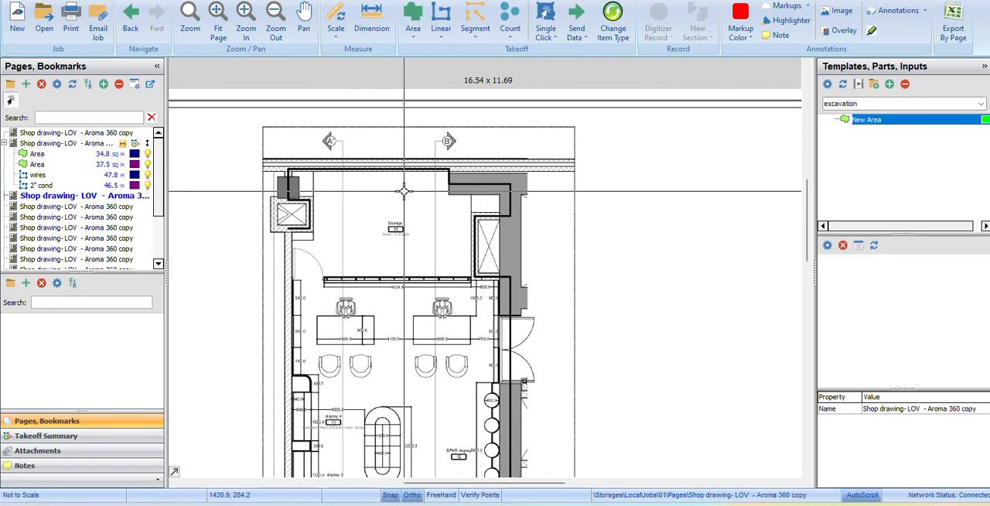
scroll(380, 283, down, 2)
scroll(383, 290, up, 4)
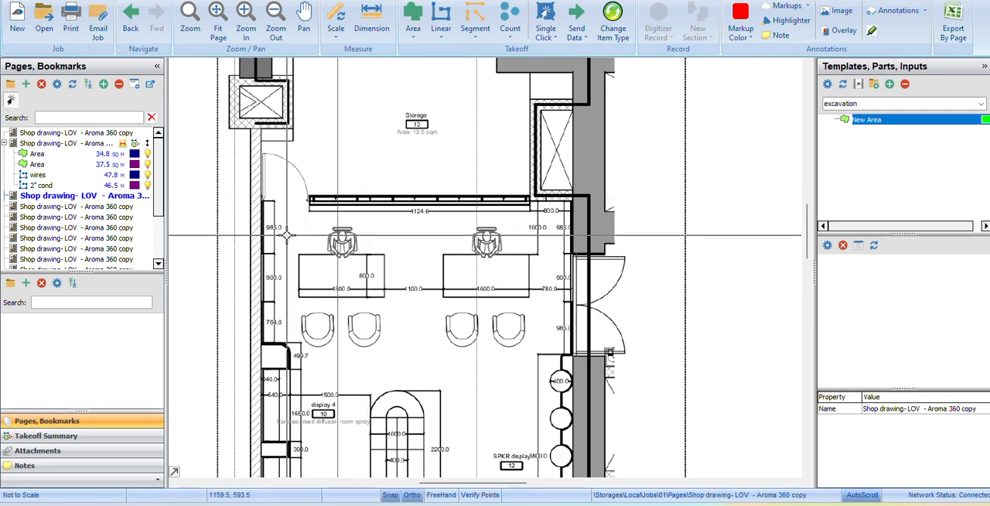
scroll(286, 234, down, 2)
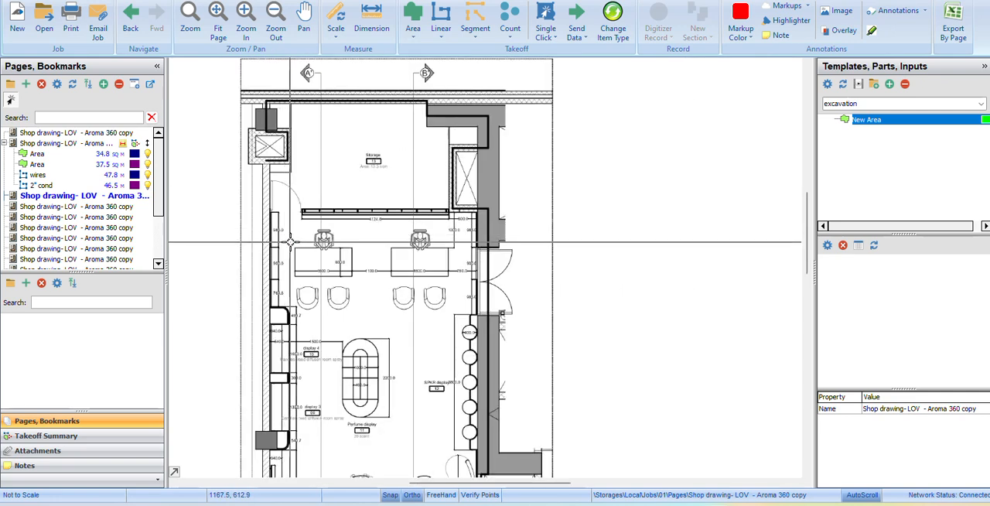
scroll(292, 241, up, 2)
Scale the furniture layout page with a metric length of 4.125 M, picking both ends of the 4124.6 dimension above the desks.
click(336, 27)
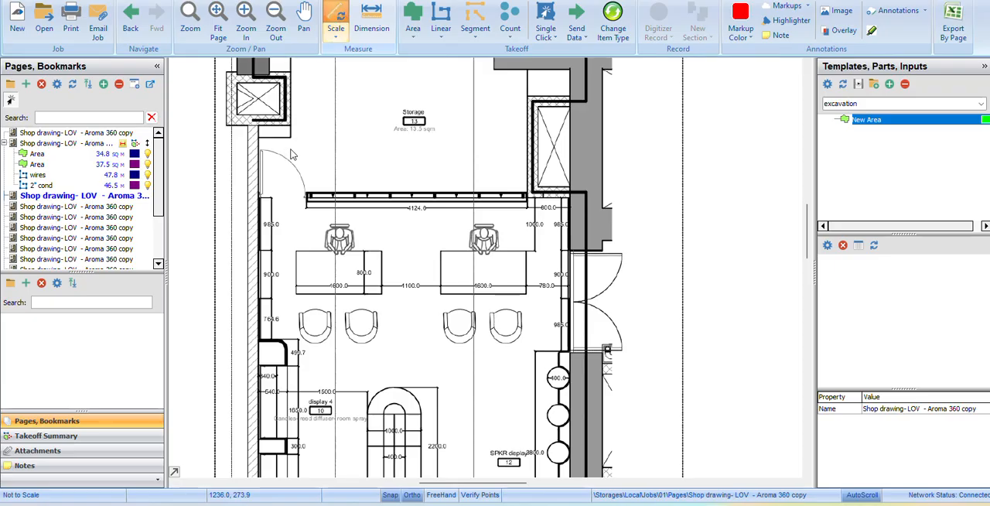
click(486, 181)
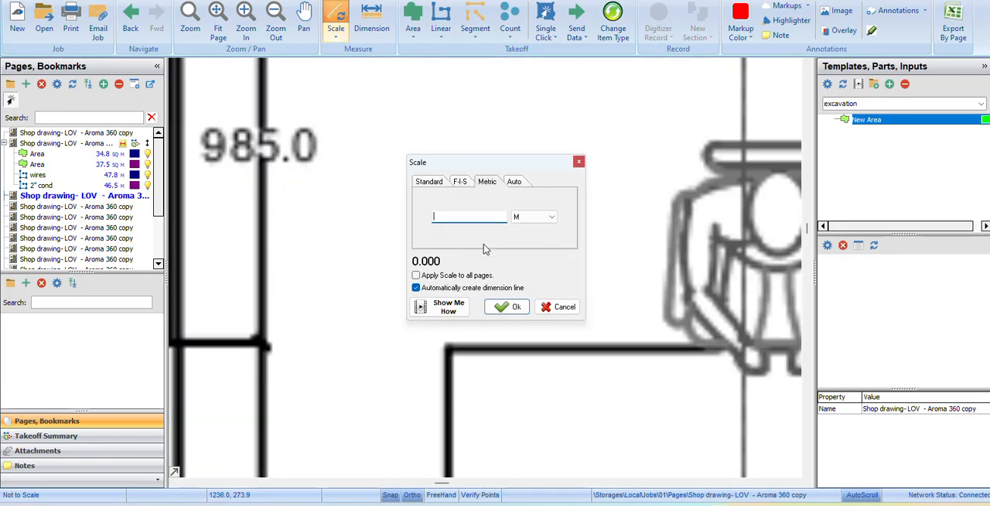
scroll(221, 166, down, 2)
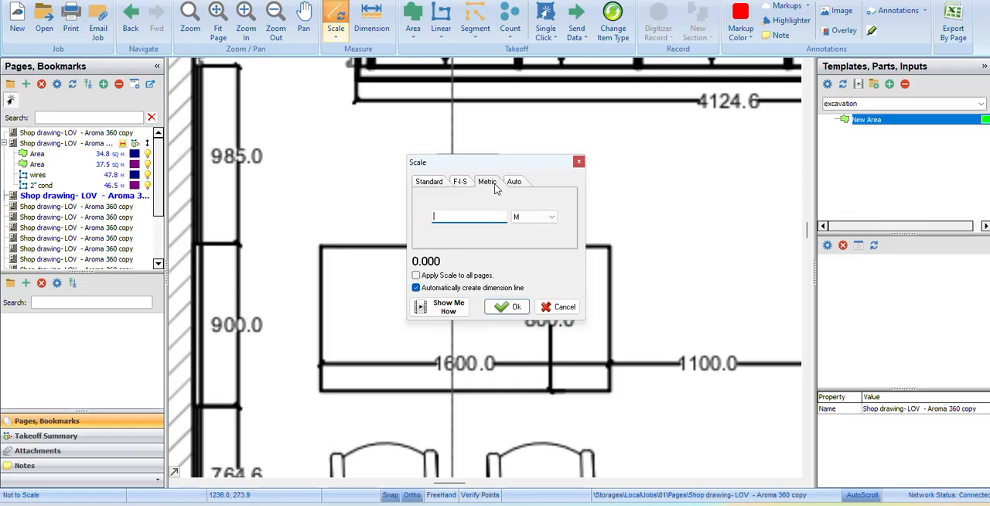
text(4.125)
click(515, 310)
scroll(558, 188, down, 3)
drag(559, 188, 304, 257)
scroll(499, 195, up, 2)
mouse_move(261, 220)
mouse_down()
mouse_move(291, 226)
mouse_move(387, 192)
mouse_move(362, 183)
mouse_up()
drag(174, 198, 192, 198)
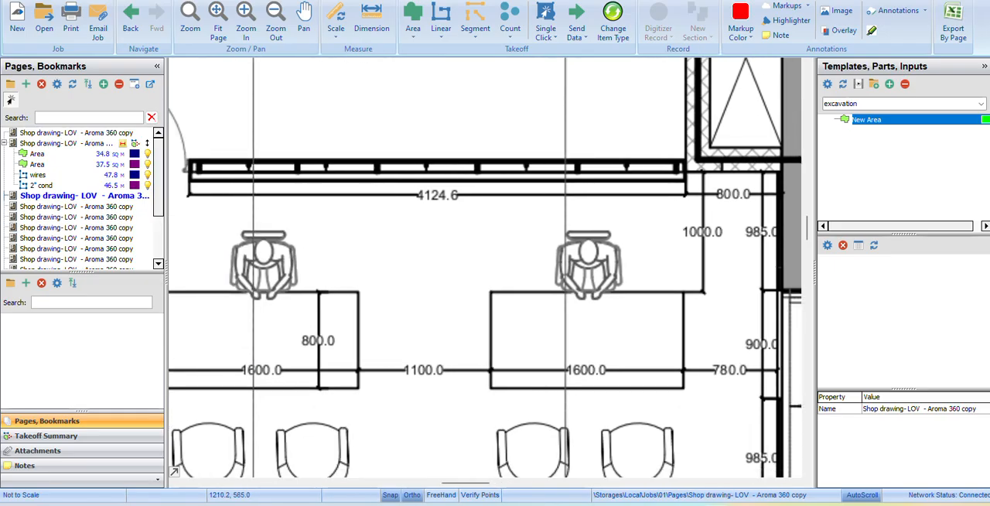
click(189, 195)
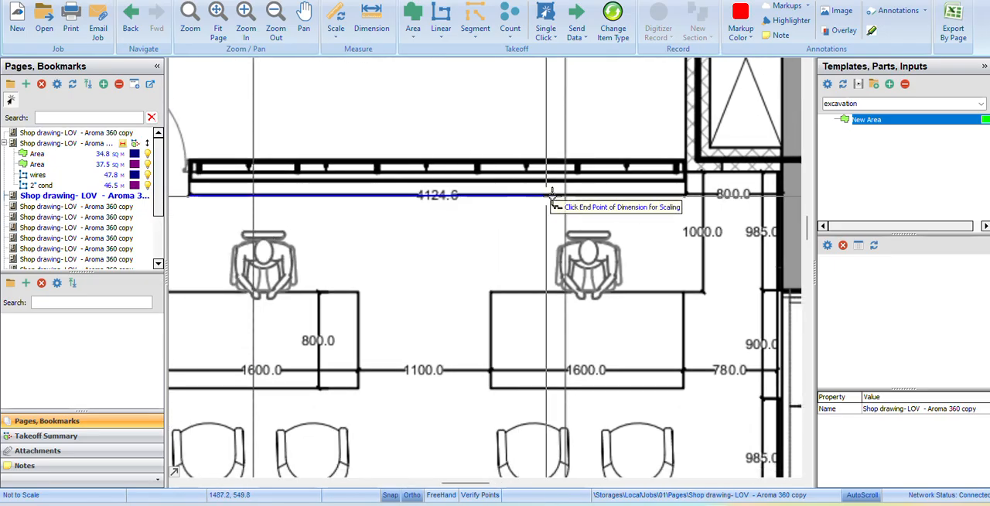
click(687, 195)
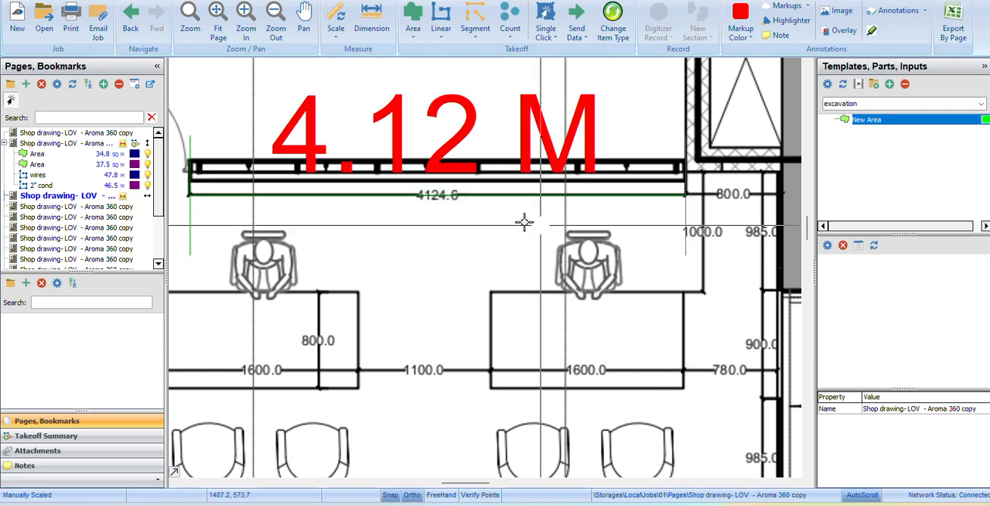
scroll(365, 185, down, 3)
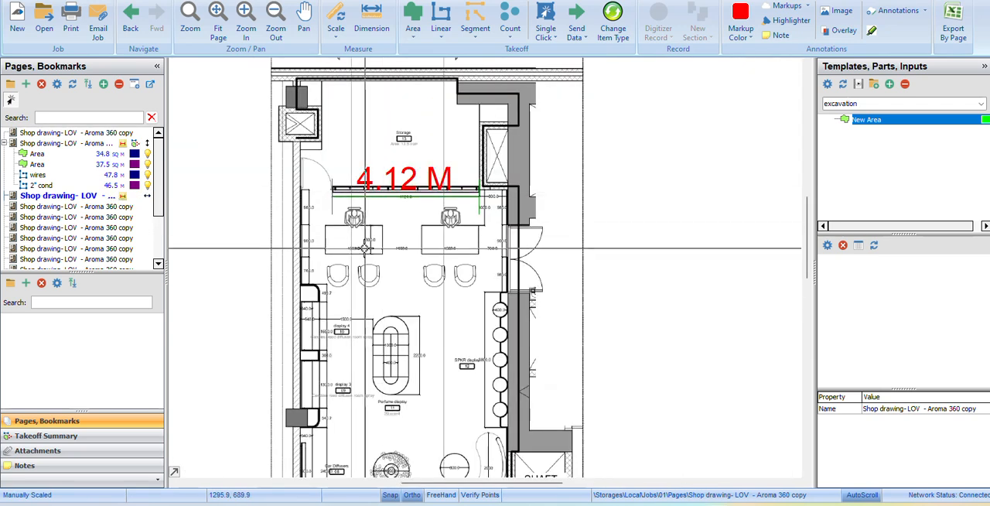
Create a takeoff item from the New Area template with a depth of 1, trace the 1600 by 800 desk as a box and stop recording.
scroll(340, 225, up, 3)
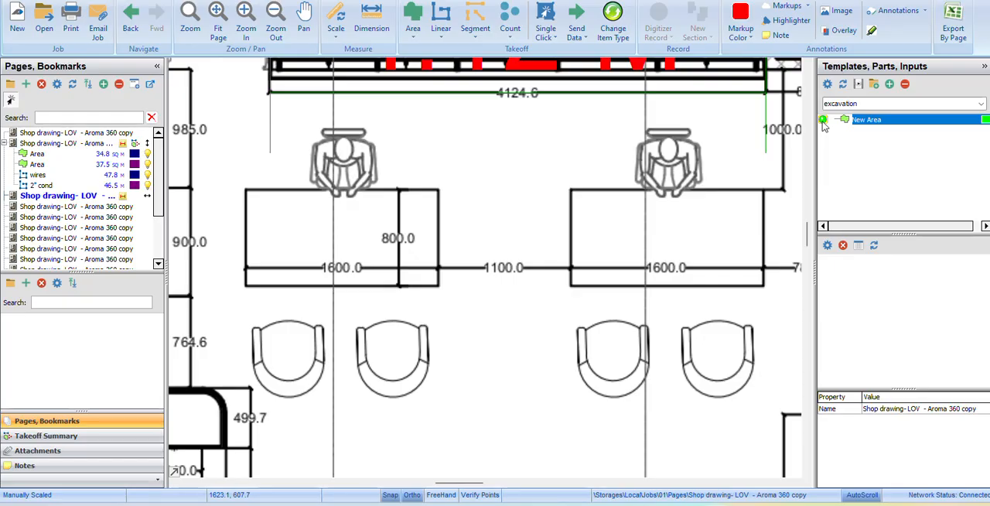
double_click(847, 119)
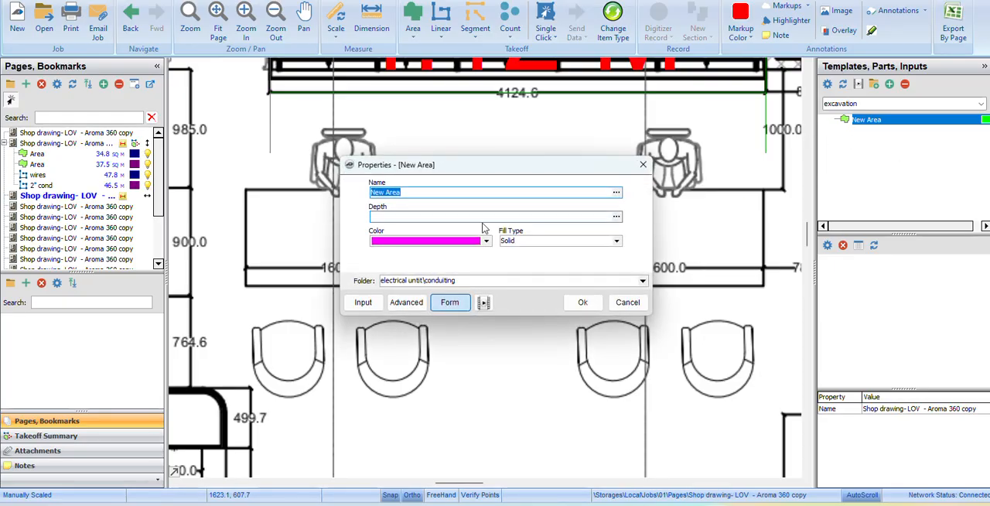
click(413, 217)
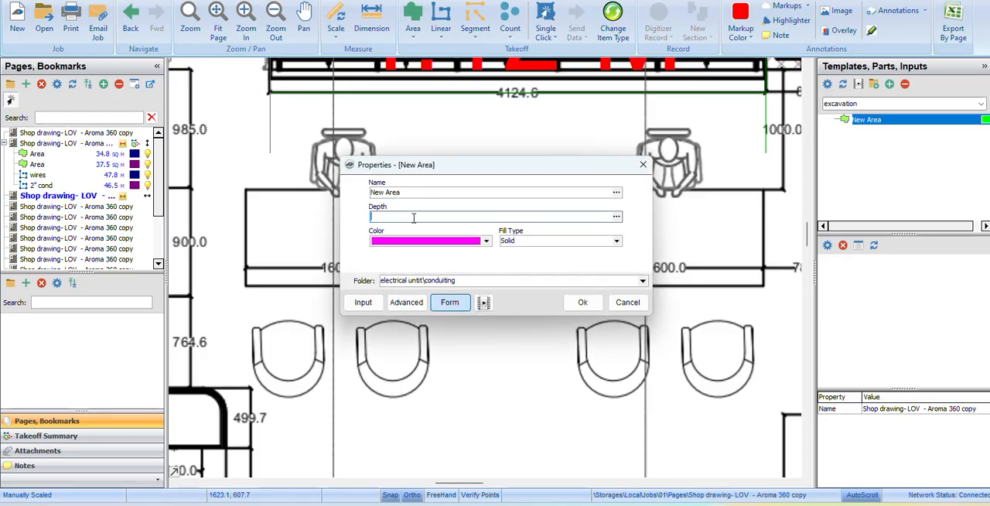
text(1)
key(Tab)
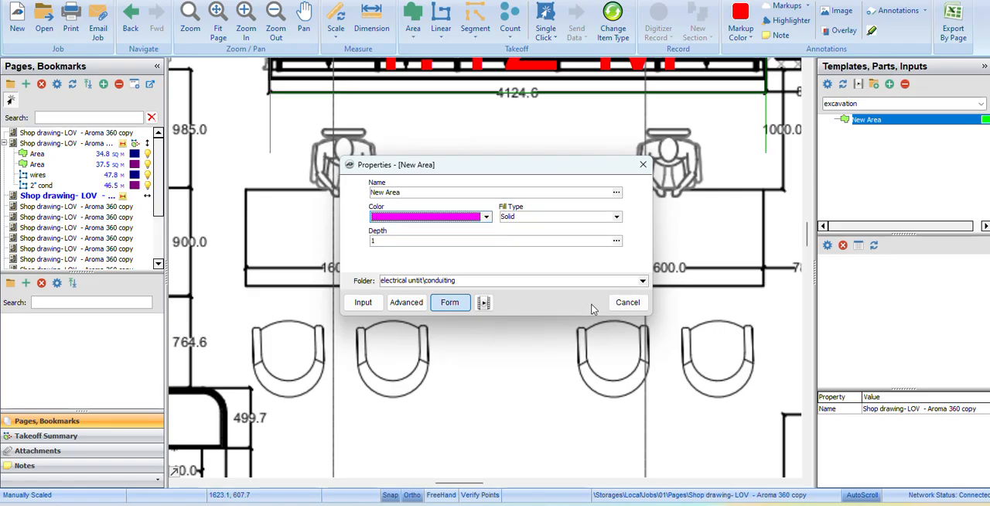
click(582, 301)
click(245, 190)
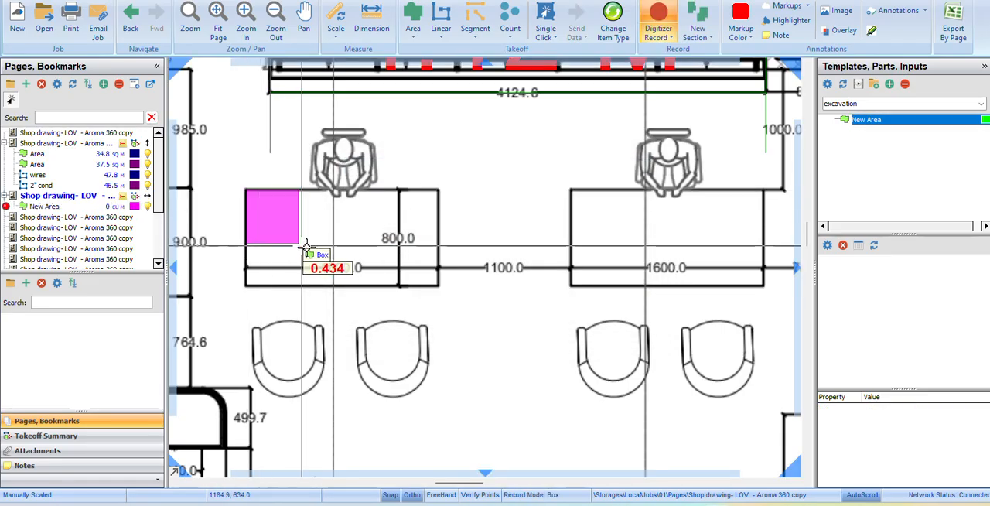
click(439, 285)
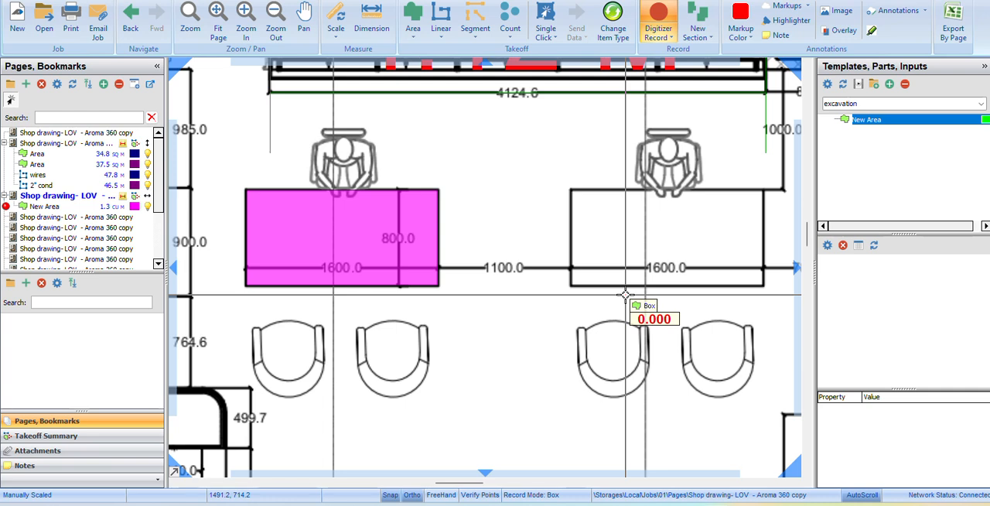
right_click(563, 180)
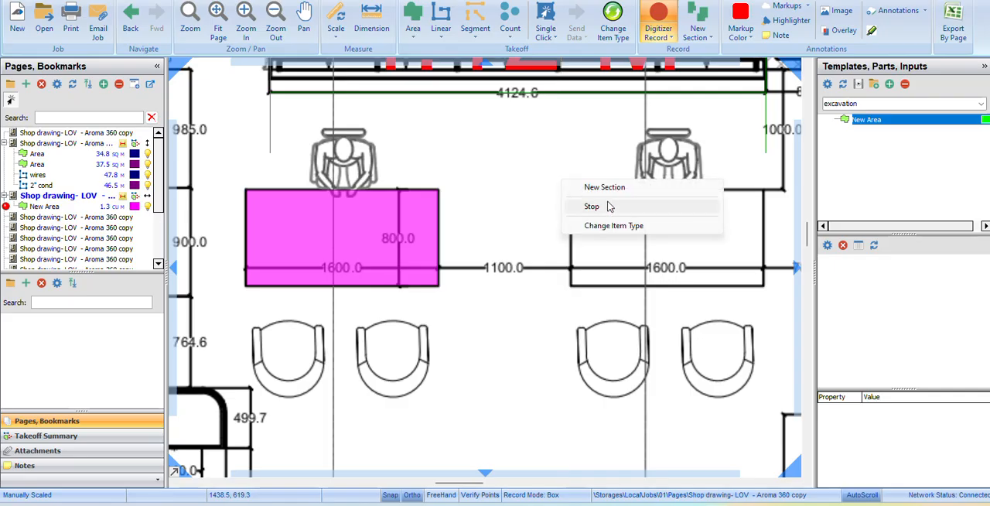
click(591, 207)
Delete the New Area box on the desk together with its takeoff item.
click(377, 209)
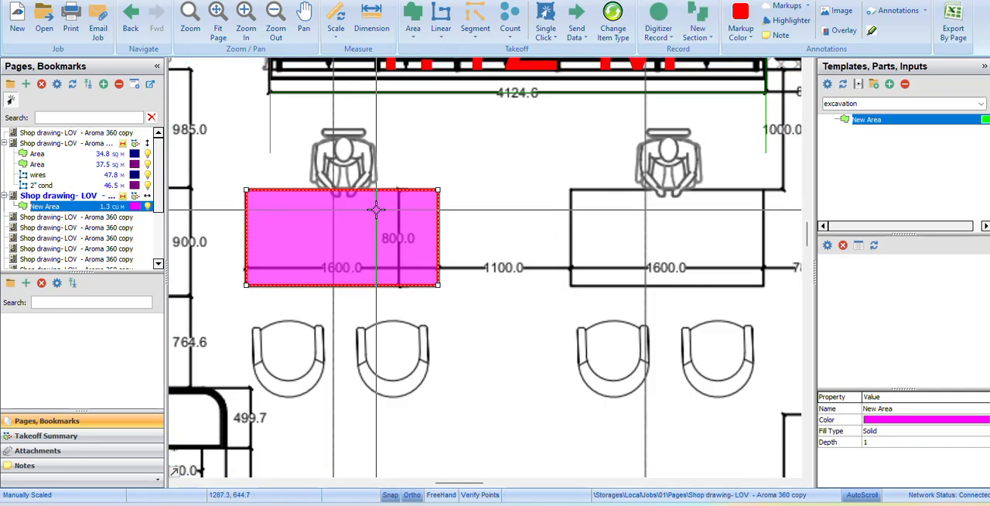
key(Delete)
click(532, 248)
click(526, 307)
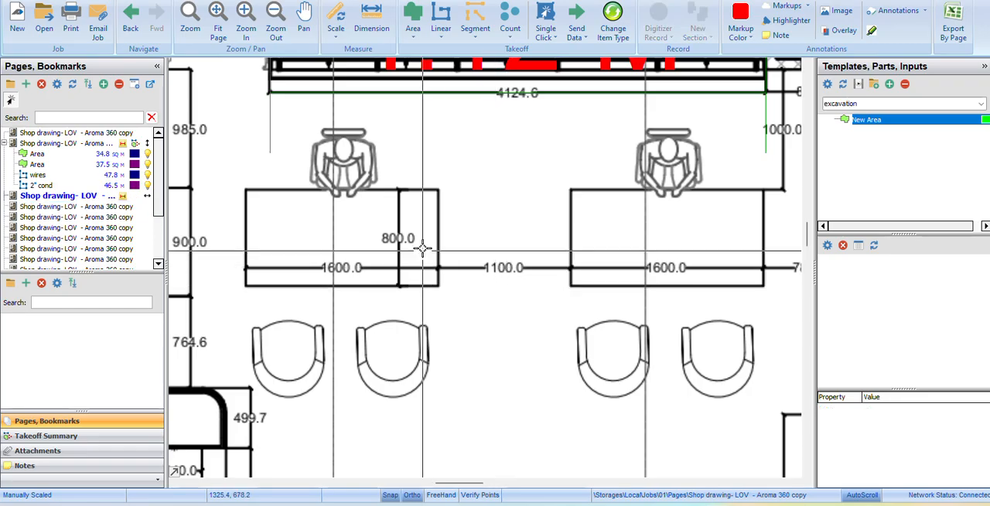
scroll(424, 259, down, 5)
scroll(429, 222, up, 3)
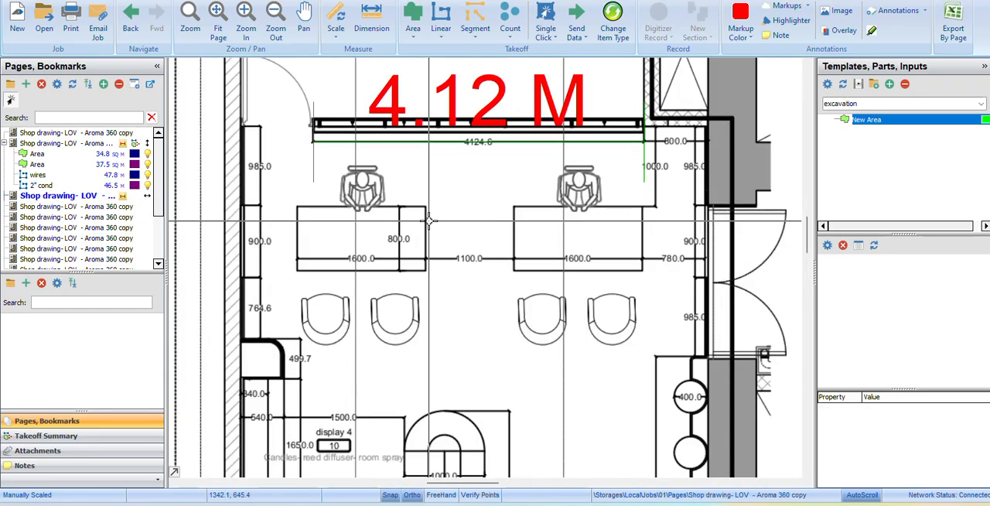
scroll(431, 221, down, 3)
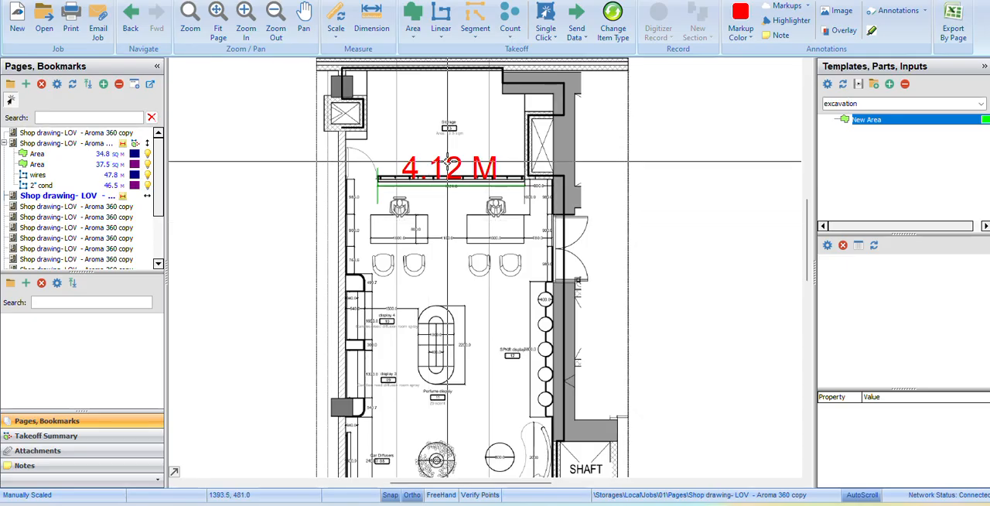
scroll(453, 164, up, 2)
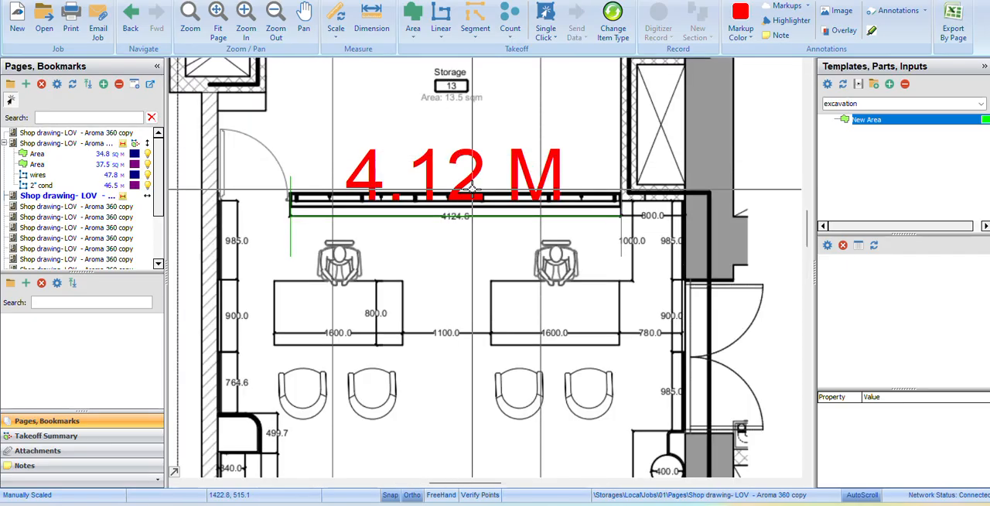
scroll(464, 179, down, 2)
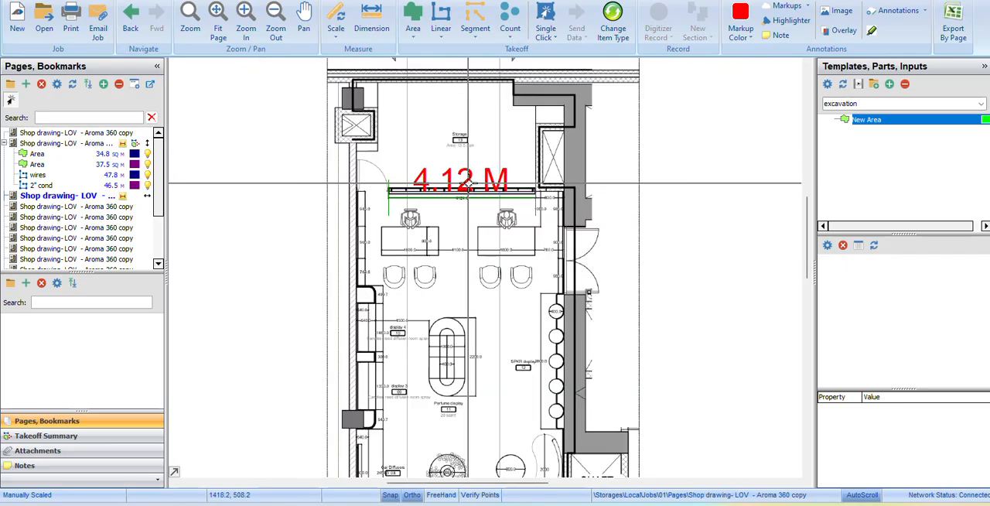
scroll(468, 191, up, 1)
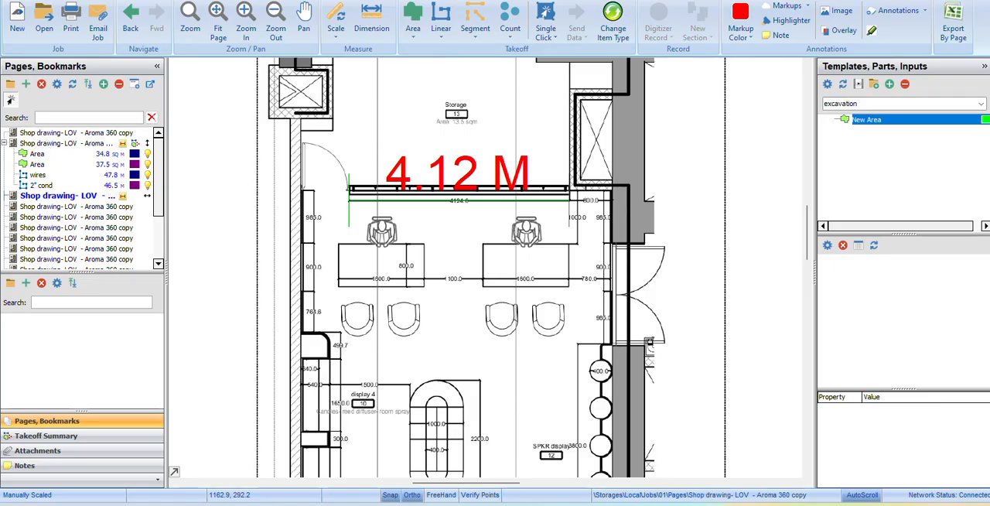
Examine the advanced properties of the New Area template in the excavation set, including its quantity formula and units, and return to the drawing.
click(180, 1)
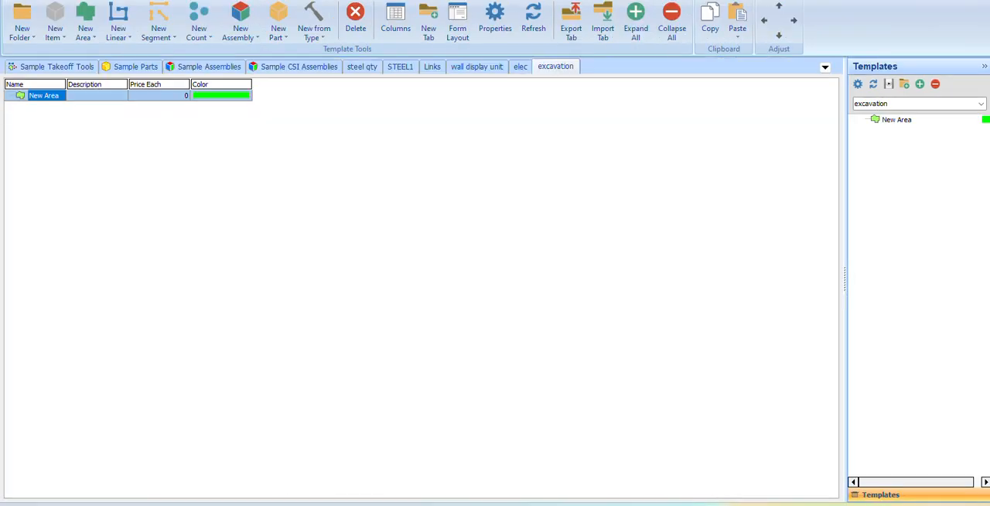
right_click(47, 102)
click(89, 111)
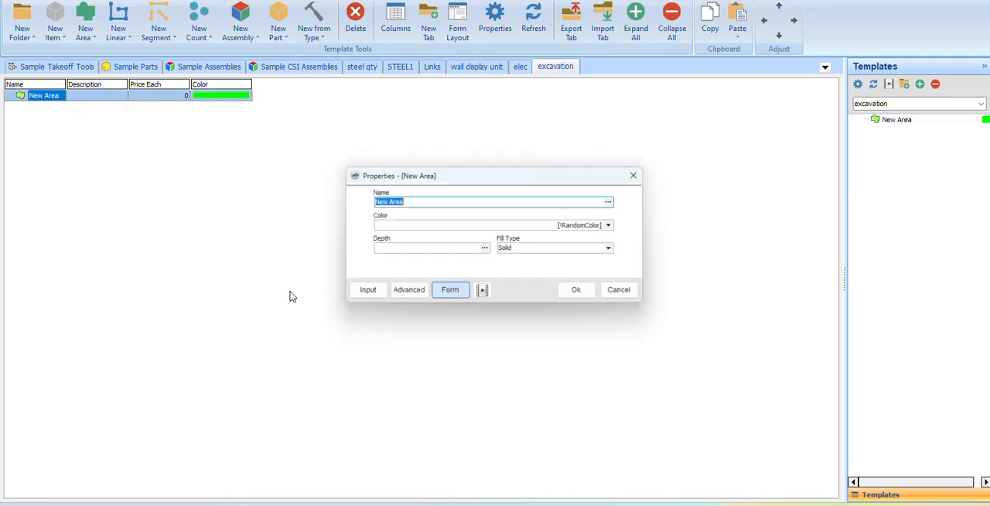
click(406, 294)
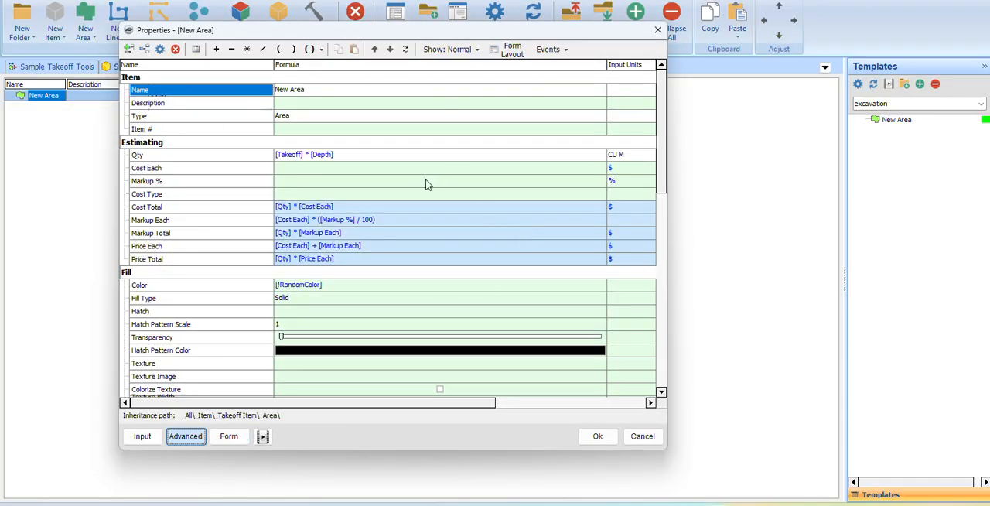
click(657, 29)
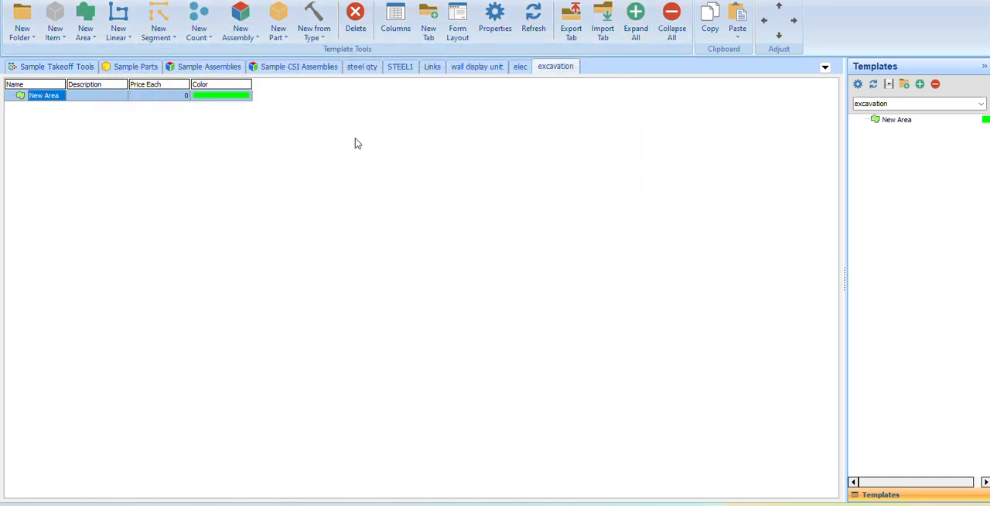
click(87, 0)
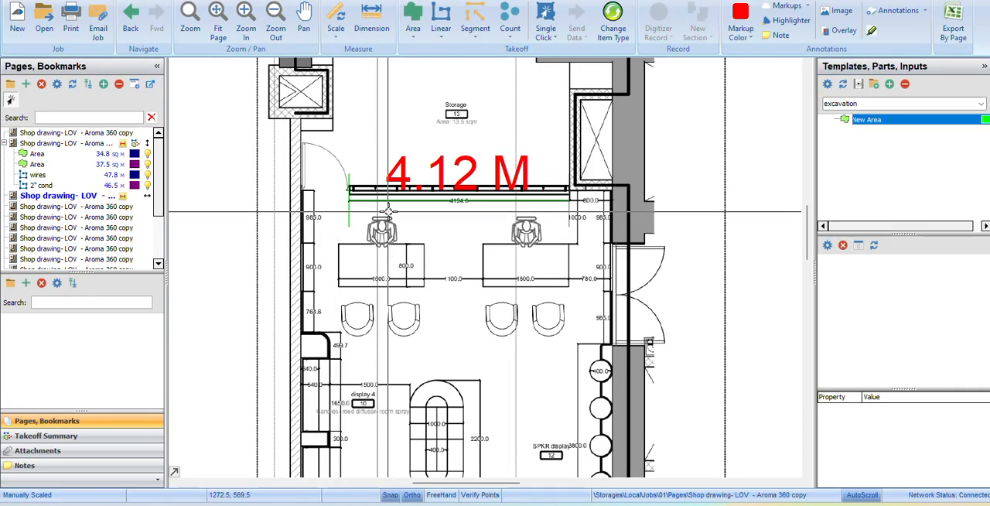
Look over the exported takeoff quantities in Excel, switch back to PlanSwift and open the estimating list.
scroll(400, 210, down, 3)
scroll(462, 212, up, 1)
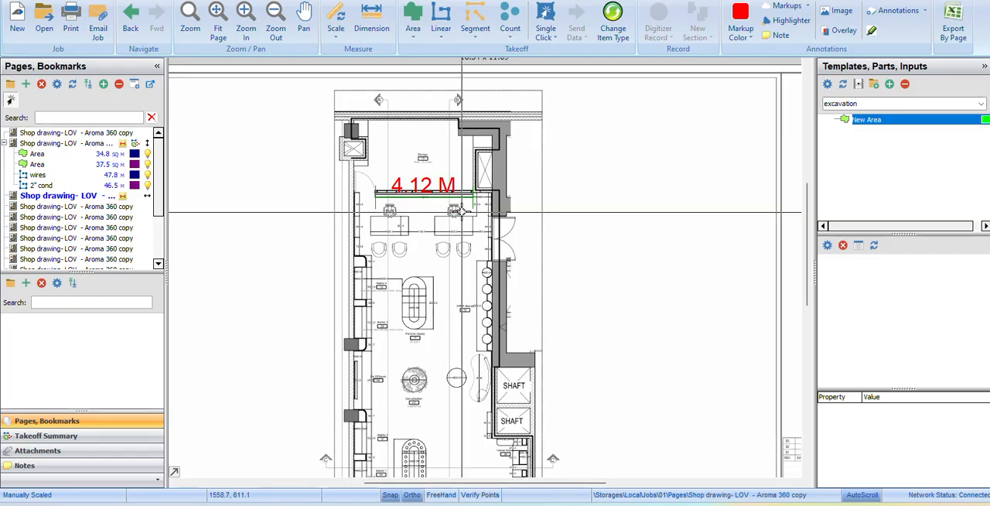
mouse_move(663, 503)
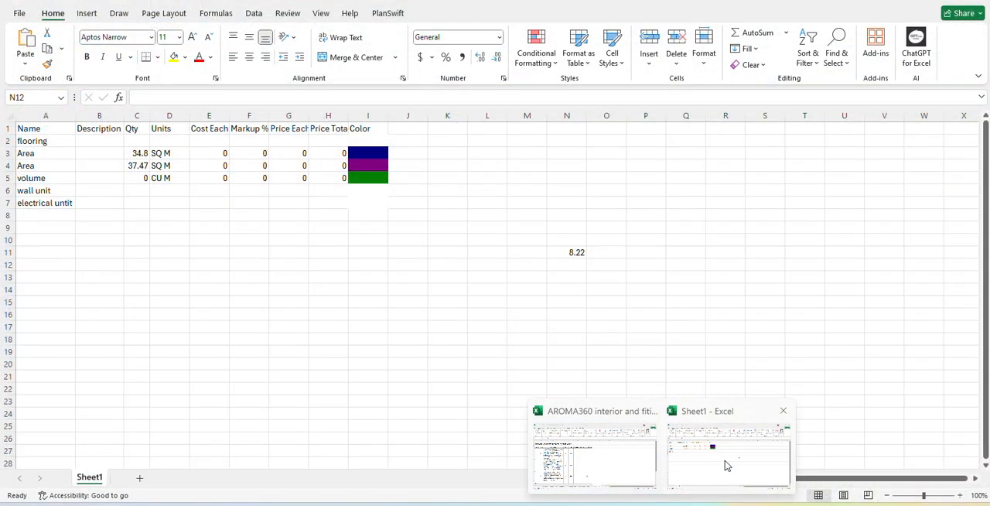
click(725, 464)
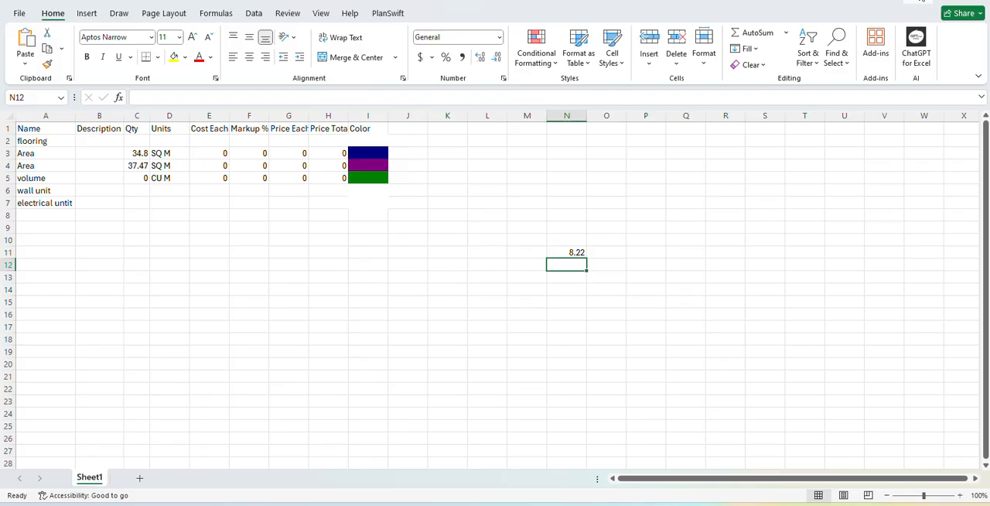
click(919, 2)
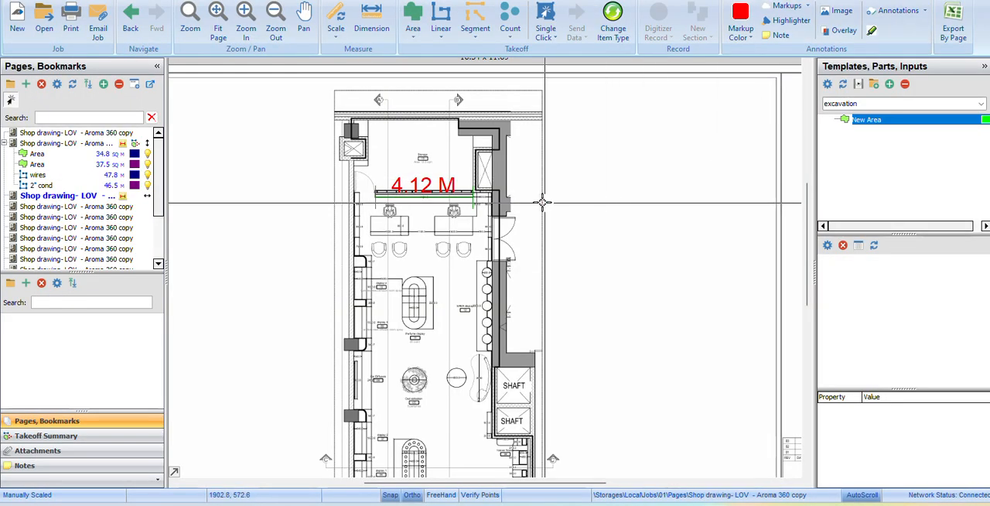
click(102, 1)
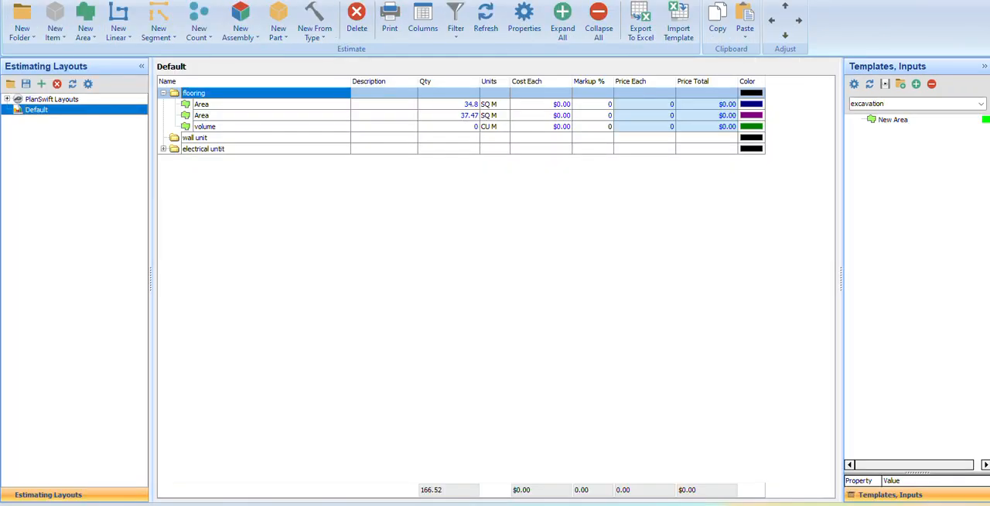